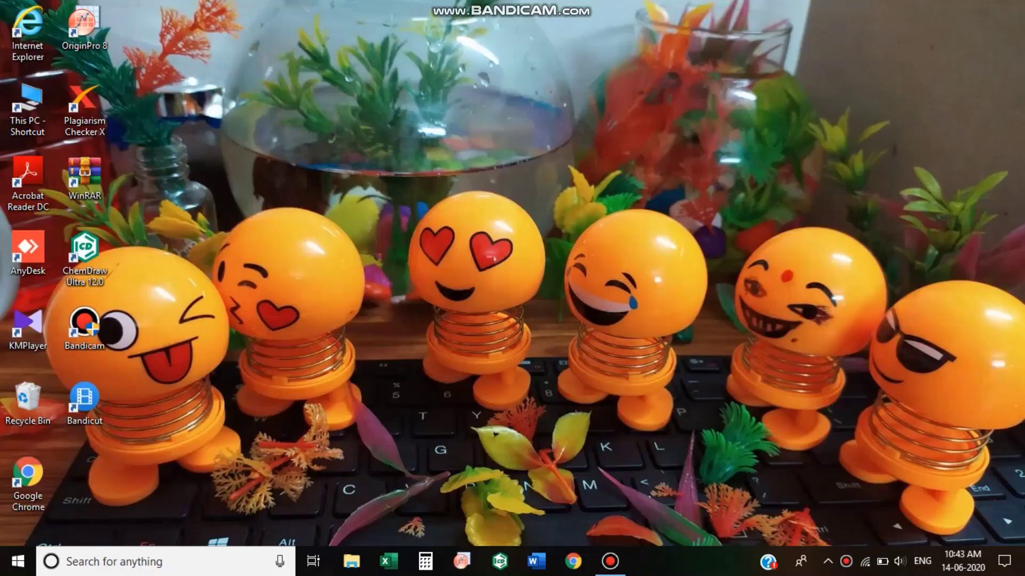
- Launch ChemDraw Ultra 12.0 and show the Main Toolbar with the drawing tools
{"action": "left_click", "coordinate": [84, 258]}
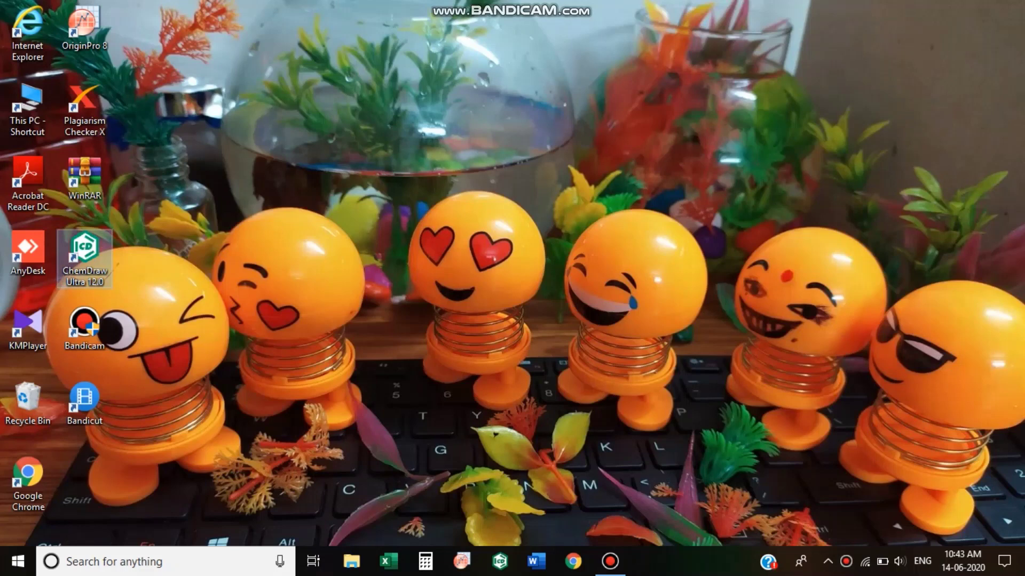
{"action": "double_click", "coordinate": [84, 256]}
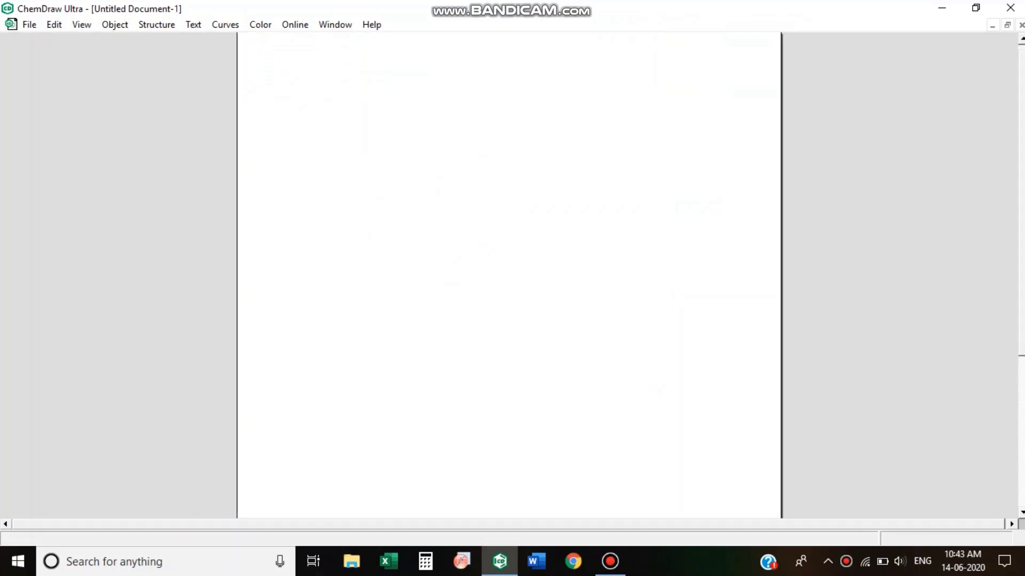
{"action": "left_click", "coordinate": [81, 25]}
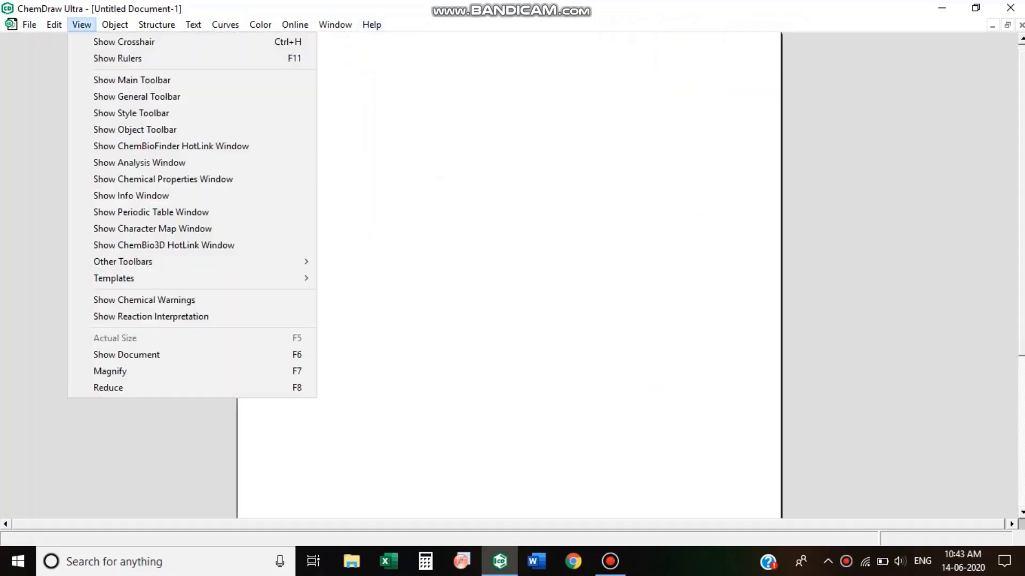
{"action": "key", "text": "Down"}
{"action": "key", "text": "Return"}
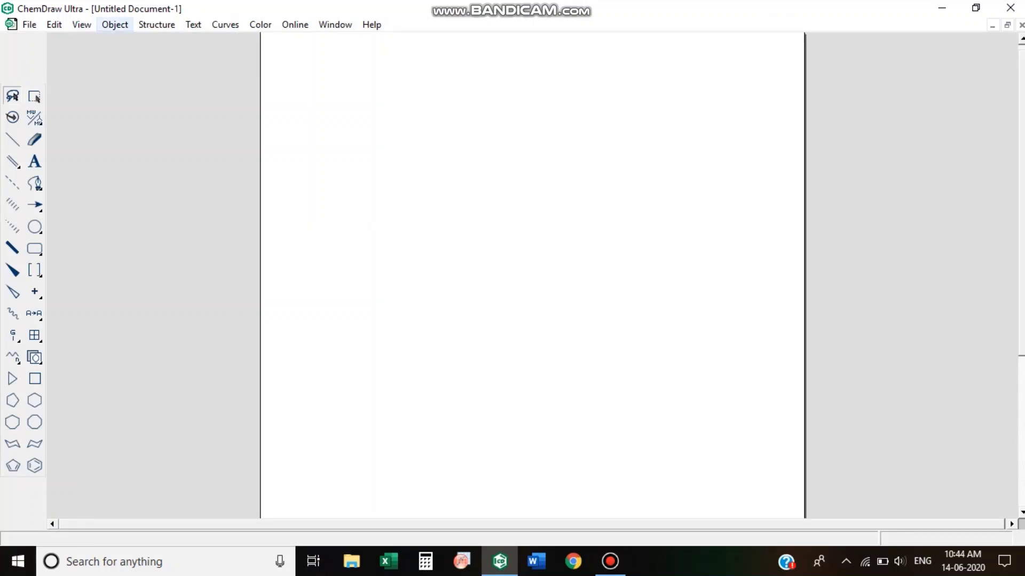
- Show the Style Toolbar for text formatting
{"action": "key", "text": "Left"}
{"action": "key", "text": "Down"}
{"action": "key", "text": "Down"}
{"action": "key", "text": "Down"}
{"action": "key", "text": "Down"}
{"action": "key", "text": "Down"}
{"action": "key", "text": "Down"}
{"action": "key", "text": "Return"}
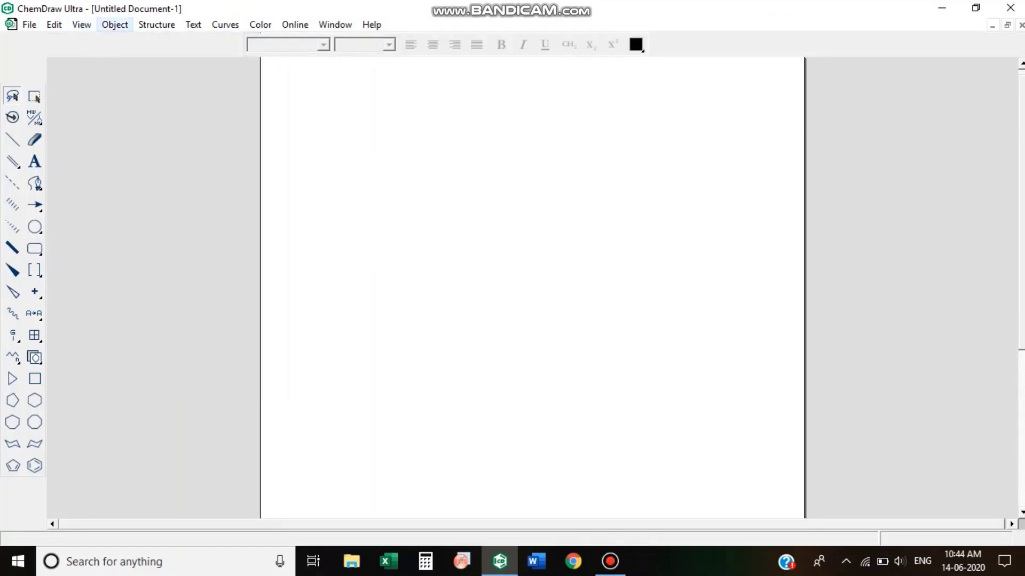
- Show the Periodic Table window
{"action": "left_click", "coordinate": [114, 25]}
{"action": "key", "text": "Left"}
{"action": "key", "text": "Down"}
{"action": "key", "text": "Down"}
{"action": "key", "text": "Down"}
{"action": "key", "text": "Down"}
{"action": "key", "text": "Down"}
{"action": "key", "text": "Down"}
{"action": "key", "text": "Down"}
{"action": "key", "text": "Down"}
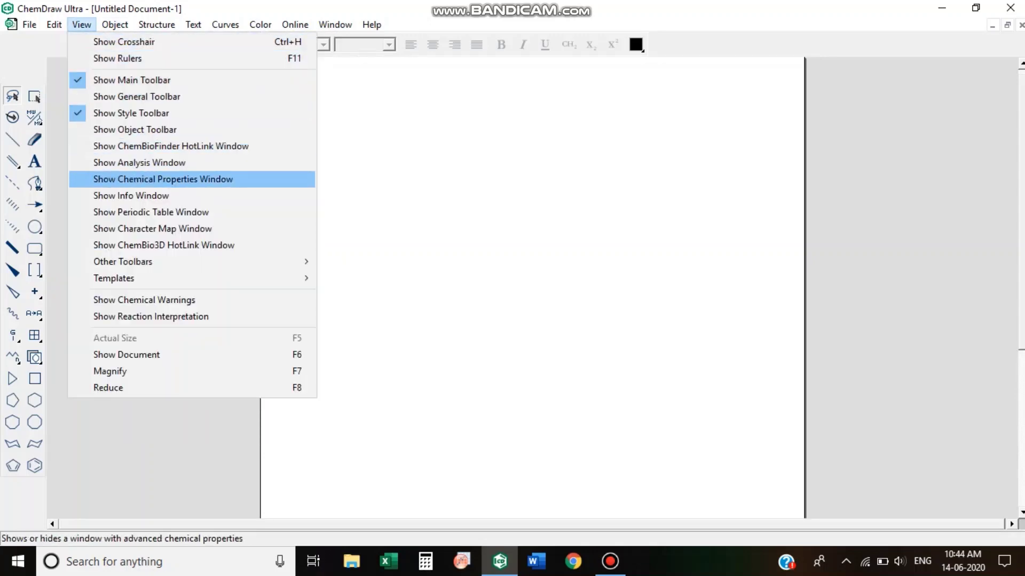
{"action": "key", "text": "Down"}
{"action": "key", "text": "Down"}
{"action": "key", "text": "Return"}
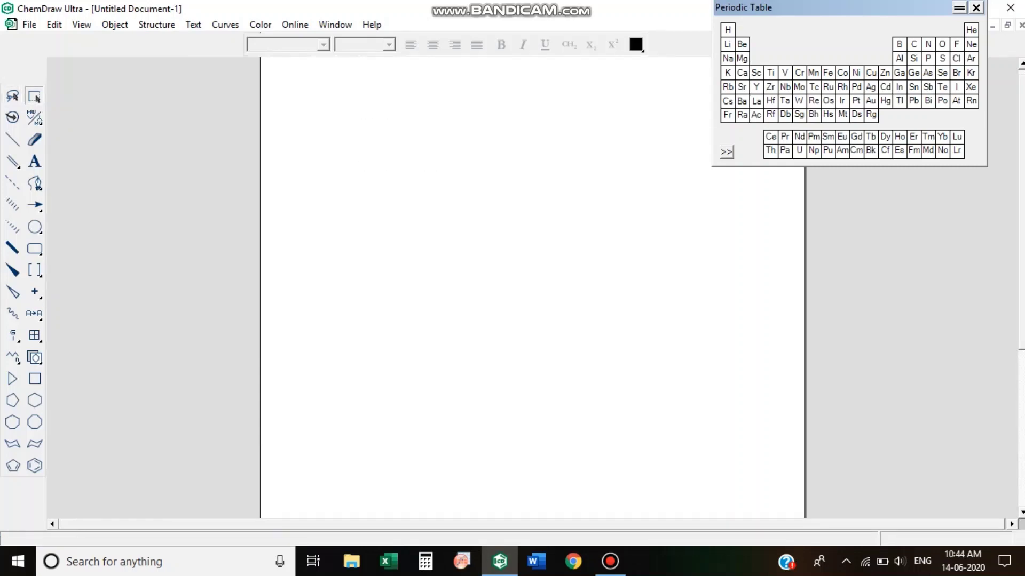
- Draw a single bond near the page's upper-left area and a separate double bond just below it
{"action": "left_click", "coordinate": [35, 139]}
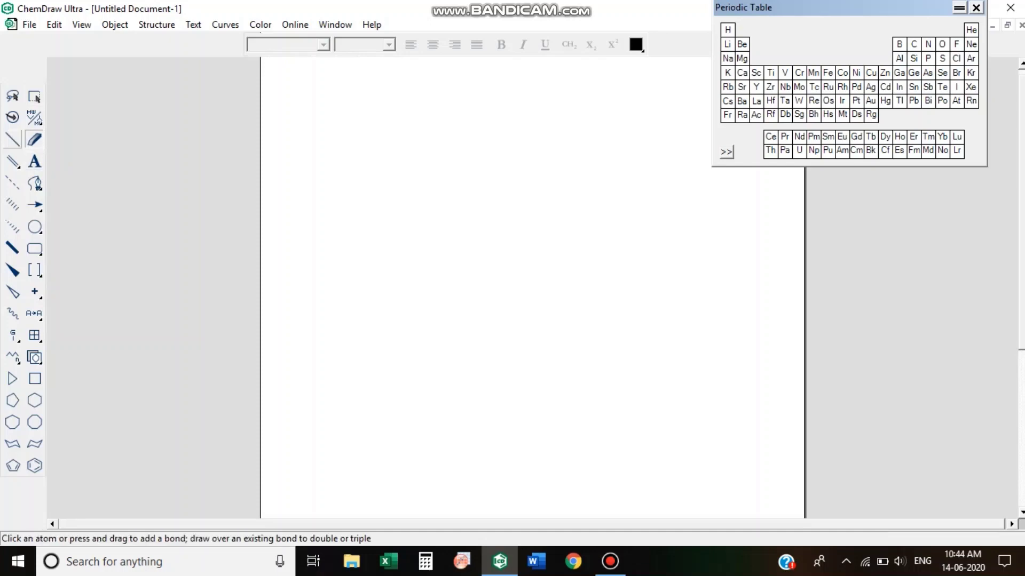
{"action": "left_click", "coordinate": [13, 139]}
{"action": "left_click", "coordinate": [340, 144]}
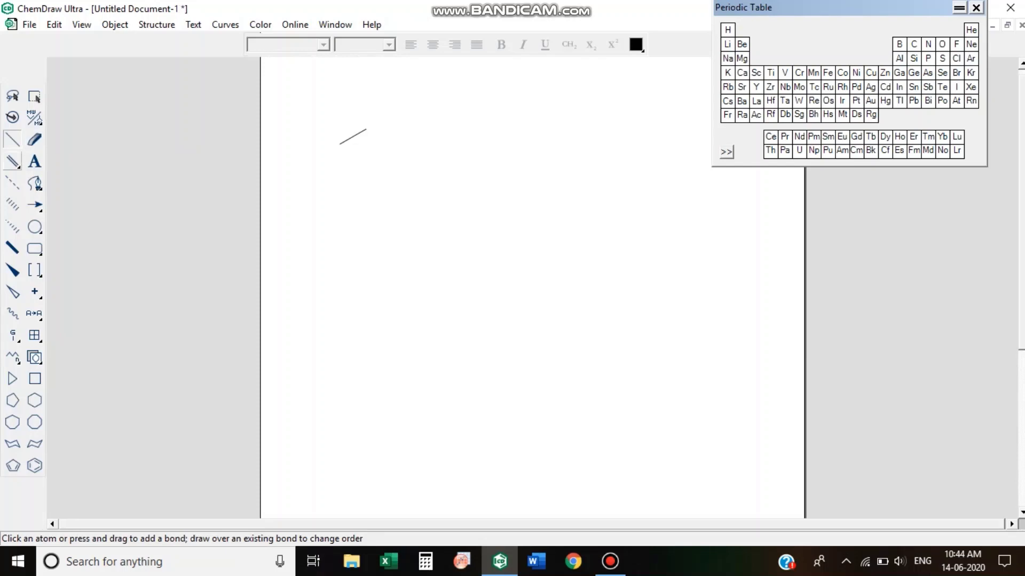
{"action": "left_click", "coordinate": [12, 161]}
{"action": "left_click", "coordinate": [363, 165]}
- Add the text "achiud" below and to the right of the double bond
{"action": "left_click", "coordinate": [34, 161]}
{"action": "left_click", "coordinate": [418, 197]}
{"action": "type", "text": "achiud"}
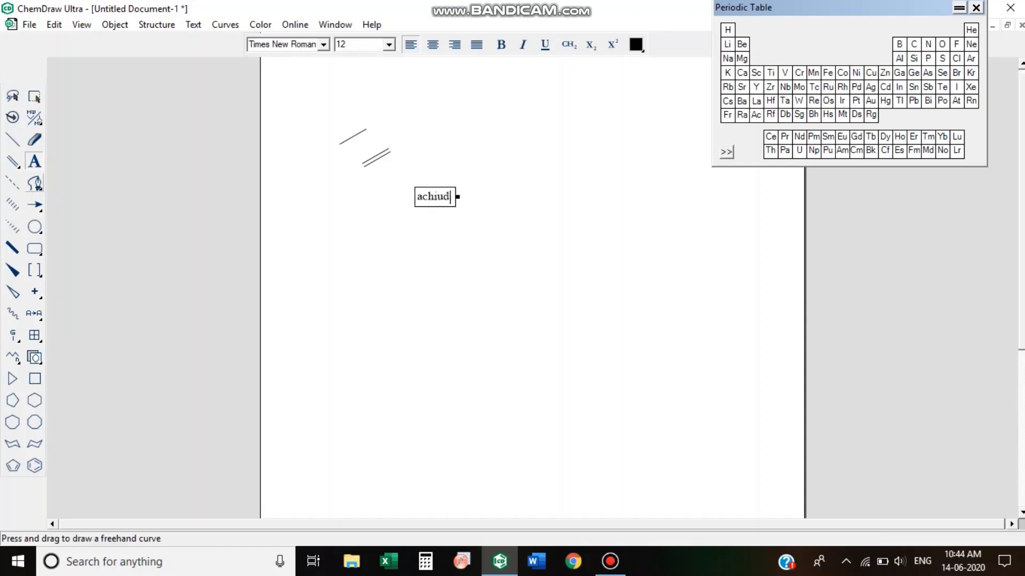
- Draw a hollow block arrow pointing slightly downward to the right, below the two bonds
{"action": "left_click", "coordinate": [34, 204]}
{"action": "left_click_drag", "start_coordinate": [34, 205], "coordinate": [124, 216]}
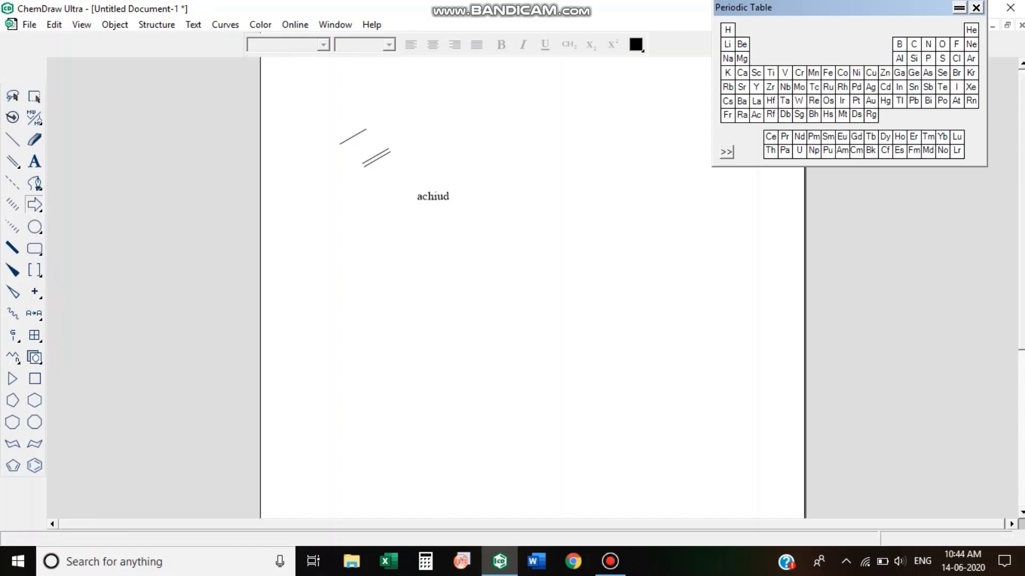
{"action": "left_click_drag", "start_coordinate": [303, 221], "coordinate": [347, 229]}
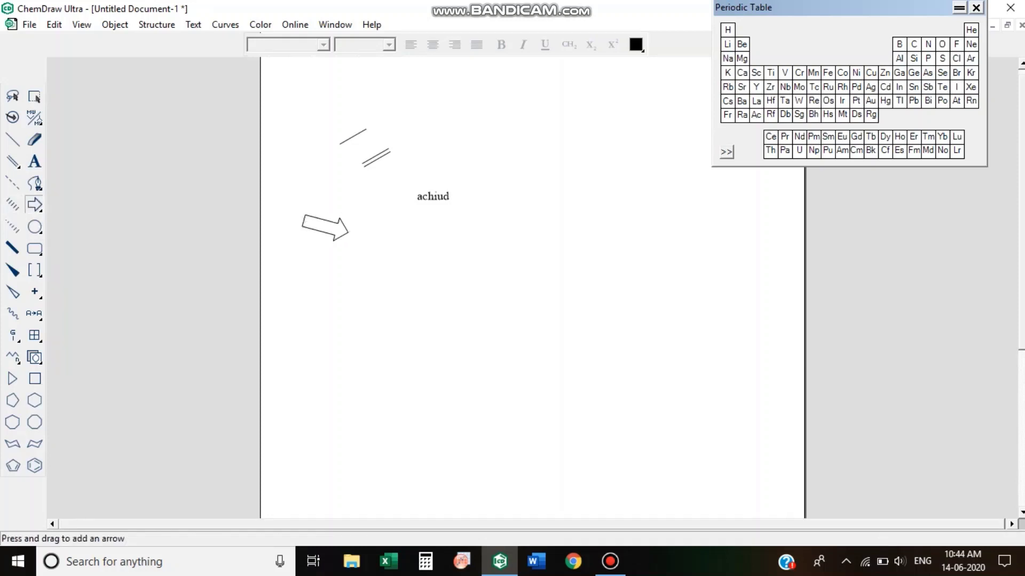
- Draw a horizontal solid-headed arrow above the text and a curved 180° clockwise arrow below and to the right of it
{"action": "left_click_drag", "start_coordinate": [34, 204], "coordinate": [80, 218]}
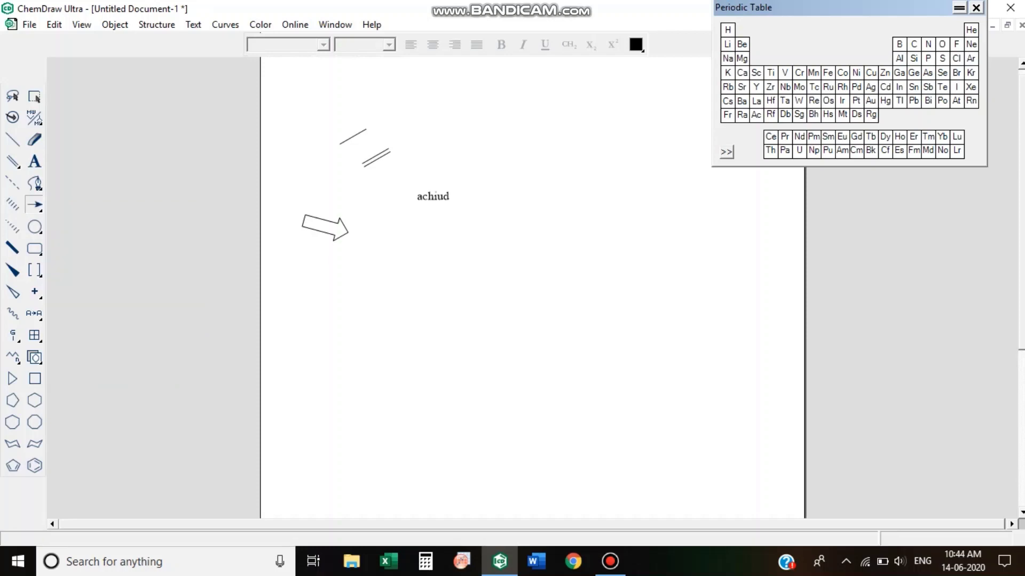
{"action": "left_click_drag", "start_coordinate": [473, 139], "coordinate": [512, 139]}
{"action": "left_click_drag", "start_coordinate": [35, 205], "coordinate": [145, 239]}
{"action": "left_click_drag", "start_coordinate": [460, 233], "coordinate": [500, 233]}
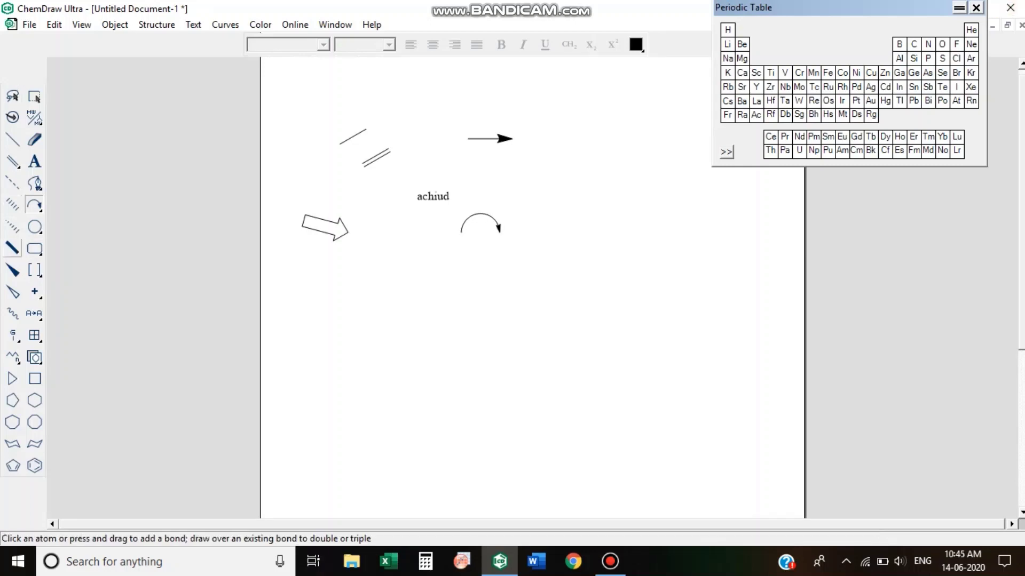
- Place a four-lobed d orbital with shaded vertical lobes to the right of the text and curved arrow
{"action": "left_click", "coordinate": [34, 270]}
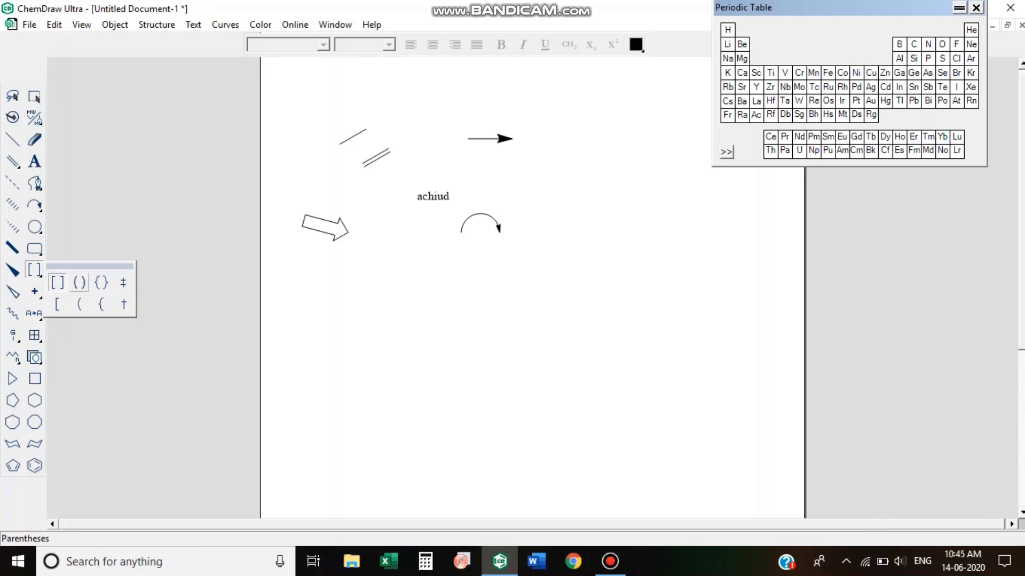
{"action": "left_click", "coordinate": [34, 248]}
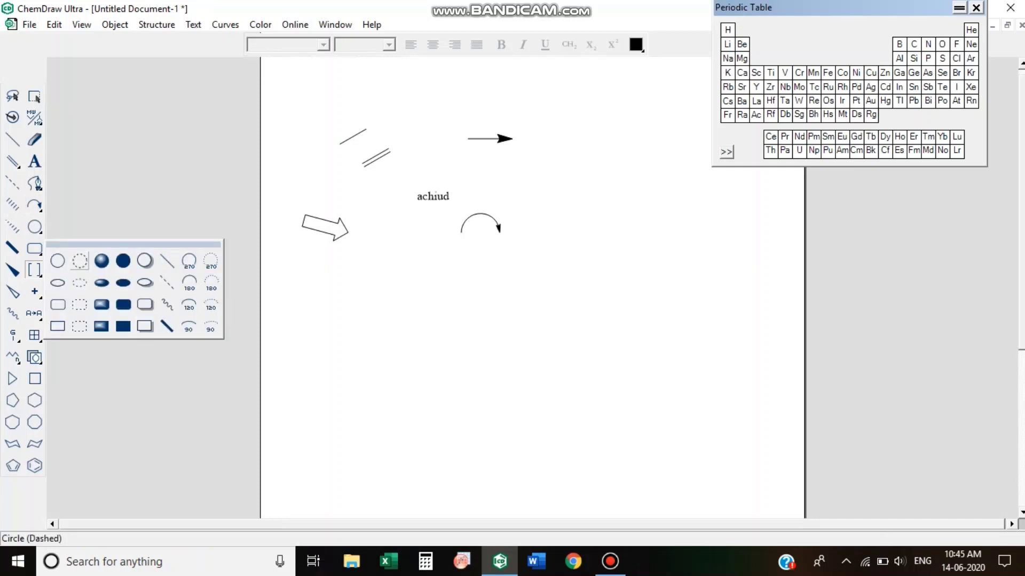
{"action": "left_click", "coordinate": [34, 227]}
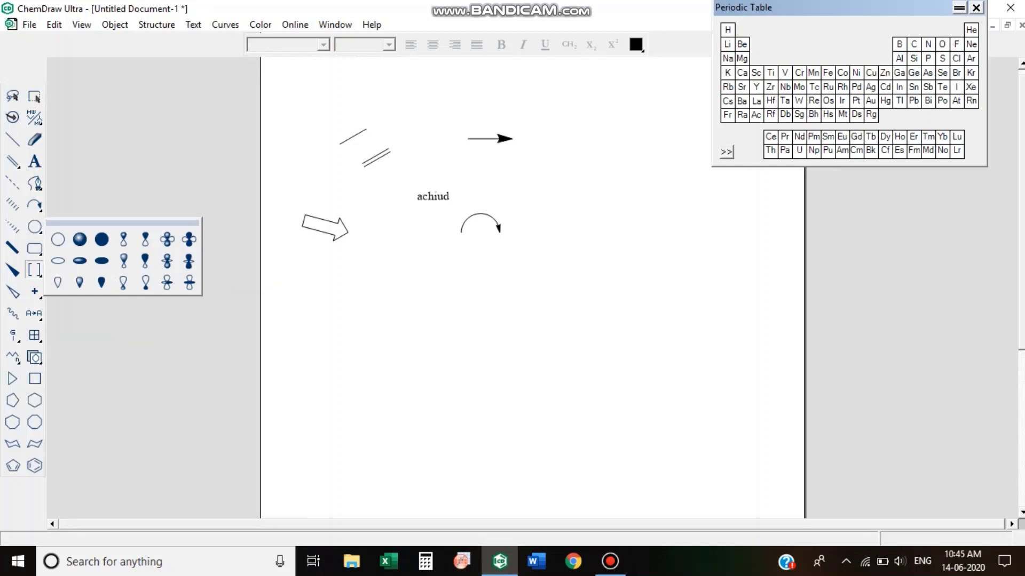
{"action": "left_click", "coordinate": [167, 240]}
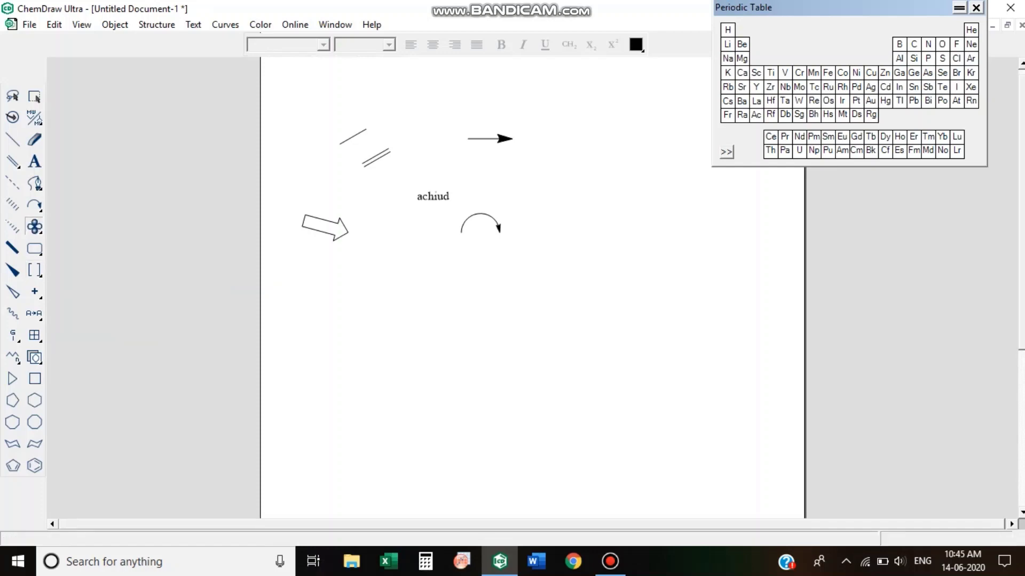
{"action": "left_click", "coordinate": [556, 201]}
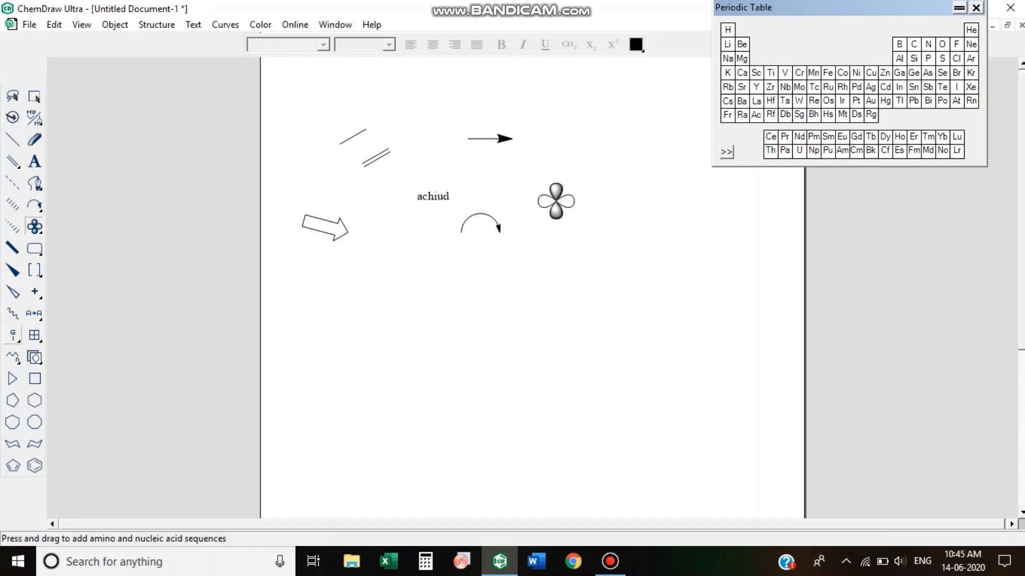
- Add an acyclic chain of 6 atoms below the curved arrow
{"action": "left_click", "coordinate": [13, 357]}
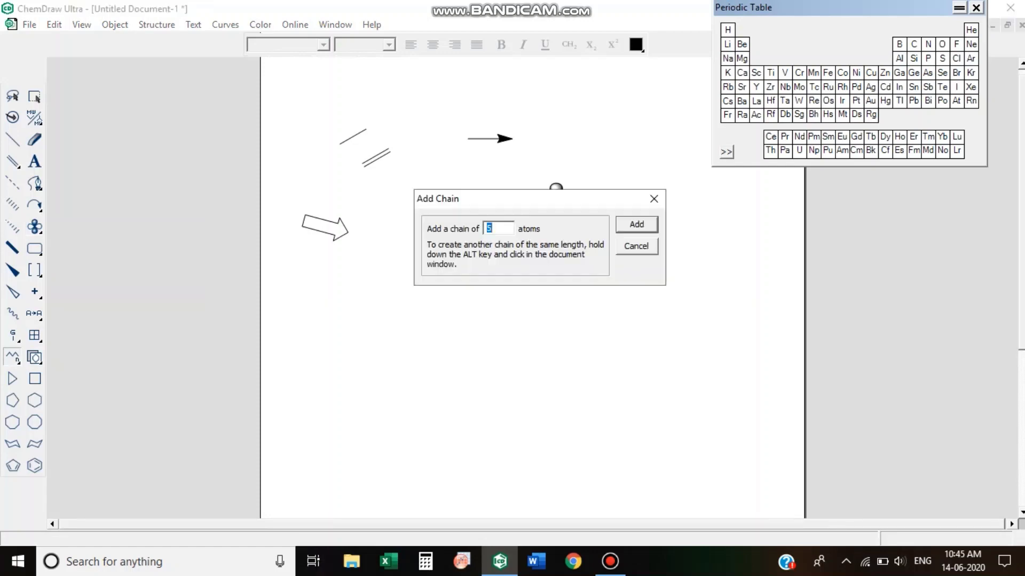
{"action": "type", "text": "6"}
{"action": "key", "text": "Return"}
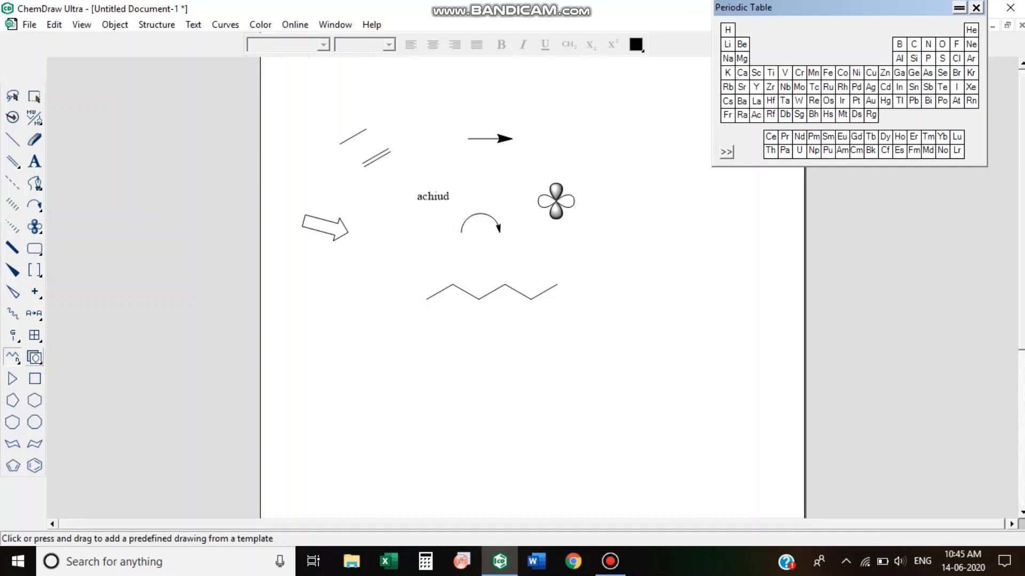
- Place a cyclobutane ring below the block arrow and a cyclohexane ring just beneath it
{"action": "left_click", "coordinate": [34, 378]}
{"action": "left_click", "coordinate": [335, 295]}
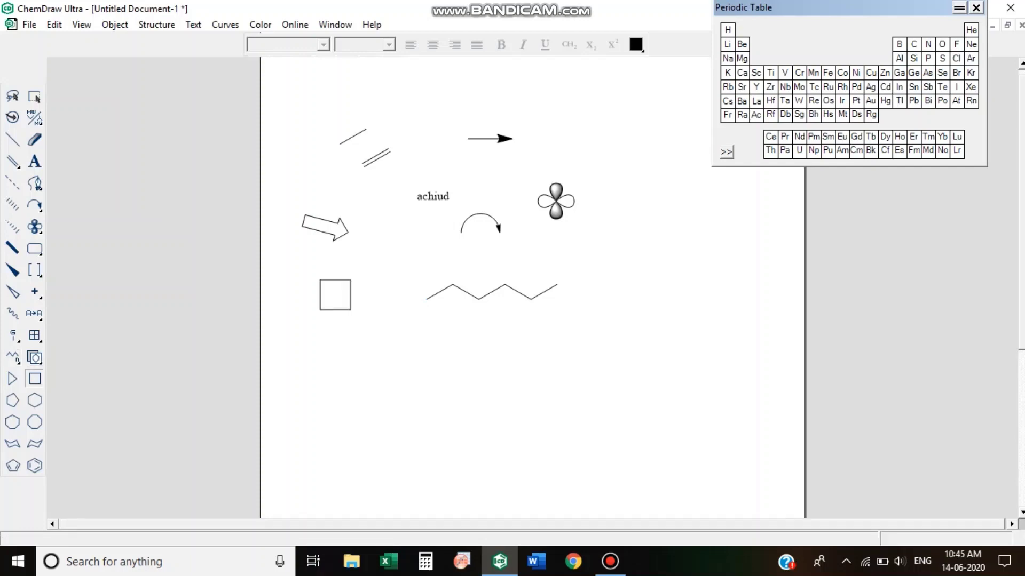
{"action": "left_click", "coordinate": [34, 400]}
{"action": "left_click", "coordinate": [365, 346]}
- Place a benzene ring beside the cyclohexane and a cyclopentadiene ring to the right of the chain
{"action": "left_click", "coordinate": [35, 466]}
{"action": "left_click", "coordinate": [462, 355]}
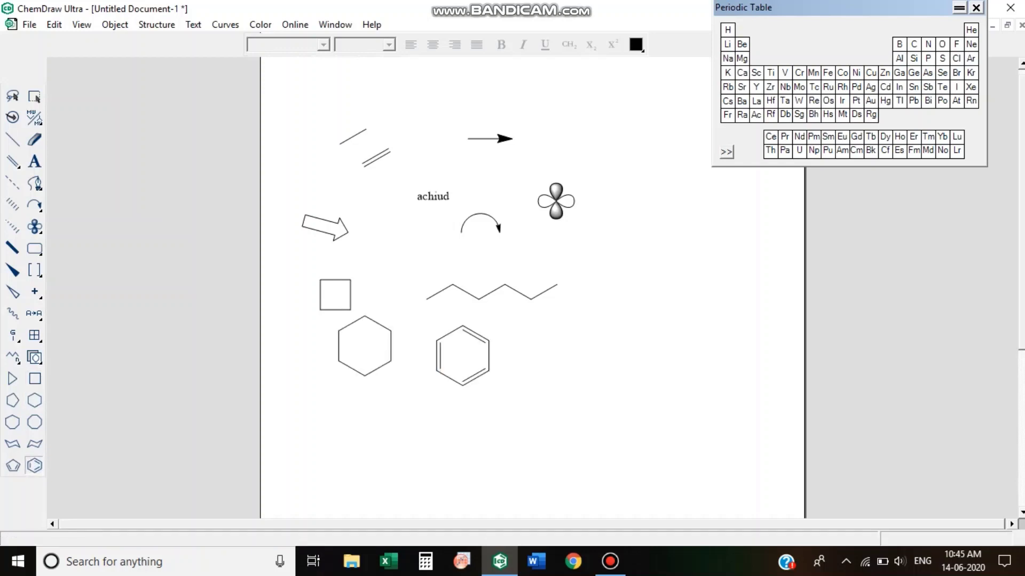
{"action": "left_click", "coordinate": [13, 465]}
{"action": "left_click", "coordinate": [651, 286]}
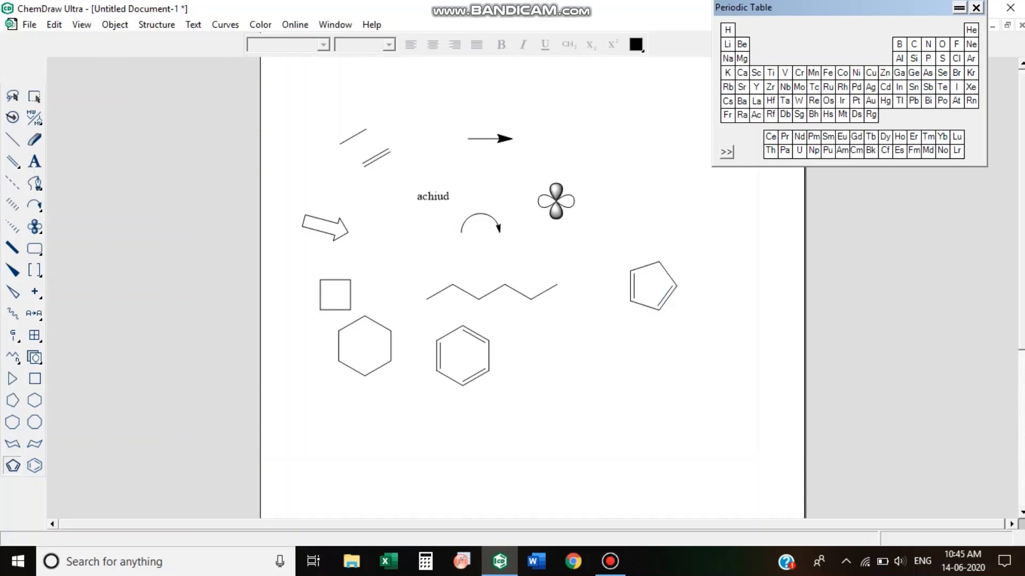
- Shrink all drawn objects together, scale the document's drawing and text settings to match, and move the group to the page's upper-left corner
{"action": "left_click", "coordinate": [34, 96]}
{"action": "mouse_move", "coordinate": [289, 98]}
{"action": "left_mouse_down"}
{"action": "mouse_move", "coordinate": [471, 288]}
{"action": "mouse_move", "coordinate": [732, 400]}
{"action": "left_mouse_up"}
{"action": "mouse_move", "coordinate": [575, 221]}
{"action": "left_mouse_down"}
{"action": "mouse_move", "coordinate": [558, 204]}
{"action": "mouse_move", "coordinate": [567, 213]}
{"action": "left_mouse_up"}
{"action": "left_click_drag", "start_coordinate": [623, 183], "coordinate": [623, 183]}
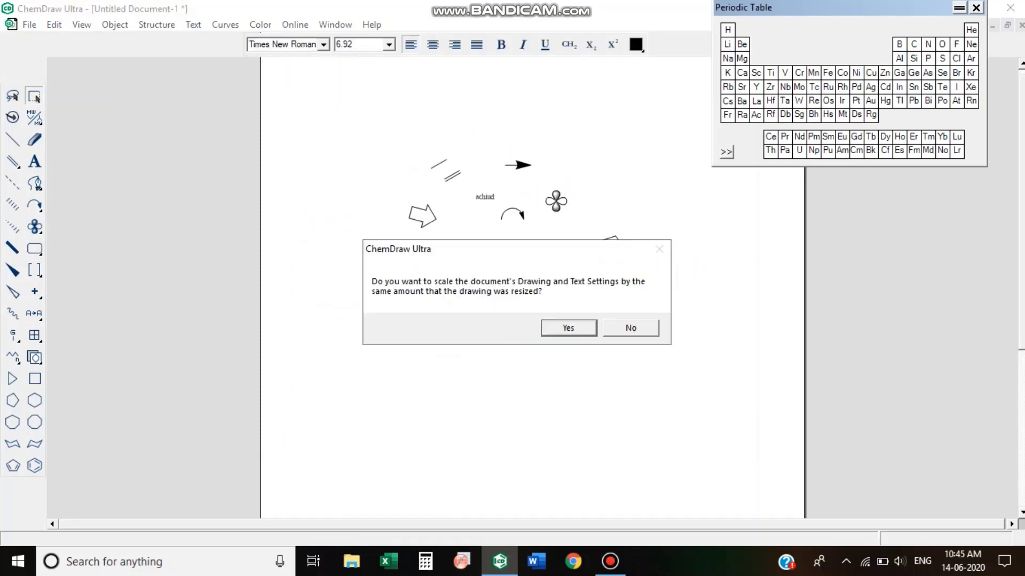
{"action": "left_click", "coordinate": [560, 327]}
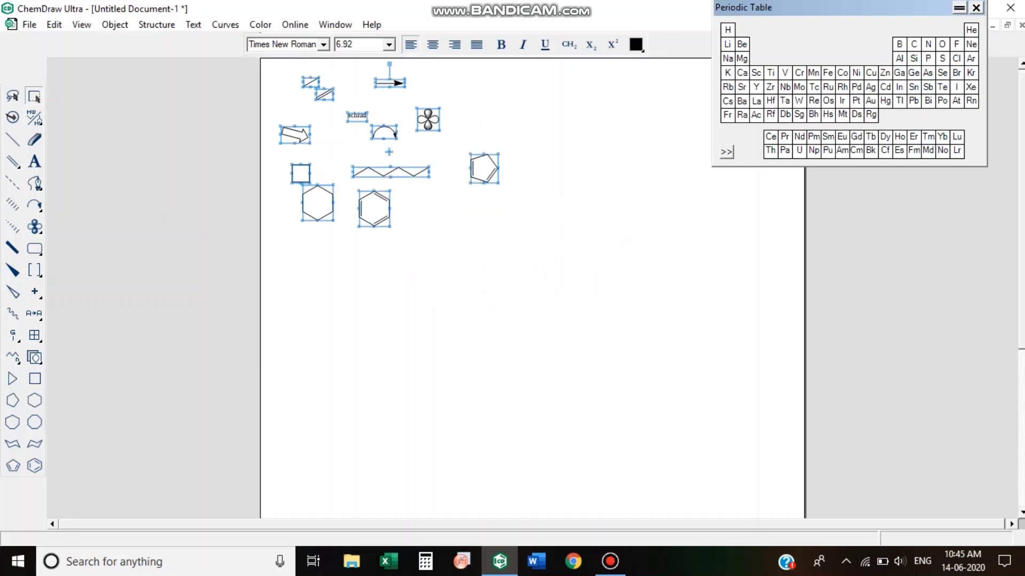
{"action": "key", "text": "Escape"}
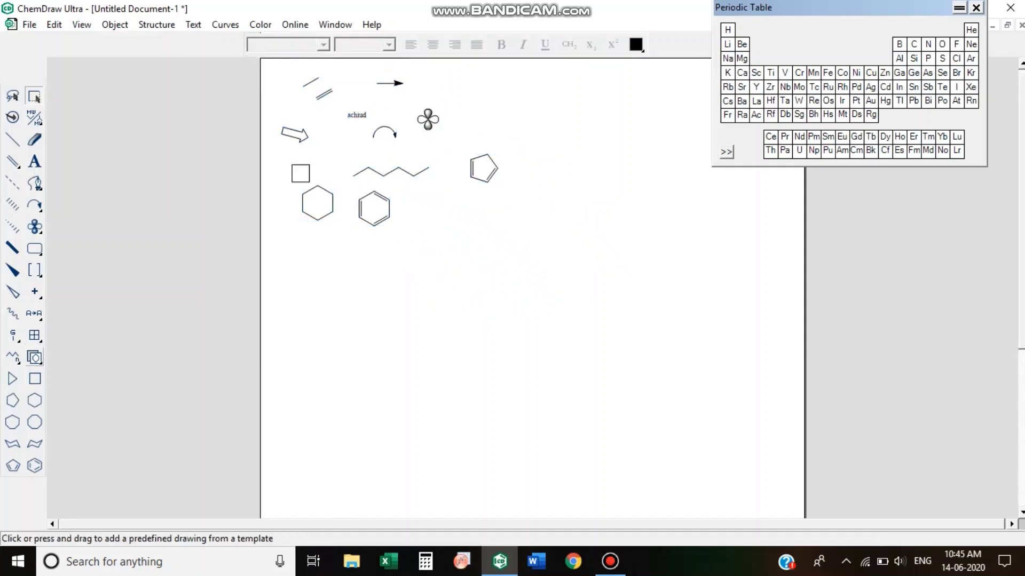
- Insert the front-view fullerene with a central pentagon from the Aromatics templates near the page's upper-right area
{"action": "left_click", "coordinate": [34, 357]}
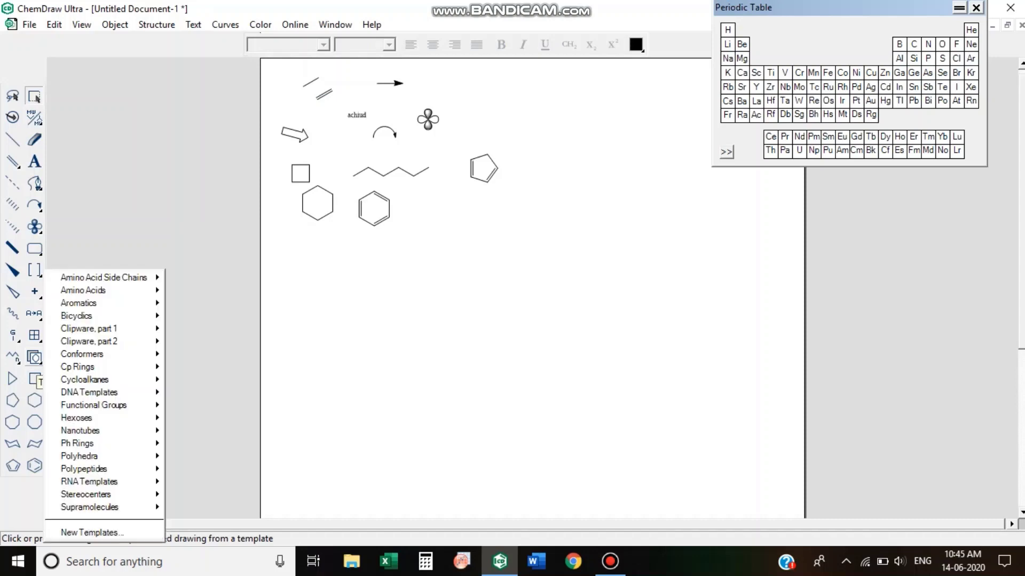
{"action": "mouse_move", "coordinate": [104, 279]}
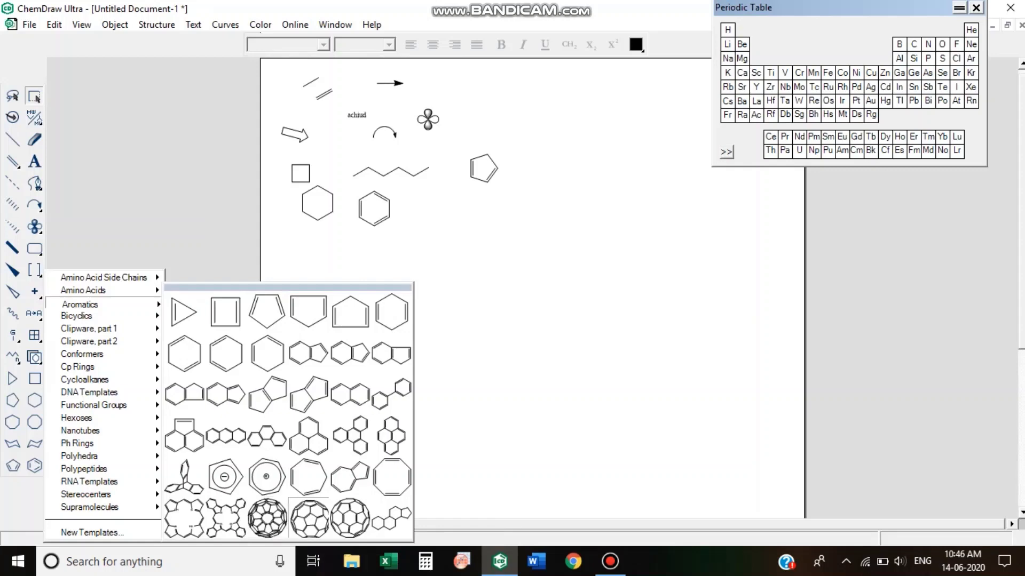
{"action": "left_click", "coordinate": [309, 517]}
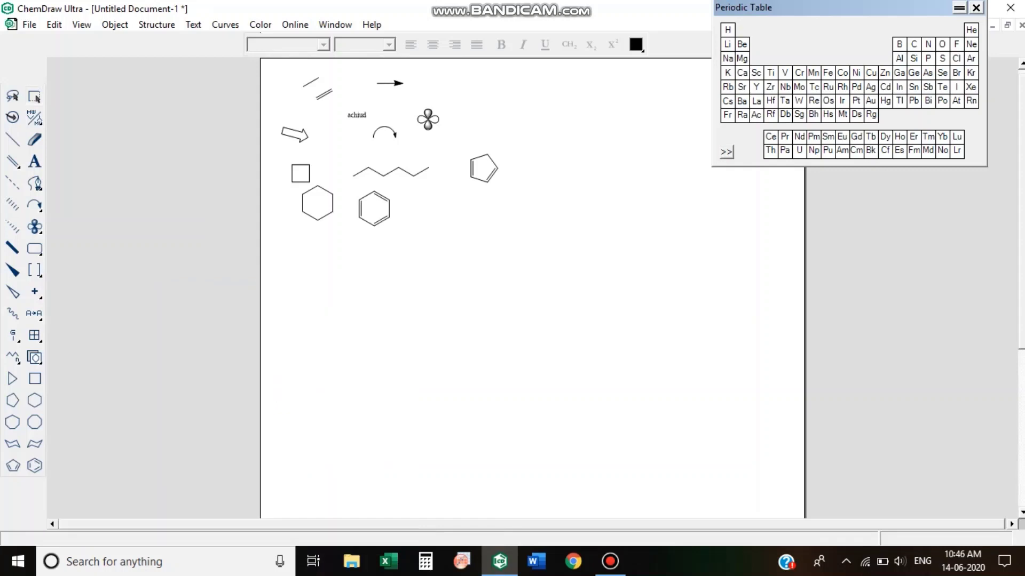
{"action": "left_click", "coordinate": [609, 125]}
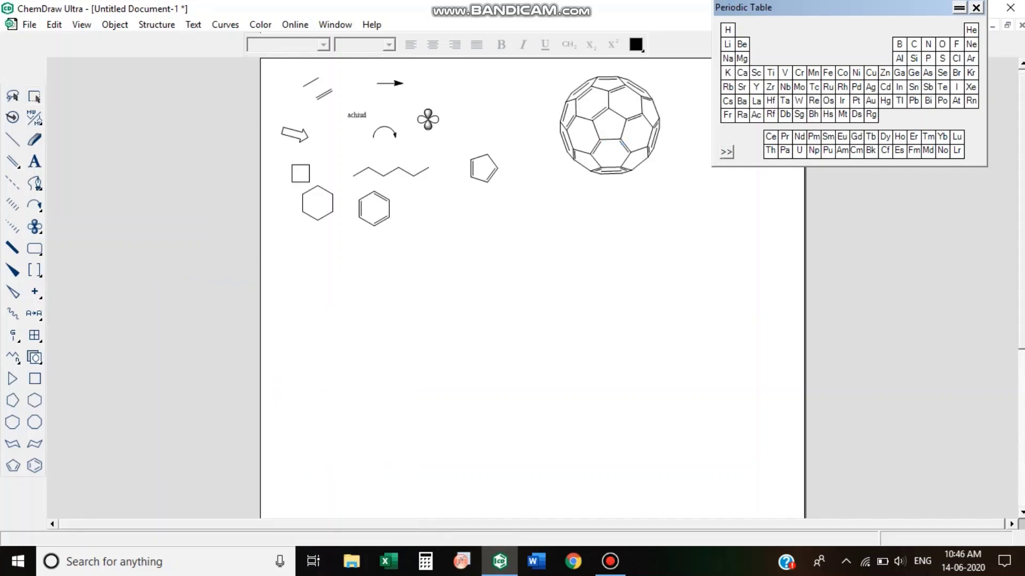
- Insert the porphyrin ring from the Aromatics templates below the cyclohexane ring
{"action": "left_click", "coordinate": [34, 378]}
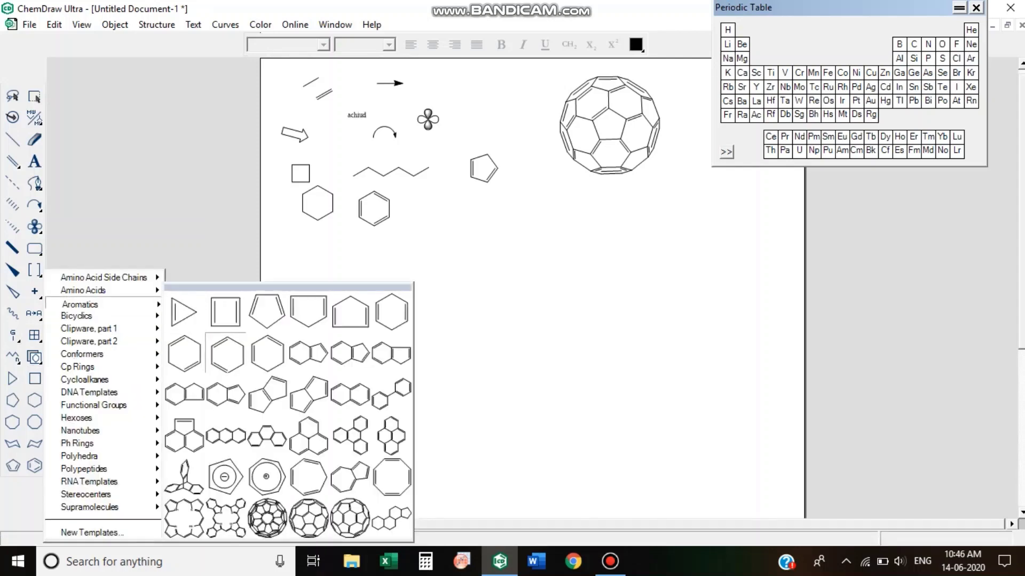
{"action": "left_click", "coordinate": [184, 518]}
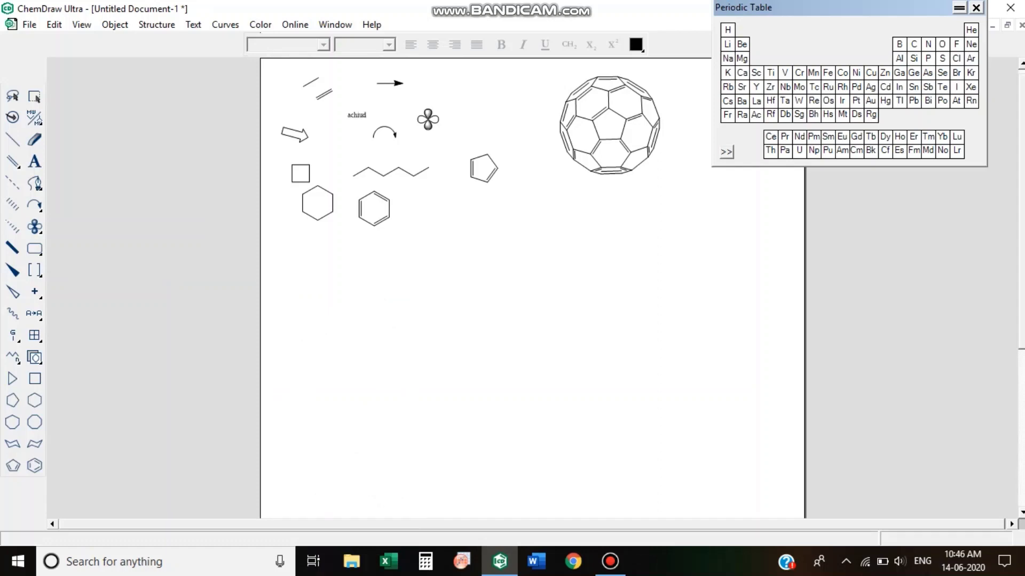
{"action": "left_click", "coordinate": [307, 279]}
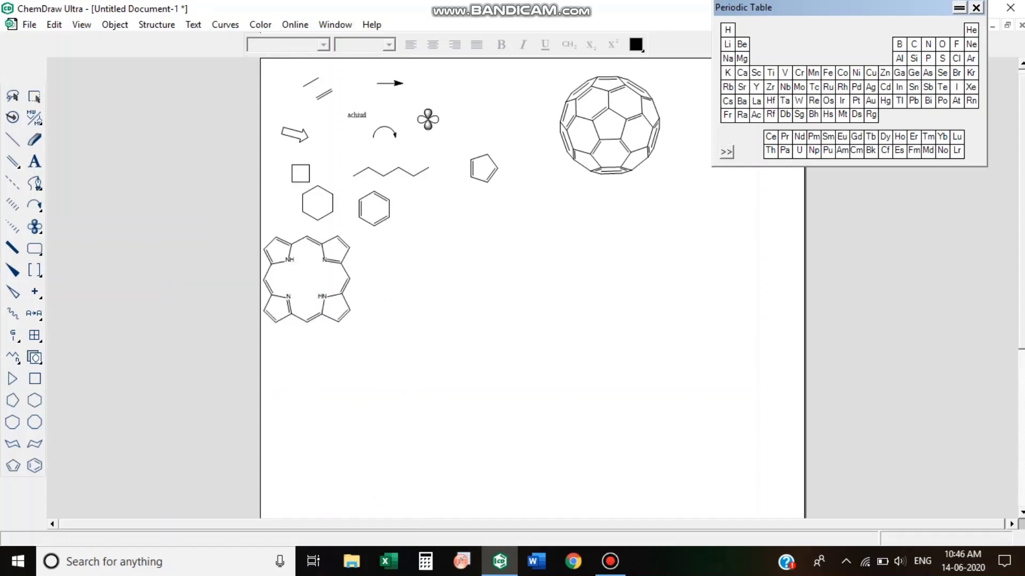
- Add the caption "porphyrin" at font size 12 to the porphyrin ring and position it just below the structure
{"action": "left_click", "coordinate": [34, 161]}
{"action": "left_click", "coordinate": [293, 332]}
{"action": "type", "text": "po"}
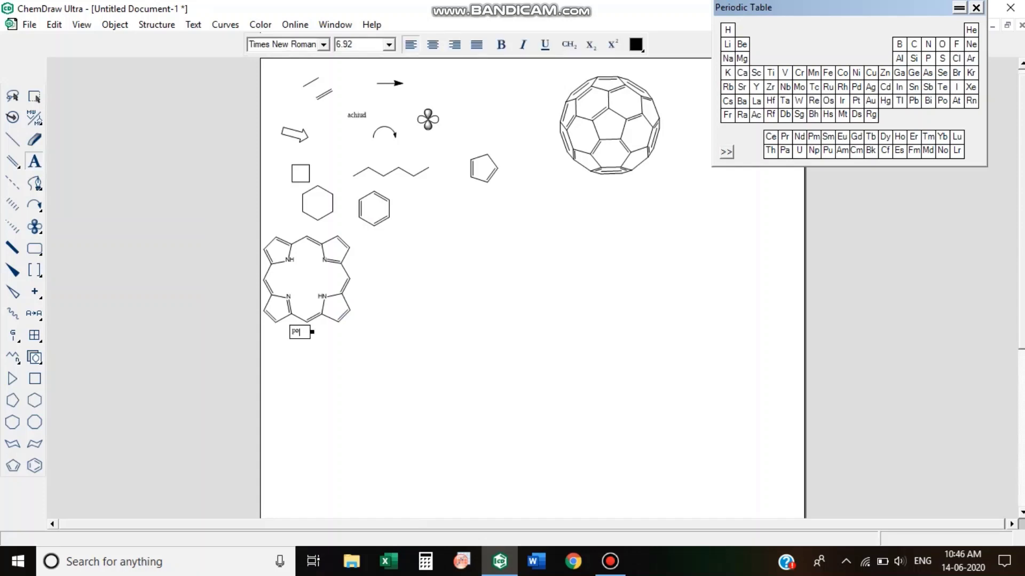
{"action": "key", "text": "BackSpace"}
{"action": "left_click", "coordinate": [354, 45]}
{"action": "type", "text": "12"}
{"action": "key", "text": "Return"}
{"action": "type", "text": "porphyrin"}
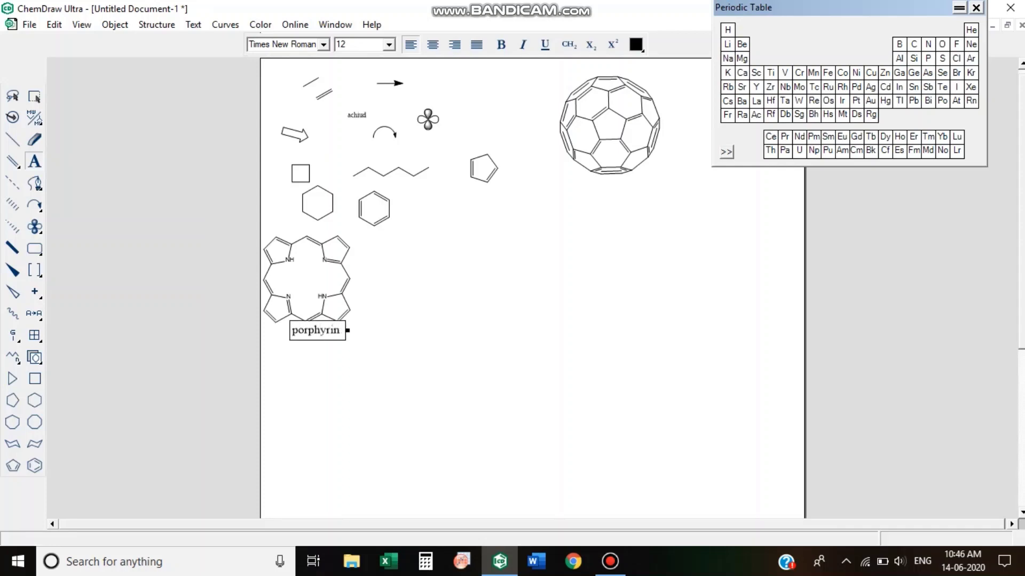
{"action": "left_click", "coordinate": [35, 96]}
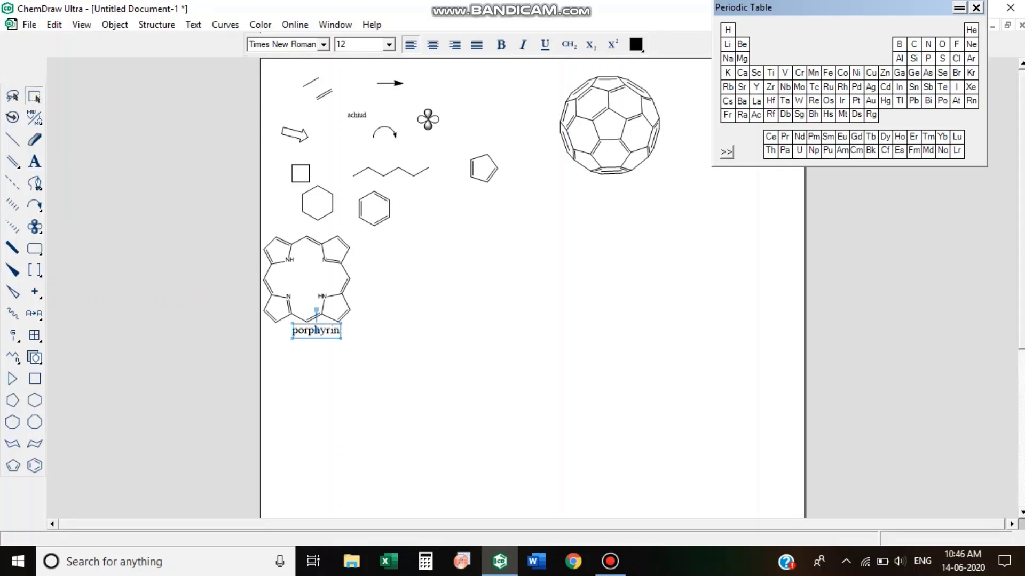
{"action": "left_click_drag", "start_coordinate": [316, 331], "coordinate": [299, 348]}
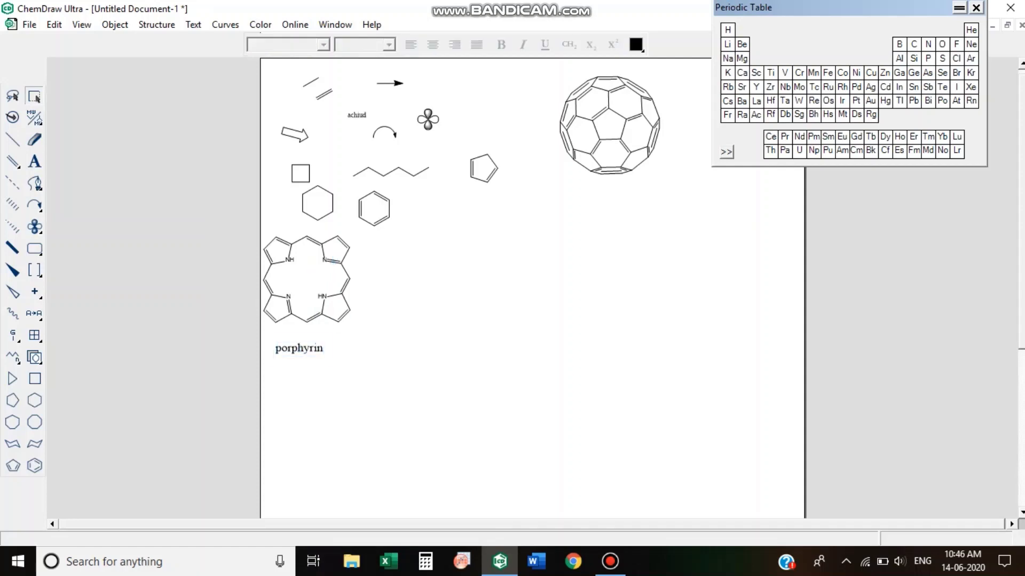
- Insert a three-dimensional bridged ring structure from the Bicyclics templates below the cyclopentadiene ring
{"action": "left_click", "coordinate": [34, 357]}
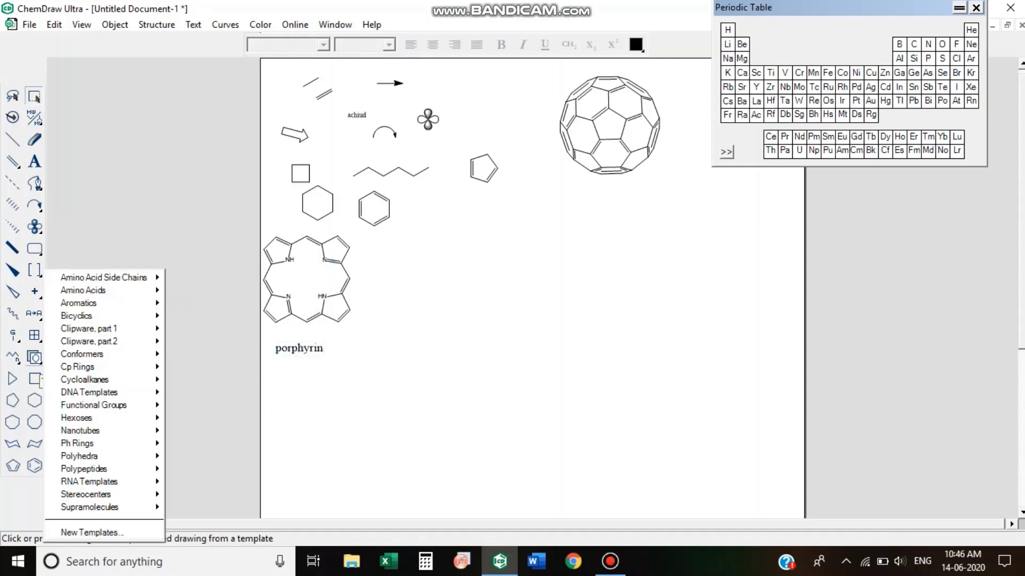
{"action": "mouse_move", "coordinate": [80, 316]}
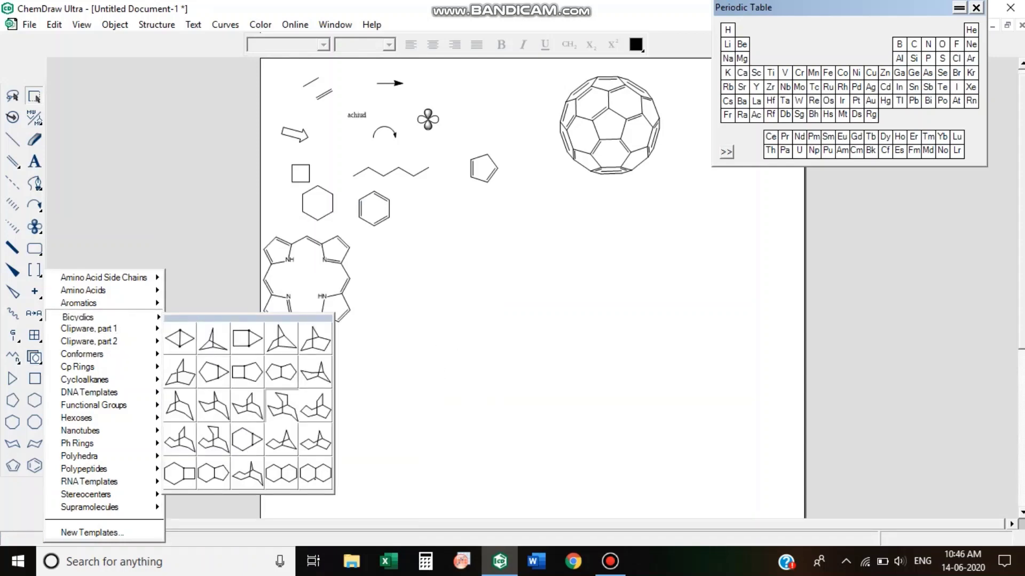
{"action": "left_click", "coordinate": [282, 406]}
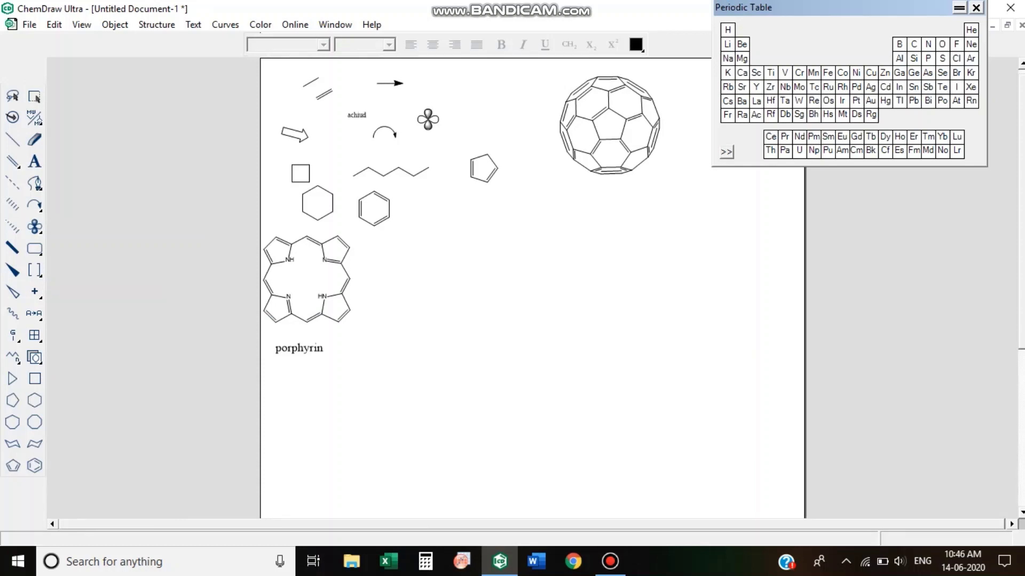
{"action": "left_click", "coordinate": [476, 242]}
- Insert the boat cyclohexane with substituent bonds from the Conformers templates to the right of the bicyclic structure
{"action": "left_click", "coordinate": [34, 357]}
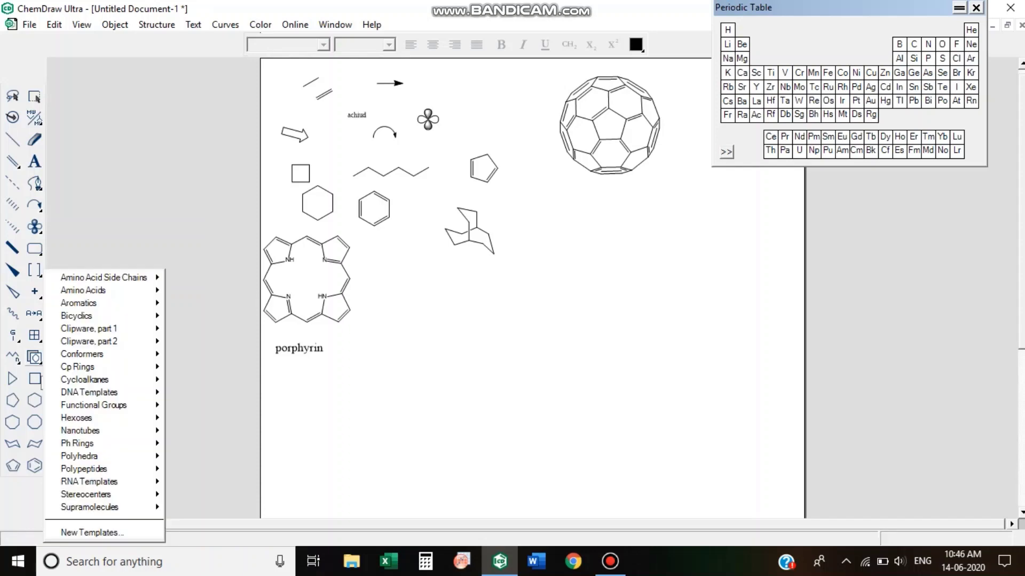
{"action": "mouse_move", "coordinate": [84, 355]}
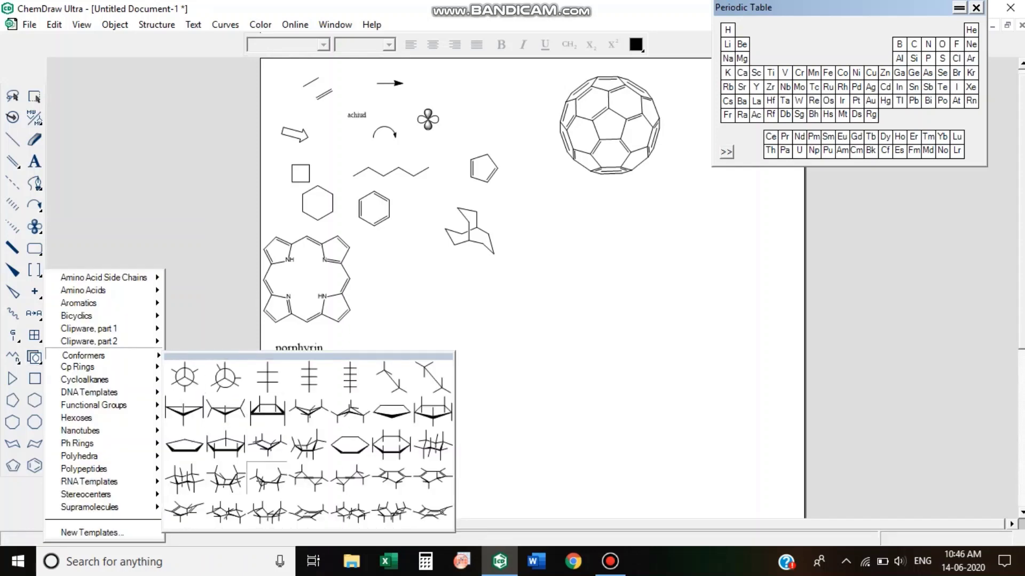
{"action": "left_click", "coordinate": [225, 478]}
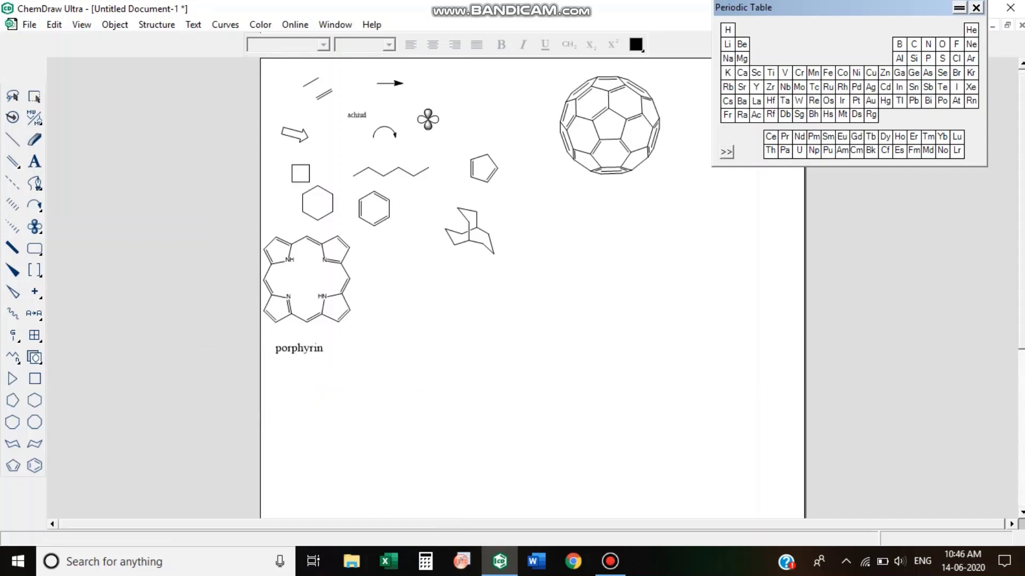
{"action": "left_click", "coordinate": [576, 244]}
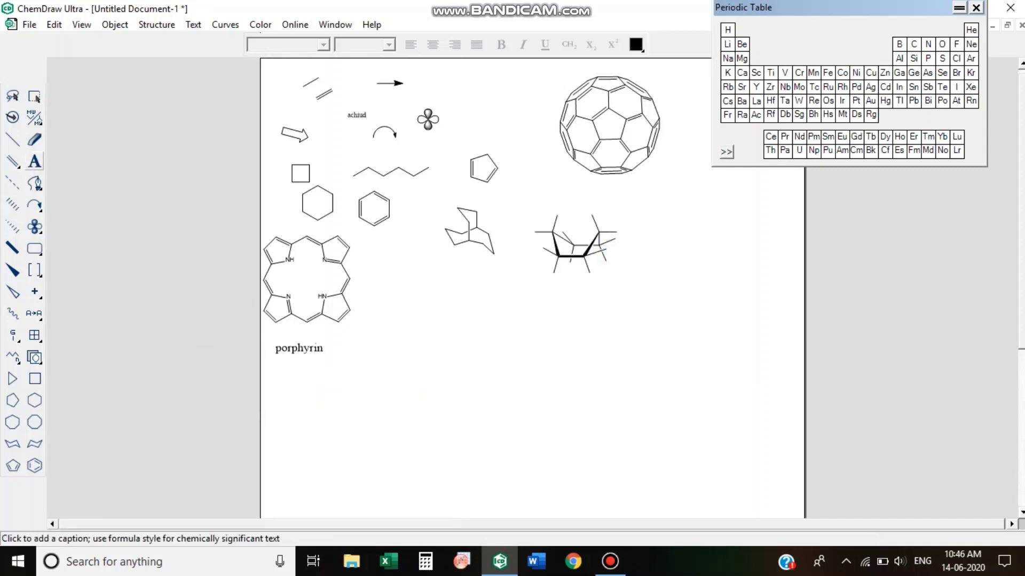
- Add the caption "boat form" at font size 12 below the boat conformer
{"action": "left_click", "coordinate": [34, 162]}
{"action": "left_click", "coordinate": [578, 292]}
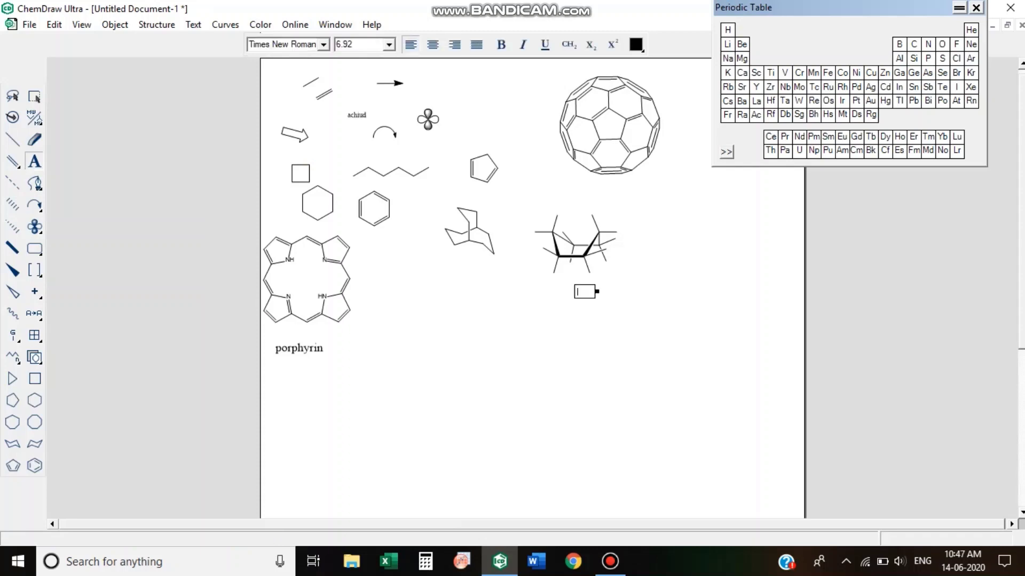
{"action": "type", "text": "boat"}
{"action": "key", "text": "BackSpace"}
{"action": "key", "text": "BackSpace"}
{"action": "key", "text": "BackSpace"}
{"action": "key", "text": "BackSpace"}
{"action": "type", "text": "12"}
{"action": "key", "text": "Return"}
{"action": "type", "text": "boat form"}
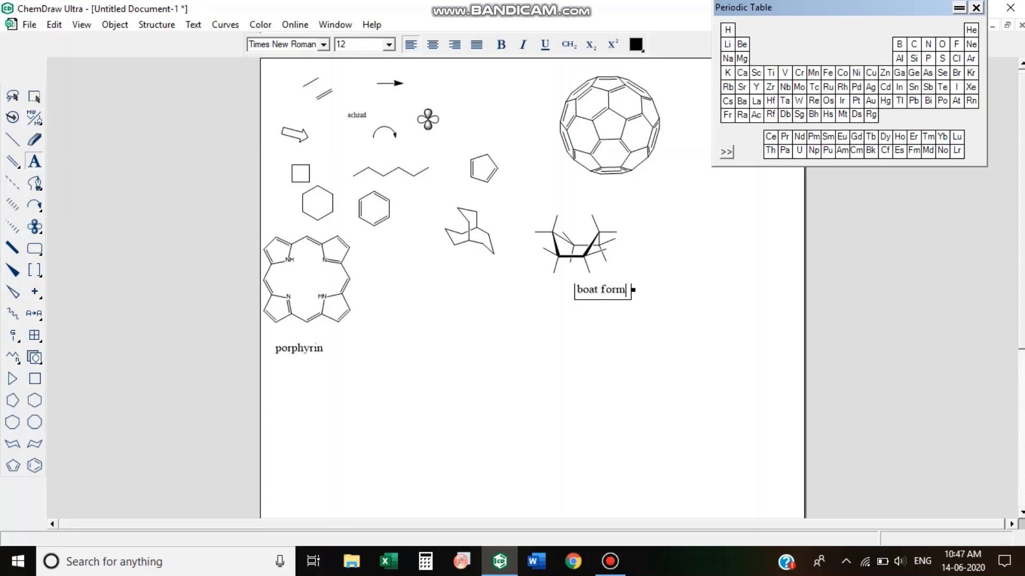
- Extend the conformer's caption with "of cyclohexane" and move it slightly up and to the right
{"action": "key", "text": "Escape"}
{"action": "type", "text": "of"}
{"action": "type", "text": " cyclohea"}
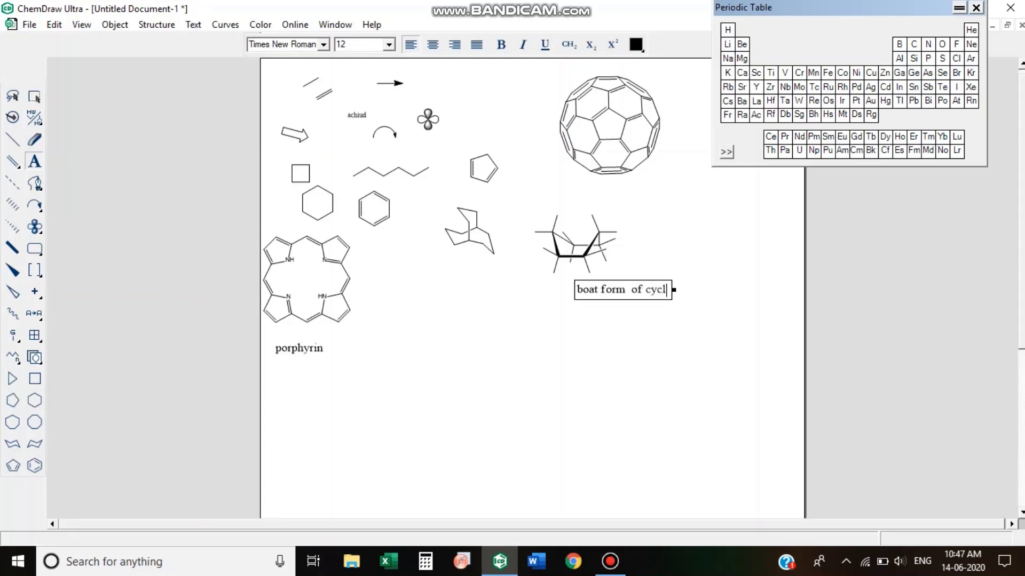
{"action": "type", "text": "xne"}
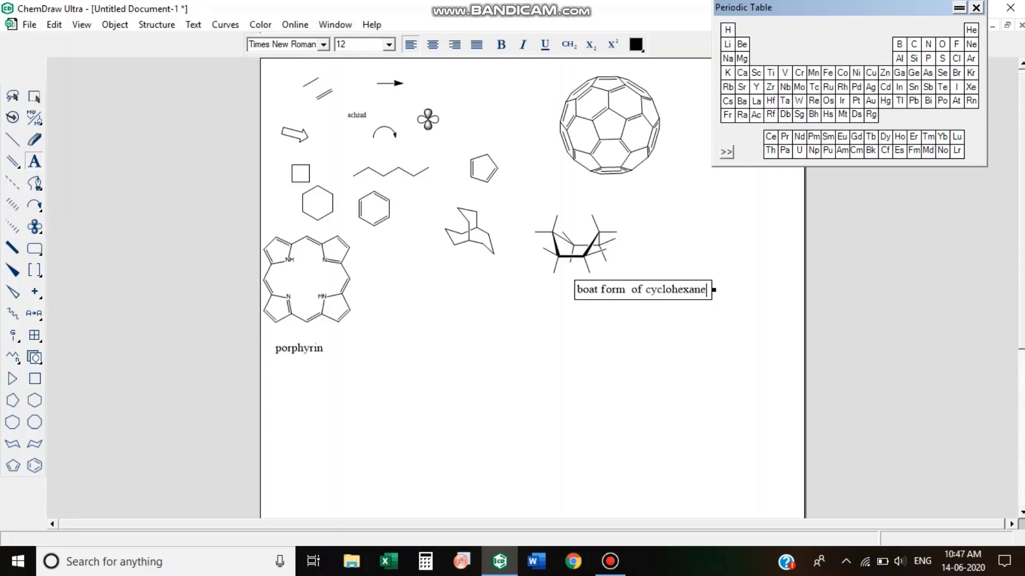
{"action": "left_click", "coordinate": [34, 96]}
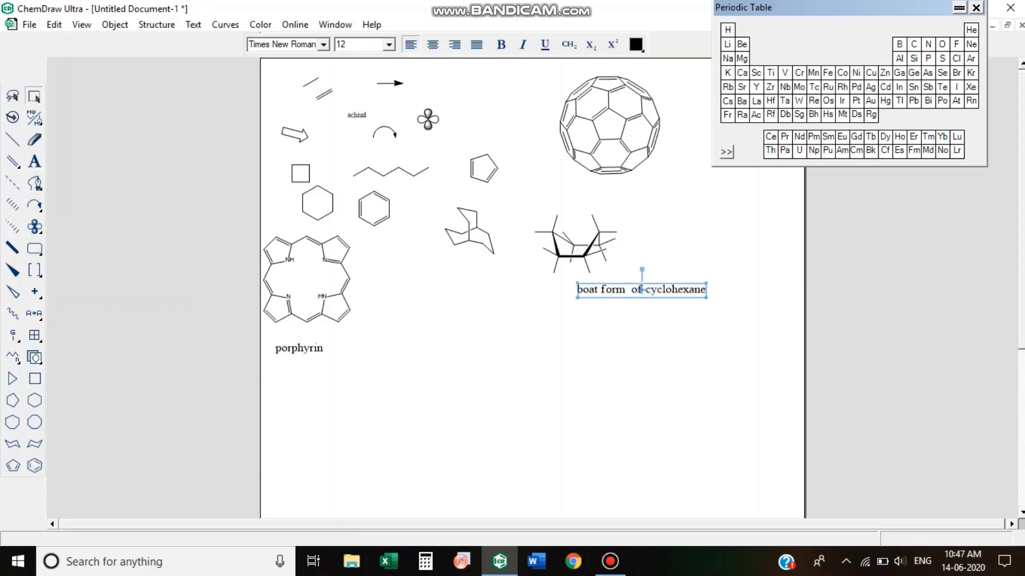
{"action": "left_click_drag", "start_coordinate": [642, 289], "coordinate": [668, 275]}
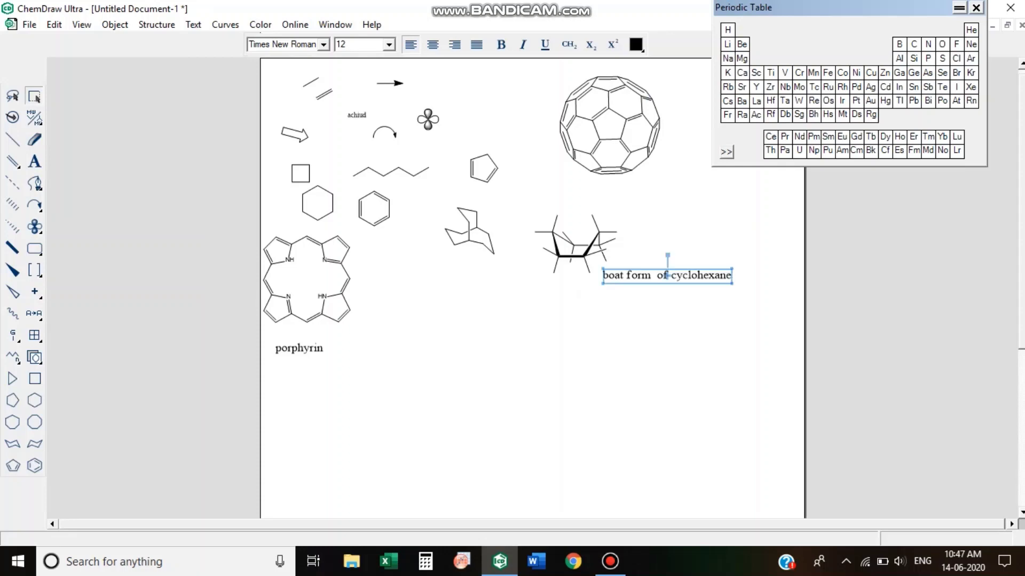
- Insert the guanine deoxyribonucleotide from the DNA Templates to the right of the porphyrin caption
{"action": "left_click", "coordinate": [35, 357]}
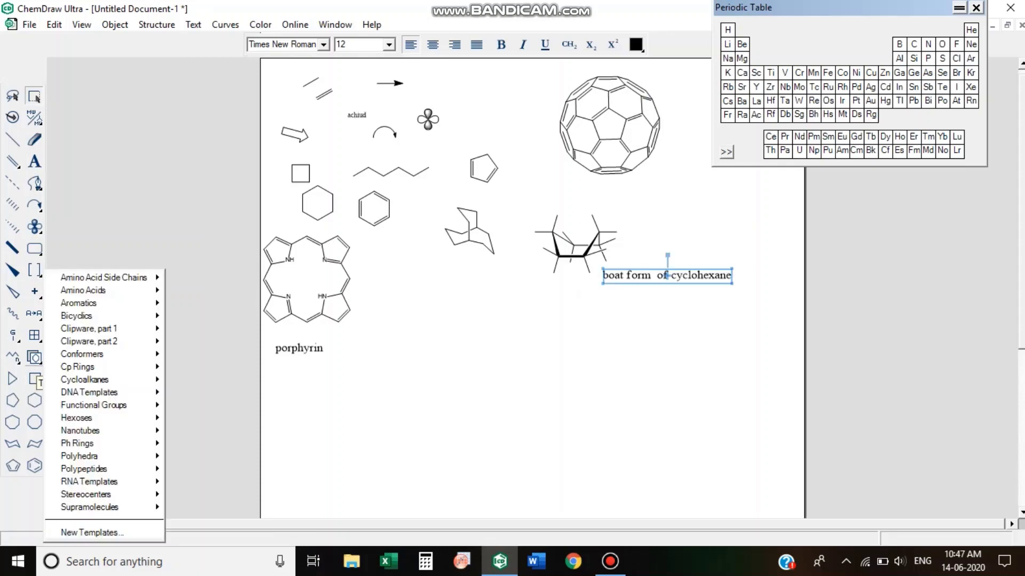
{"action": "mouse_move", "coordinate": [80, 367]}
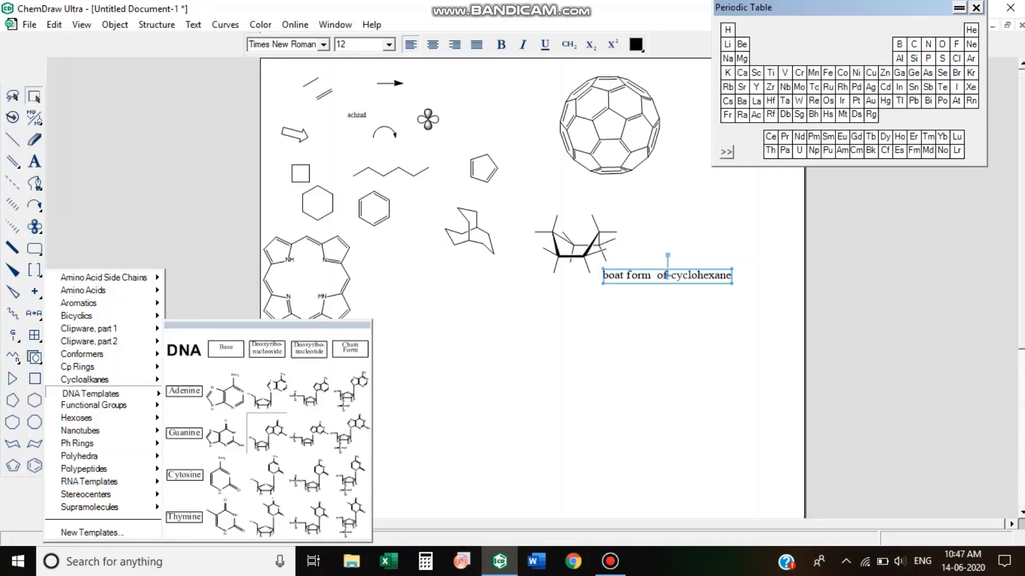
{"action": "left_click", "coordinate": [309, 433]}
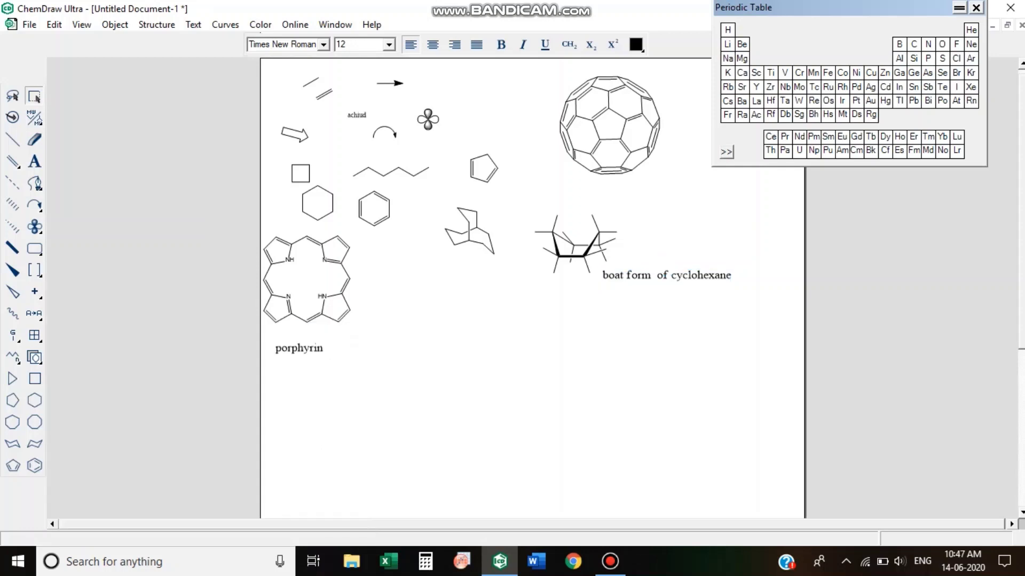
{"action": "left_click", "coordinate": [431, 350]}
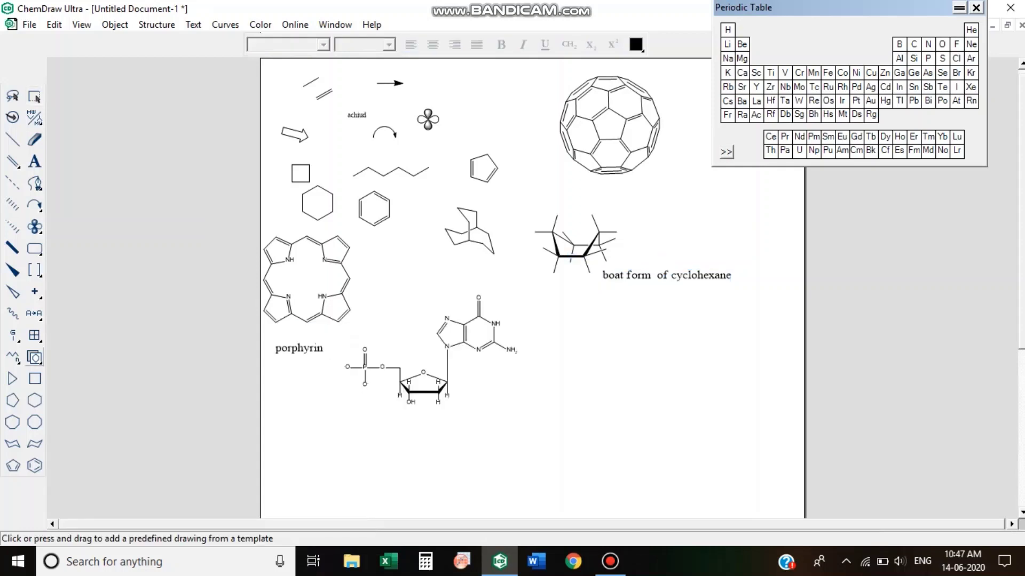
- Insert the (9,9) Armchair nanotube template and move it below the boat form caption so its label fits on the page
{"action": "left_click", "coordinate": [34, 357]}
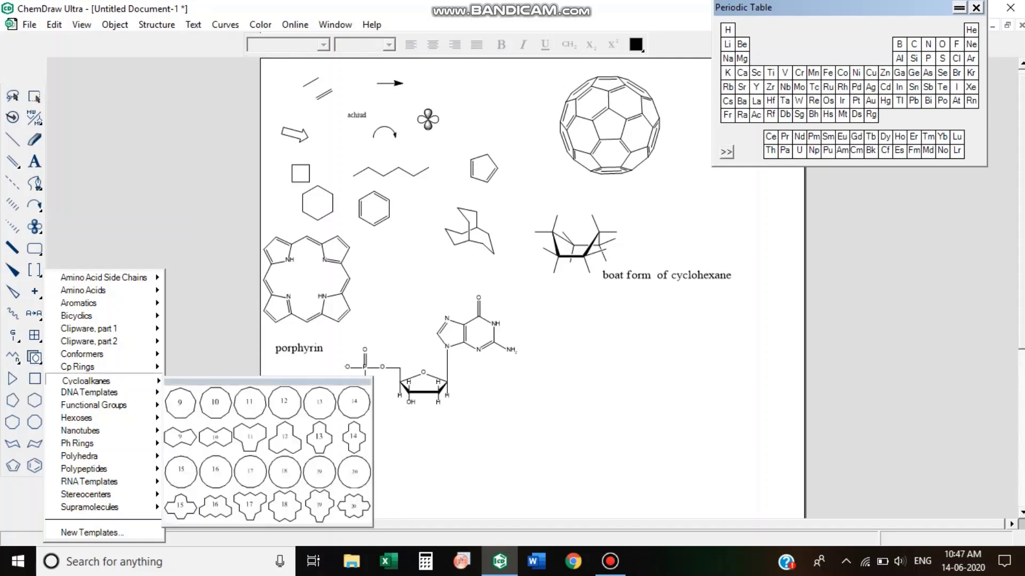
{"action": "mouse_move", "coordinate": [78, 420]}
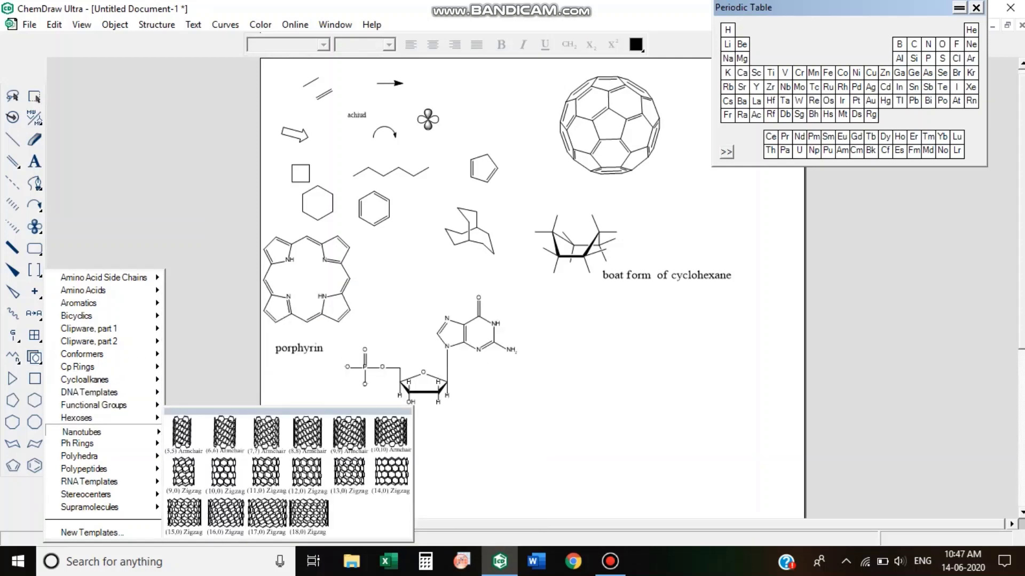
{"action": "left_click", "coordinate": [350, 435]}
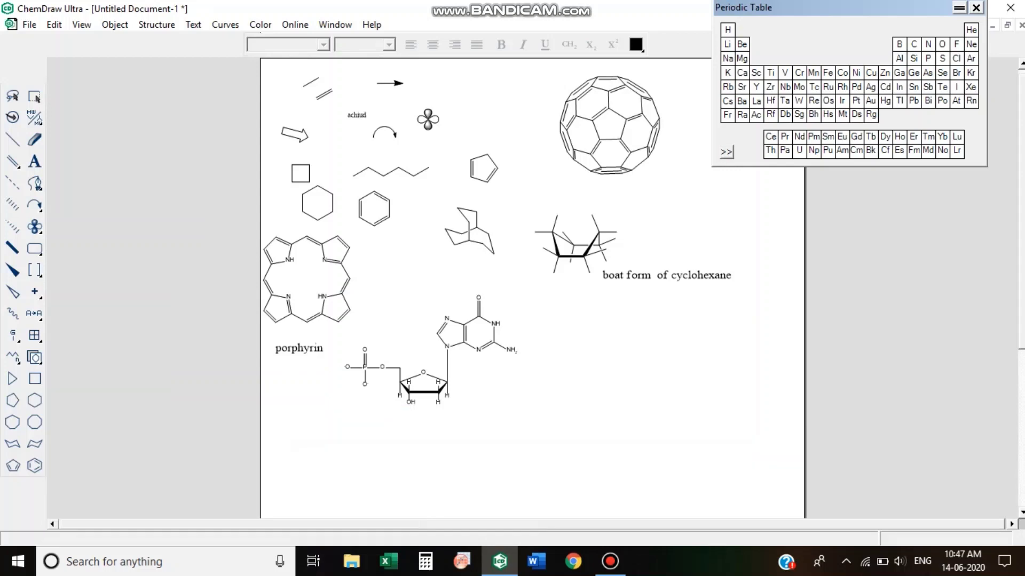
{"action": "left_click", "coordinate": [636, 361]}
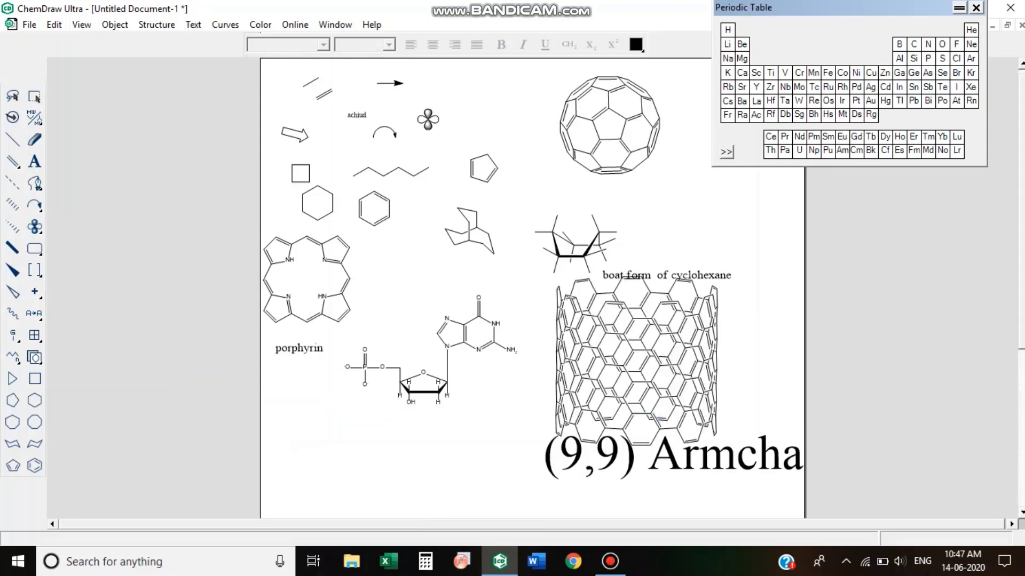
{"action": "left_click", "coordinate": [35, 97]}
{"action": "left_click_drag", "start_coordinate": [636, 361], "coordinate": [606, 396]}
{"action": "scroll", "coordinate": [606, 396], "scroll_direction": "down", "scroll_amount": 3}
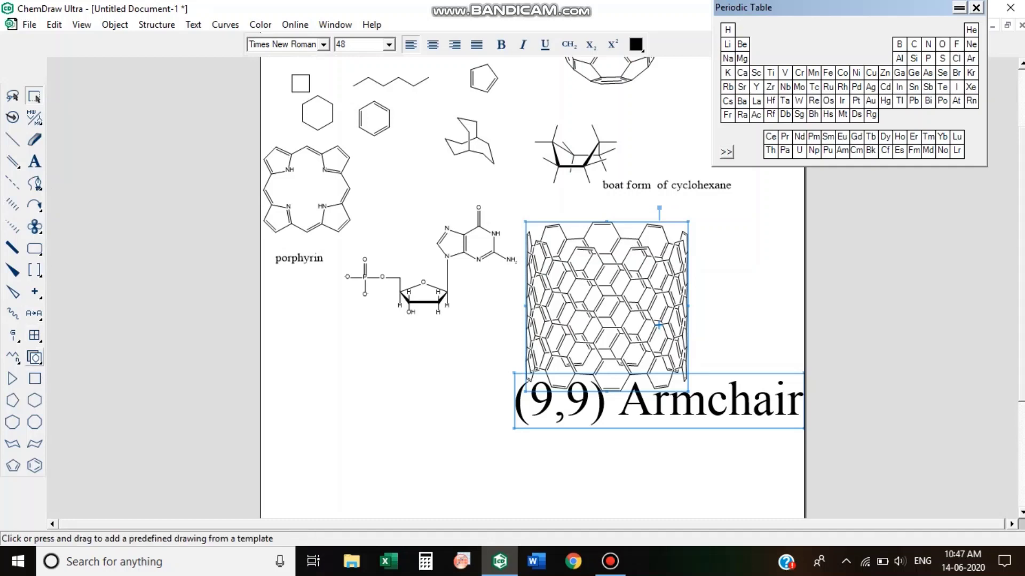
{"action": "left_click", "coordinate": [34, 357]}
{"action": "mouse_move", "coordinate": [104, 393]}
{"action": "left_click", "coordinate": [238, 392]}
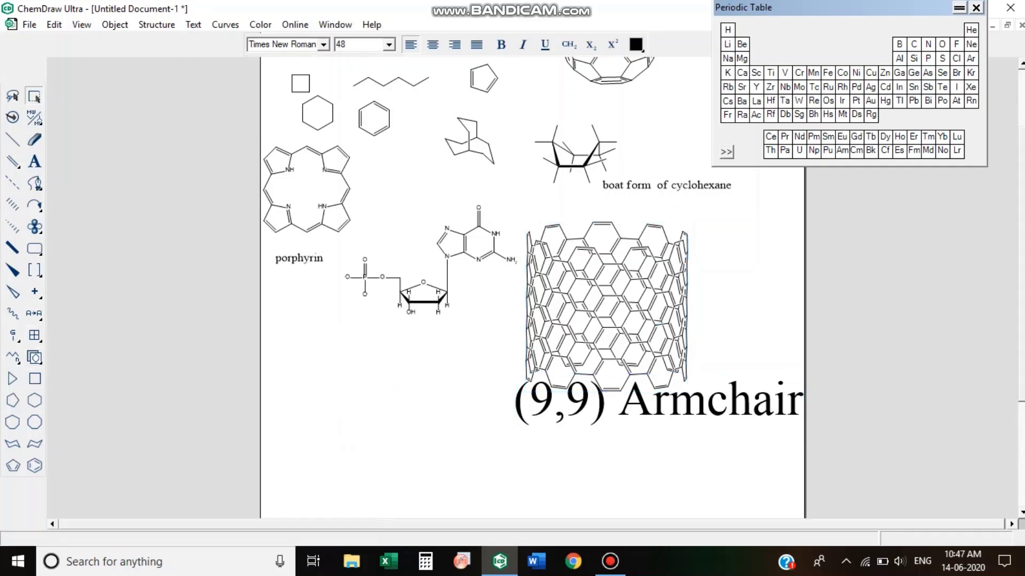
- Insert the icosahedron template below the guanine nucleotide and enlarge it to more than twice its size
{"action": "left_click_drag", "start_coordinate": [35, 358], "coordinate": [295, 471]}
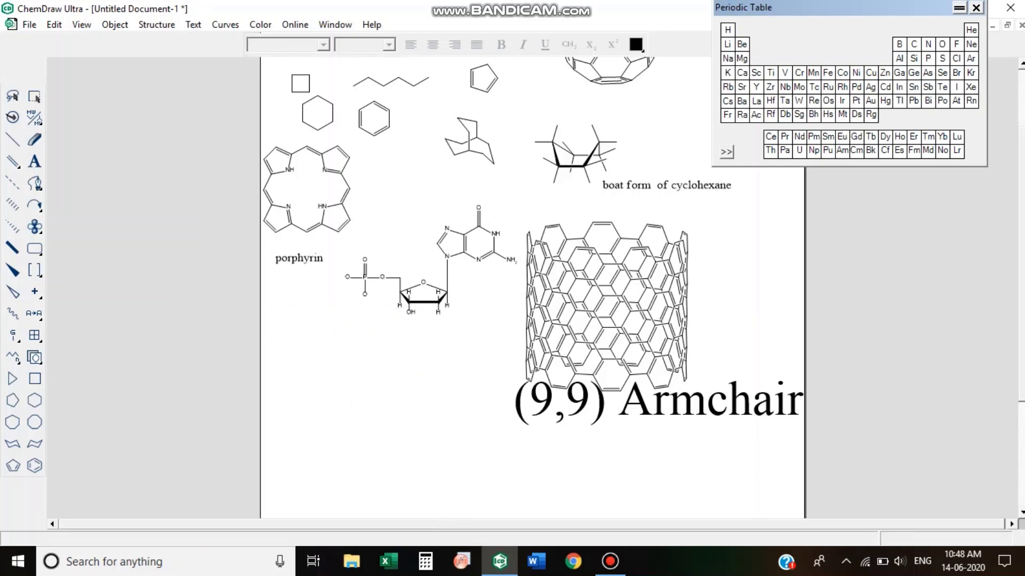
{"action": "left_click", "coordinate": [346, 373]}
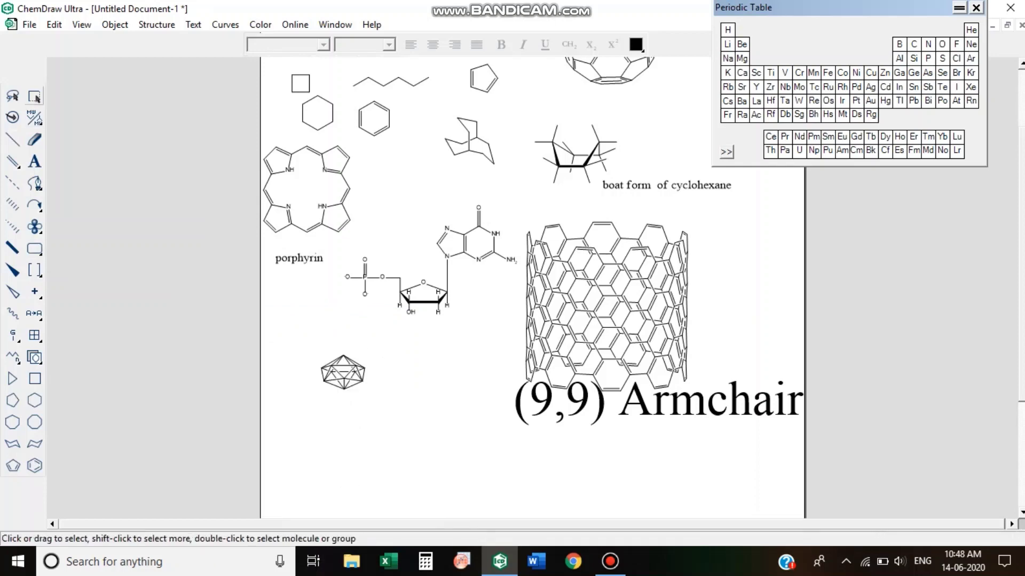
{"action": "left_click", "coordinate": [34, 96]}
{"action": "left_click_drag", "start_coordinate": [365, 390], "coordinate": [442, 451]}
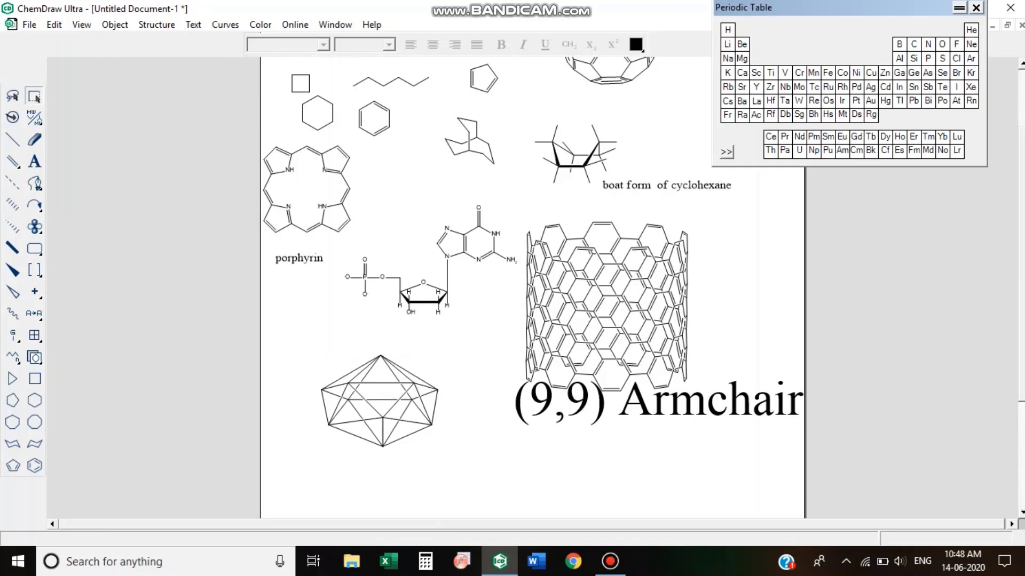
- Insert the cyclodextrin template with eight sugar units below the icosahedron and move it right so it lies fully on the page
{"action": "scroll", "coordinate": [534, 289], "scroll_direction": "down", "scroll_amount": 5}
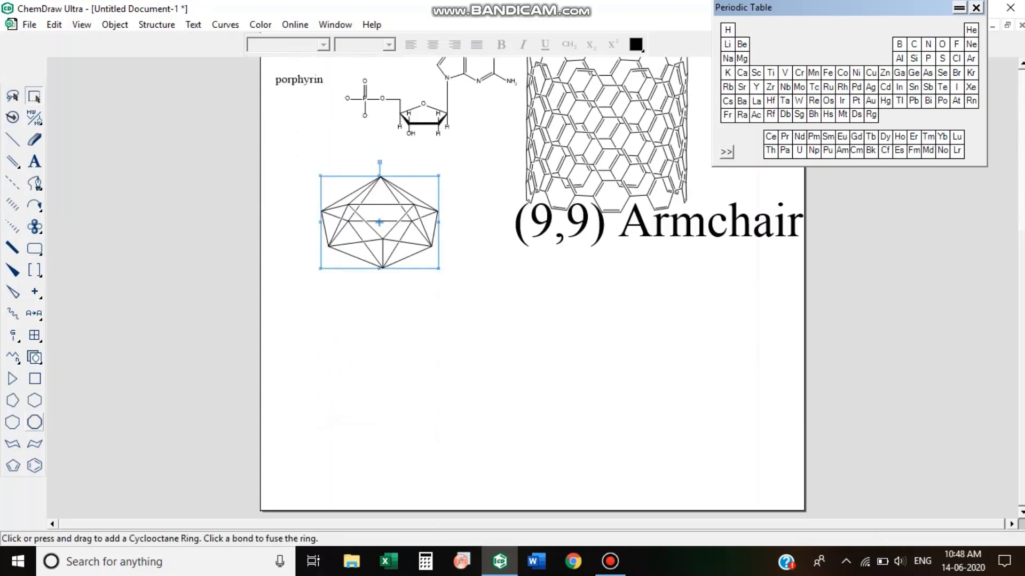
{"action": "left_click", "coordinate": [34, 357]}
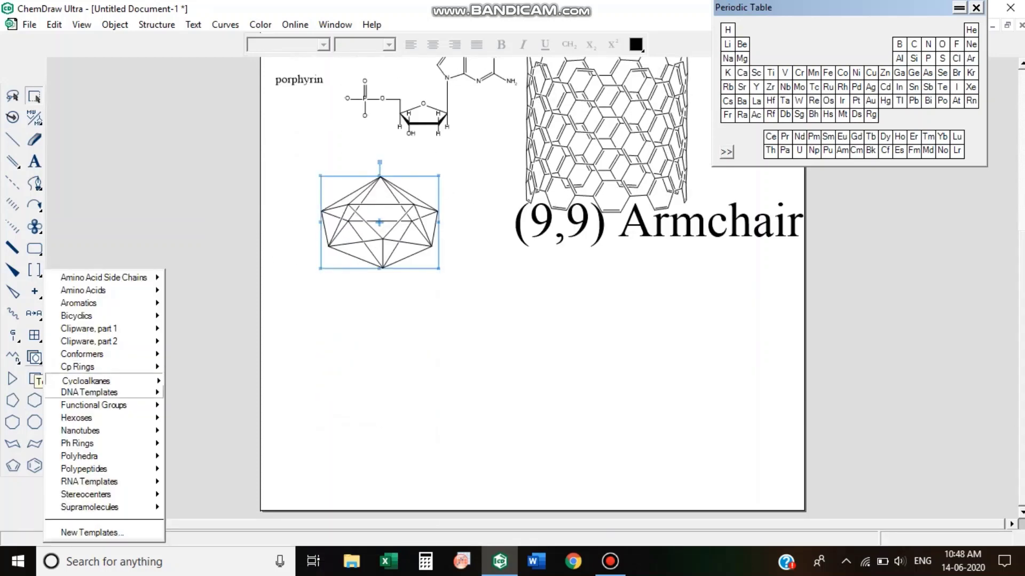
{"action": "mouse_move", "coordinate": [87, 495]}
{"action": "left_click_drag", "start_coordinate": [88, 496], "coordinate": [277, 426]}
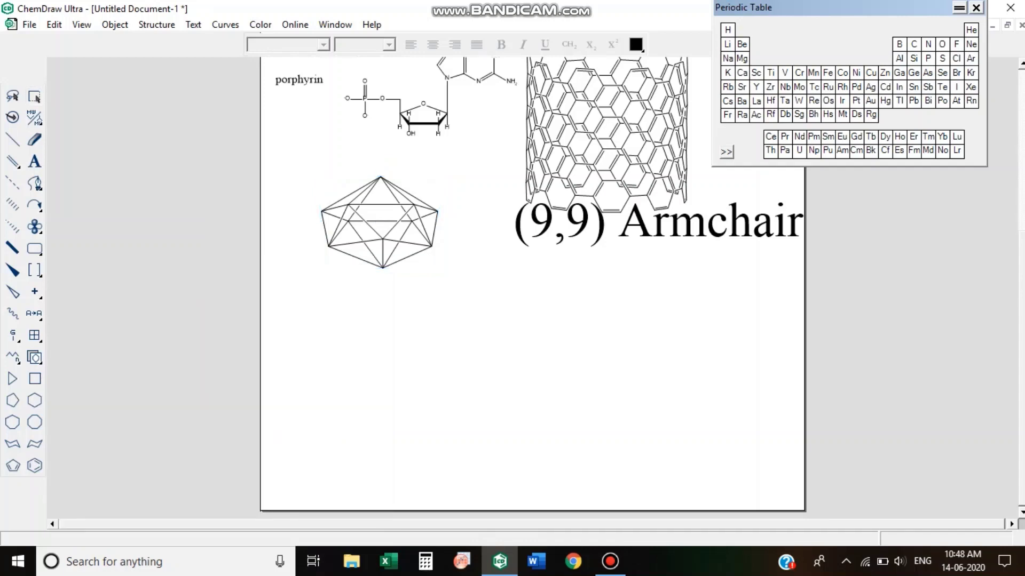
{"action": "left_click", "coordinate": [344, 382]}
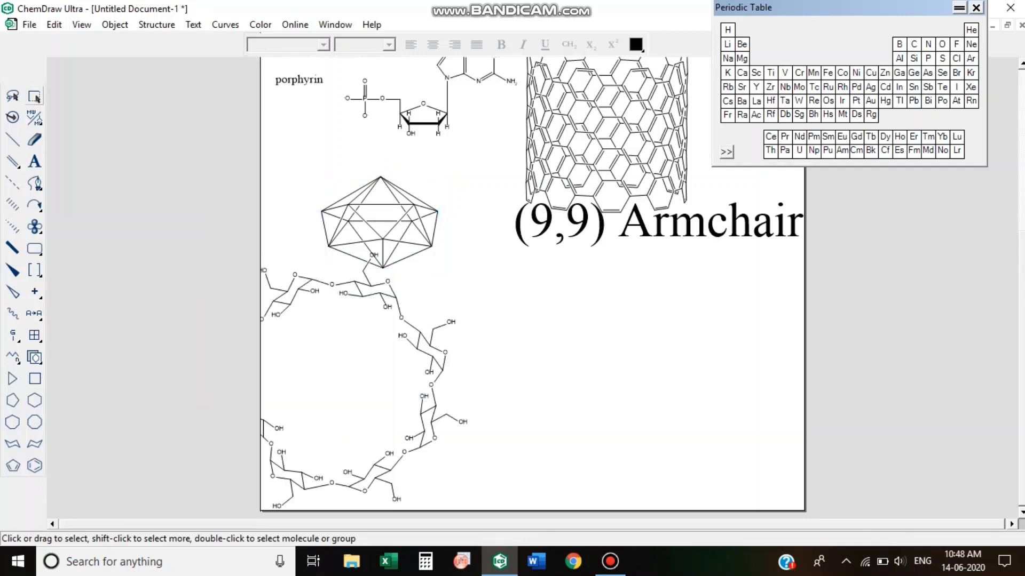
{"action": "left_click", "coordinate": [34, 96]}
{"action": "left_click_drag", "start_coordinate": [334, 381], "coordinate": [398, 382]}
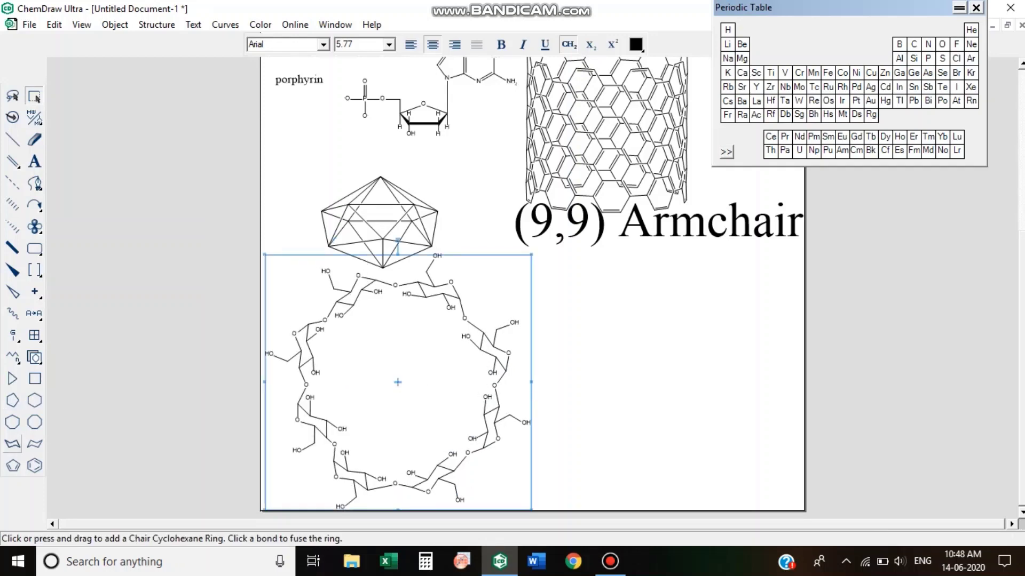
- Insert the tris-bipyridine metal complex from the Supramolecules templates to the right of the cyclodextrin and enlarge it
{"action": "left_click", "coordinate": [34, 357]}
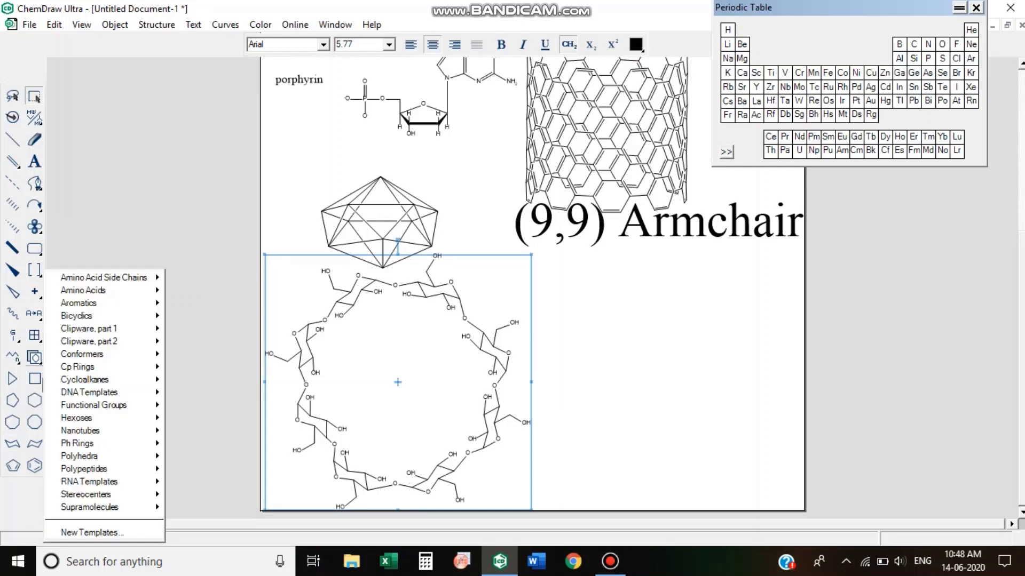
{"action": "mouse_move", "coordinate": [90, 509]}
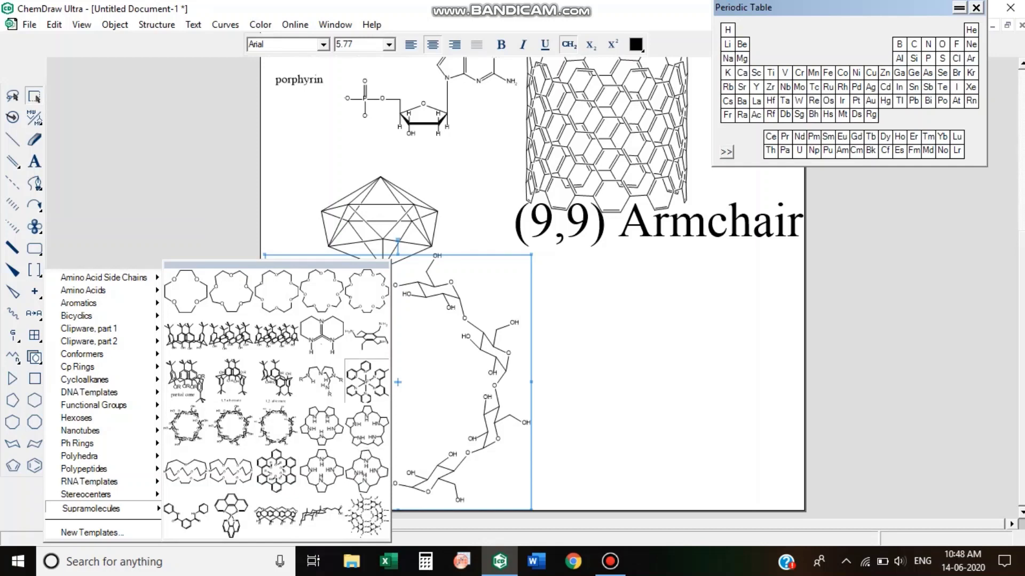
{"action": "left_click", "coordinate": [366, 381]}
{"action": "left_click", "coordinate": [655, 379]}
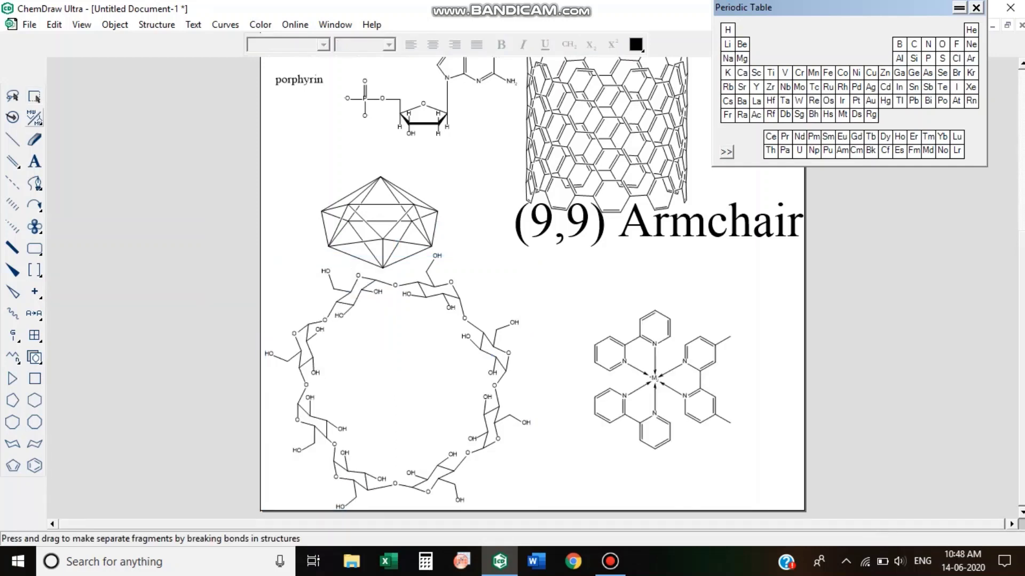
{"action": "left_click", "coordinate": [662, 379], "text": "ctrl"}
{"action": "left_click_drag", "start_coordinate": [730, 310], "coordinate": [773, 266]}
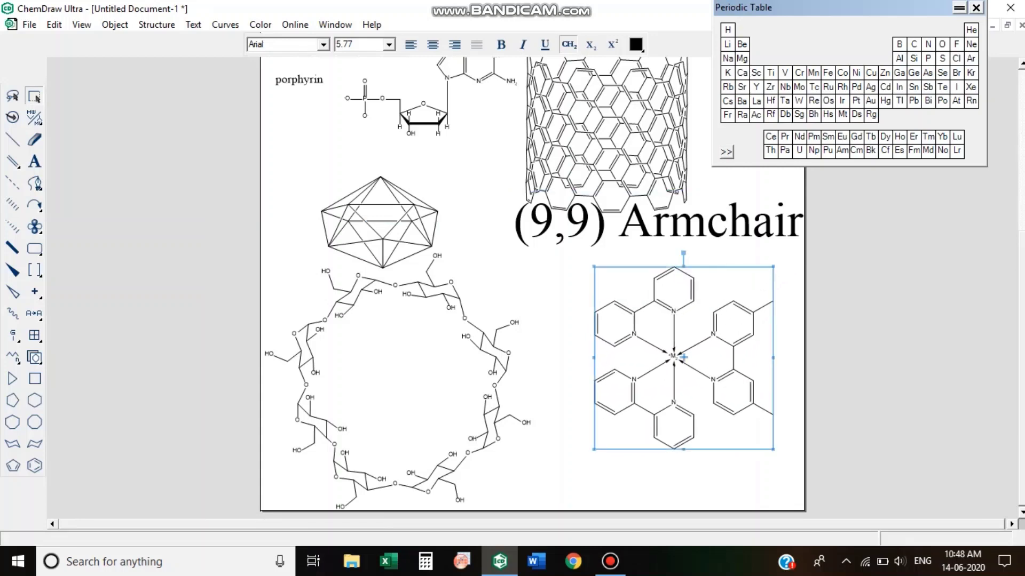
- Replace the central metal placeholder of the bipyridine complex with zinc (Zn)
{"action": "left_click", "coordinate": [884, 73]}
{"action": "left_click", "coordinate": [674, 356]}
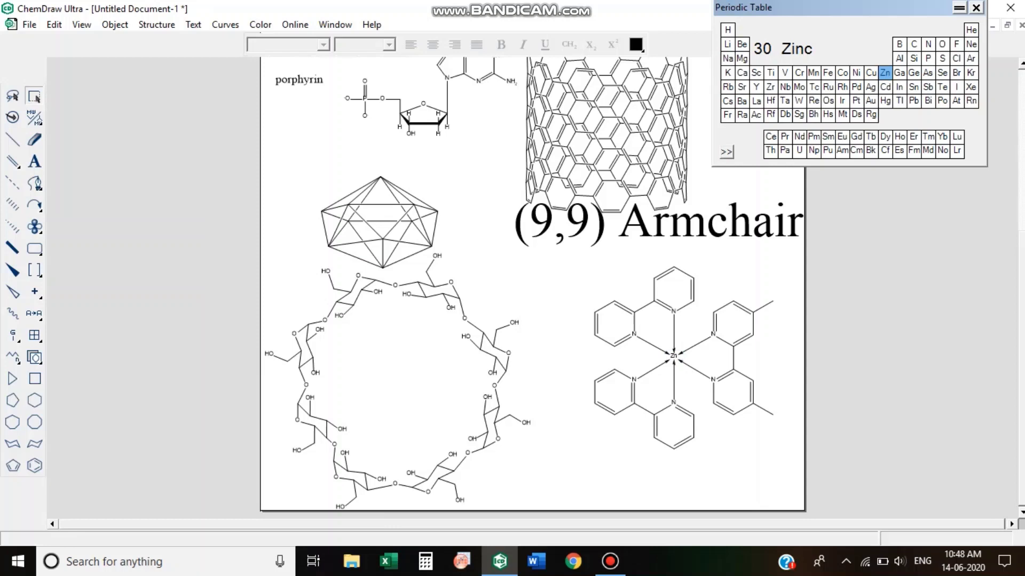
- Delete every object on the page
{"action": "scroll", "coordinate": [532, 288], "scroll_direction": "up", "scroll_amount": 5}
{"action": "scroll", "coordinate": [532, 288], "scroll_direction": "up", "scroll_amount": 4}
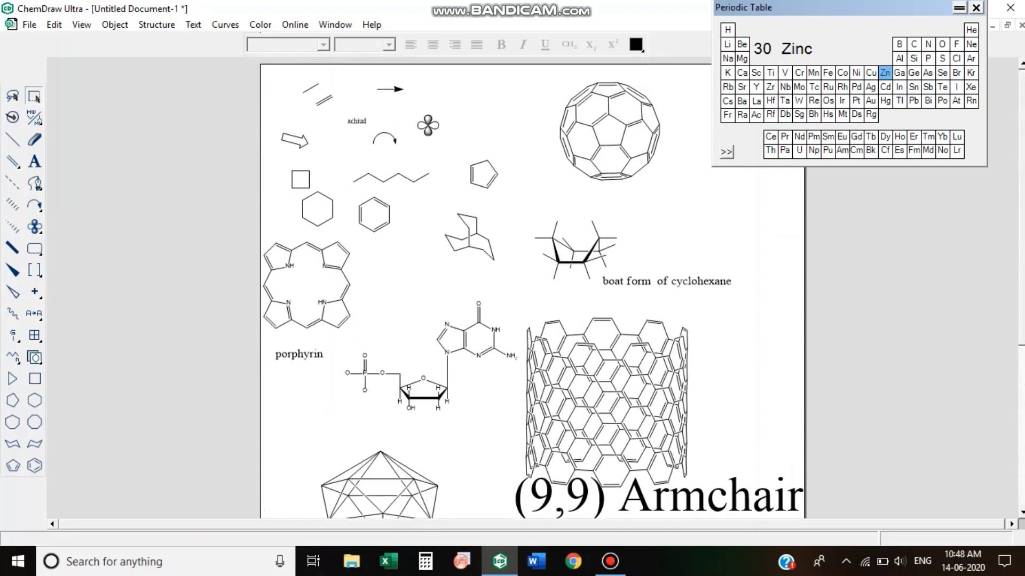
{"action": "key", "text": "ctrl+a"}
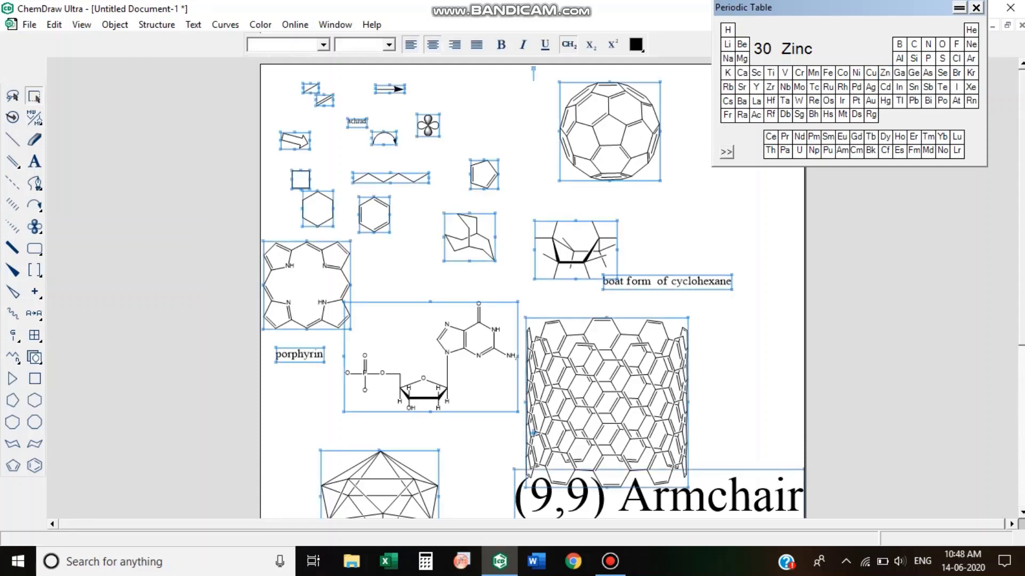
{"action": "key", "text": "Delete"}
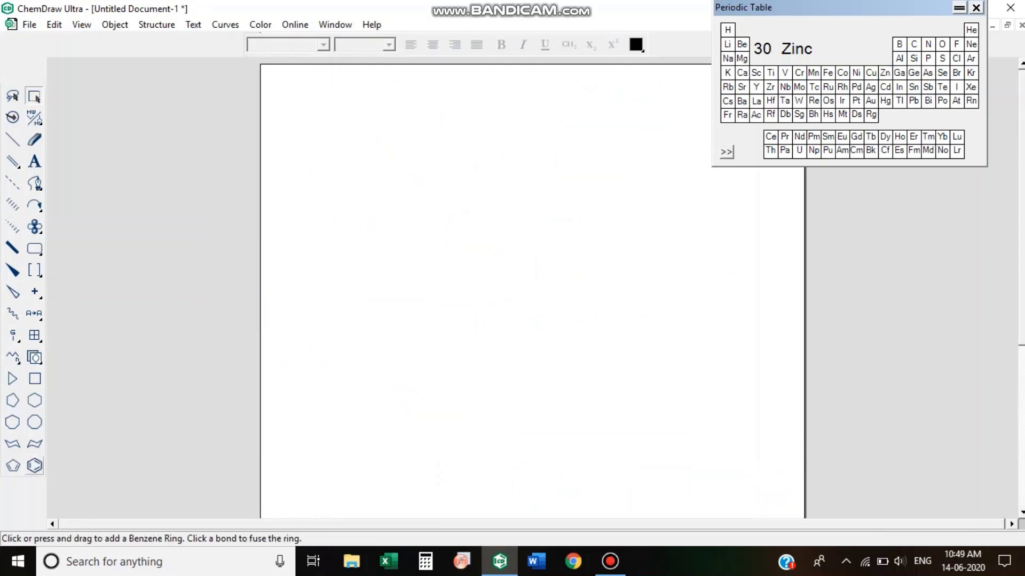
- Draw a benzene ring in the upper part of the page at about twice its default size, scaling the document's drawing and text settings to match
{"action": "left_click", "coordinate": [34, 465]}
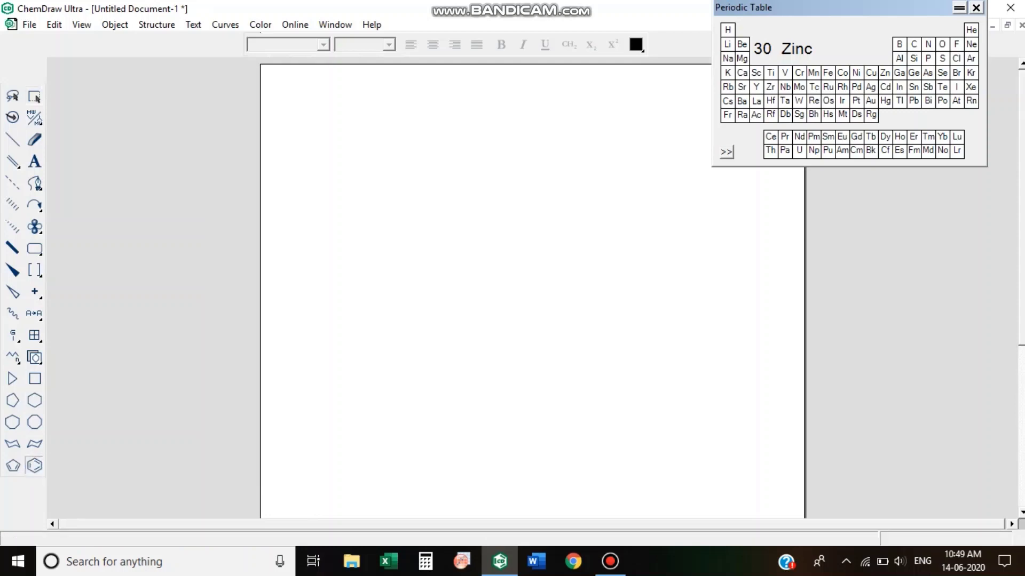
{"action": "left_click", "coordinate": [439, 179]}
{"action": "left_click", "coordinate": [34, 96]}
{"action": "mouse_move", "coordinate": [455, 198]}
{"action": "left_mouse_down"}
{"action": "mouse_move", "coordinate": [510, 256]}
{"action": "mouse_move", "coordinate": [485, 230]}
{"action": "left_mouse_up"}
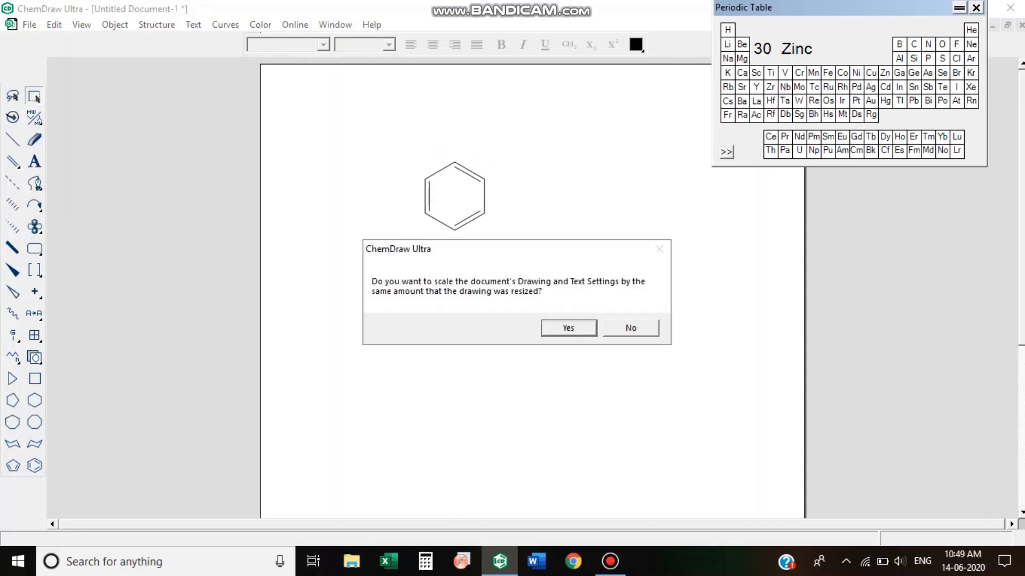
{"action": "left_click", "coordinate": [569, 328]}
{"action": "left_click_drag", "start_coordinate": [455, 196], "coordinate": [417, 171]}
{"action": "left_click", "coordinate": [416, 172]}
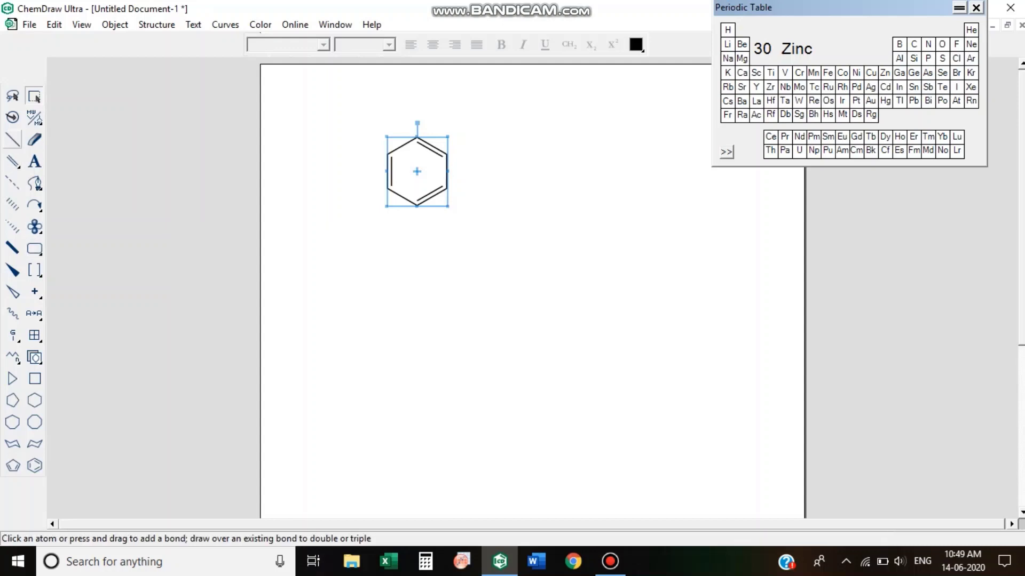
- Attach a four-bond zigzag chain to the benzene ring's upper-right atom and a three-bond chain to its lower-right atom
{"action": "left_click", "coordinate": [11, 139]}
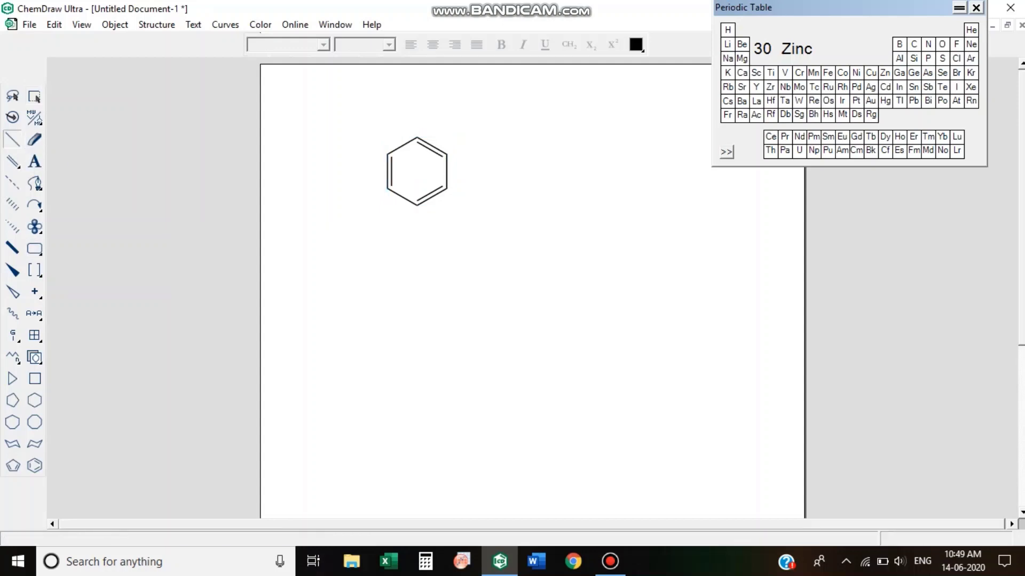
{"action": "left_click", "coordinate": [448, 154]}
{"action": "left_click", "coordinate": [476, 137]}
{"action": "left_click", "coordinate": [506, 155]}
{"action": "left_click", "coordinate": [535, 137]}
{"action": "left_click", "coordinate": [447, 188]}
{"action": "left_click", "coordinate": [476, 205]}
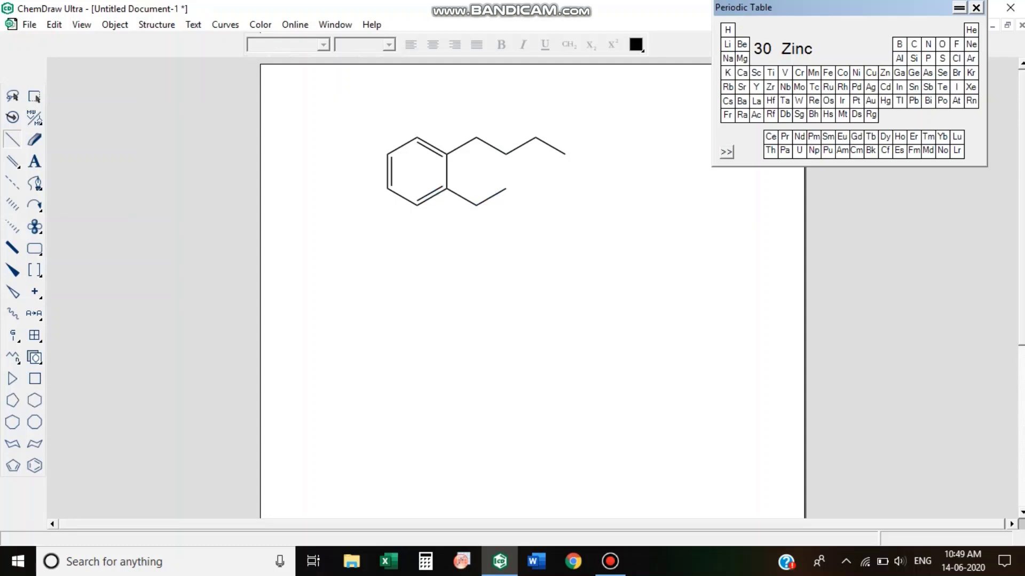
{"action": "left_click", "coordinate": [506, 187]}
- End the four-bond chain with nitrogen (NH2) and the three-bond chain with oxygen (OH)
{"action": "left_click", "coordinate": [928, 44]}
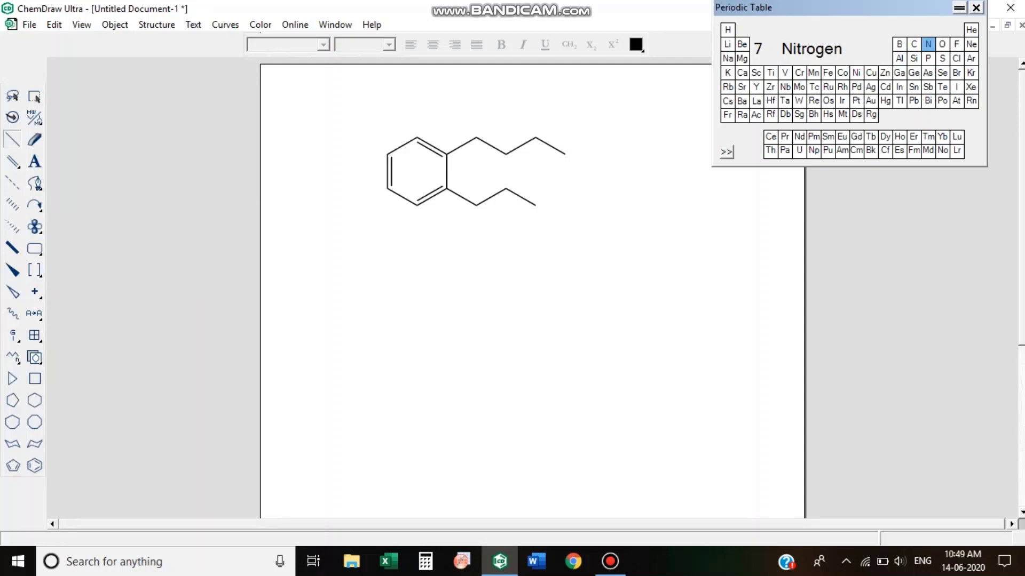
{"action": "left_click", "coordinate": [565, 155]}
{"action": "left_click", "coordinate": [942, 44]}
{"action": "left_click", "coordinate": [536, 205]}
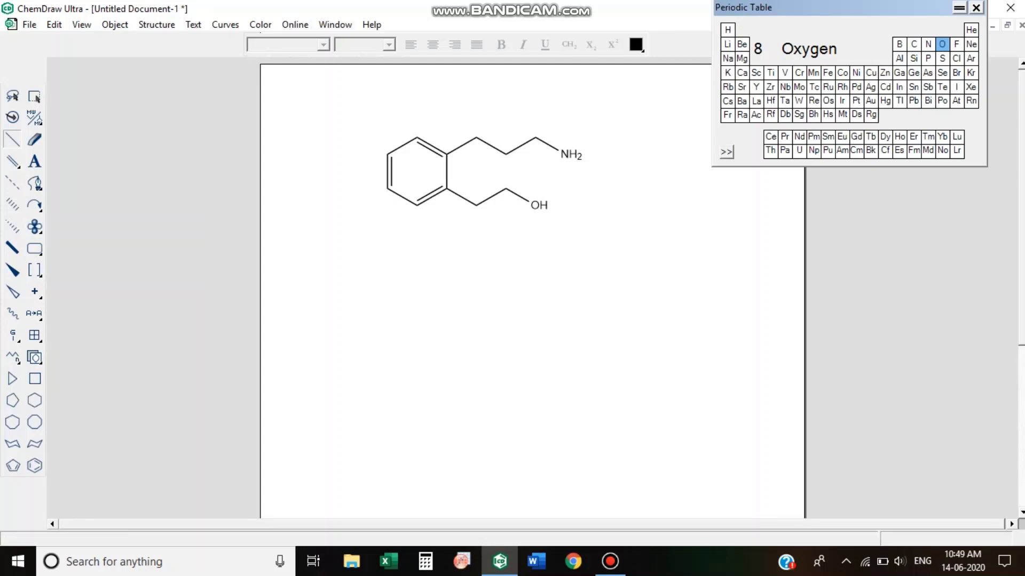
- Add a hashed wedged bond to the ring's upper-left atom and place chlorine at its end
{"action": "left_click", "coordinate": [12, 227]}
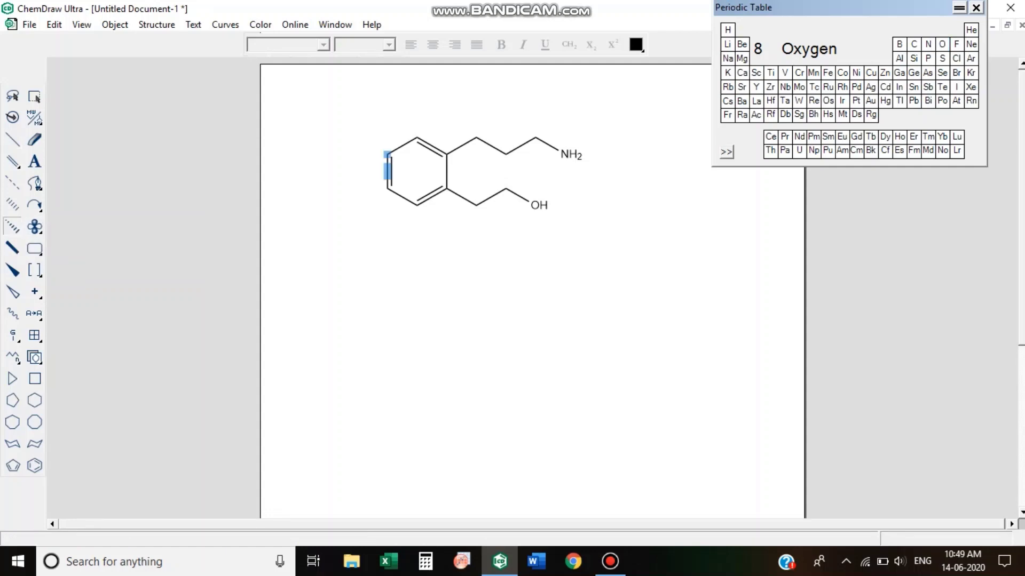
{"action": "left_click", "coordinate": [387, 153]}
{"action": "left_click", "coordinate": [956, 58]}
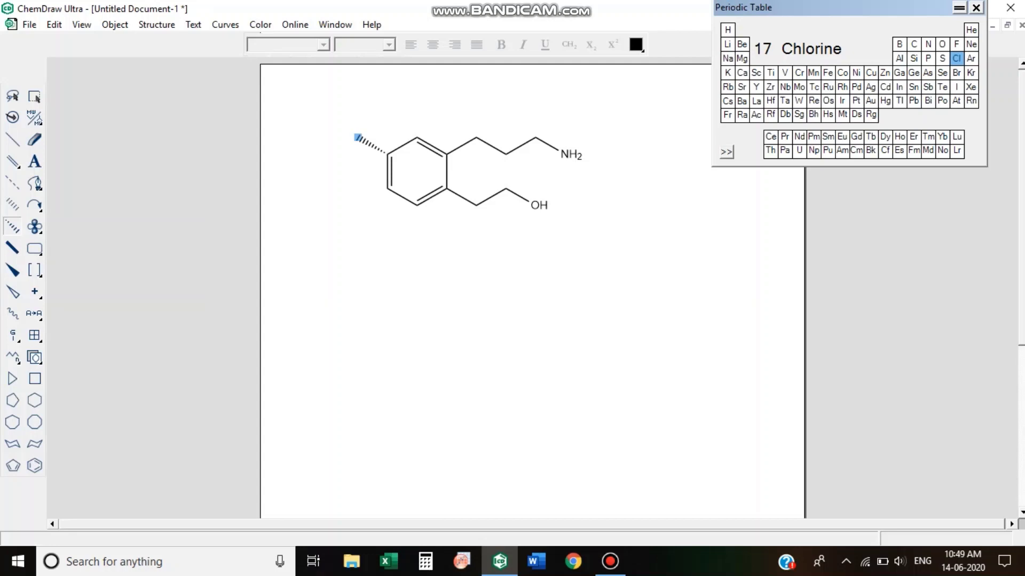
{"action": "left_click", "coordinate": [357, 137]}
- Select the whole molecule and run Clean Up Structure on it twice
{"action": "key", "text": "ctrl+a"}
{"action": "left_click_drag", "start_coordinate": [338, 120], "coordinate": [631, 227]}
{"action": "key", "text": "ctrl+a"}
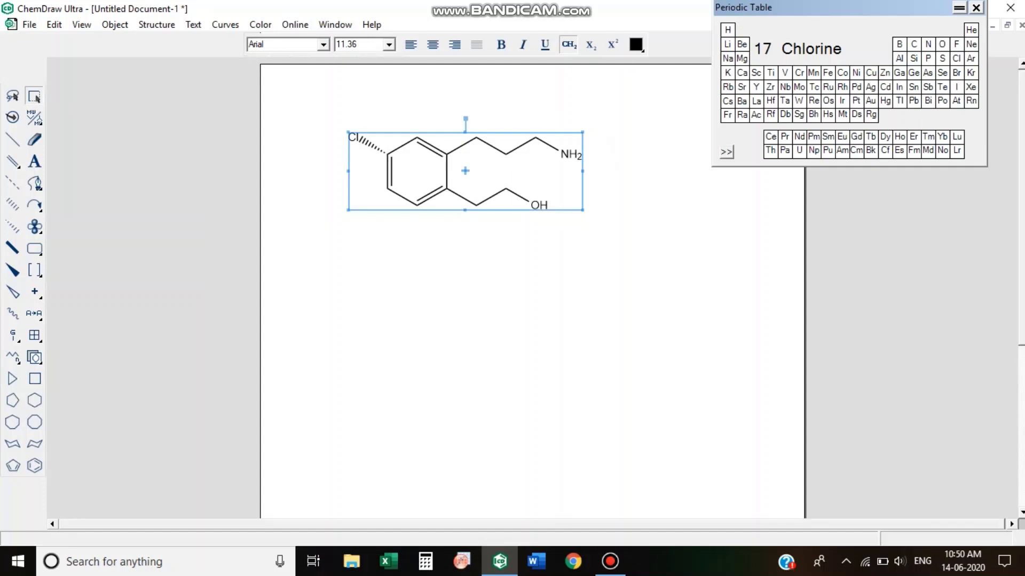
{"action": "left_click", "coordinate": [157, 25]}
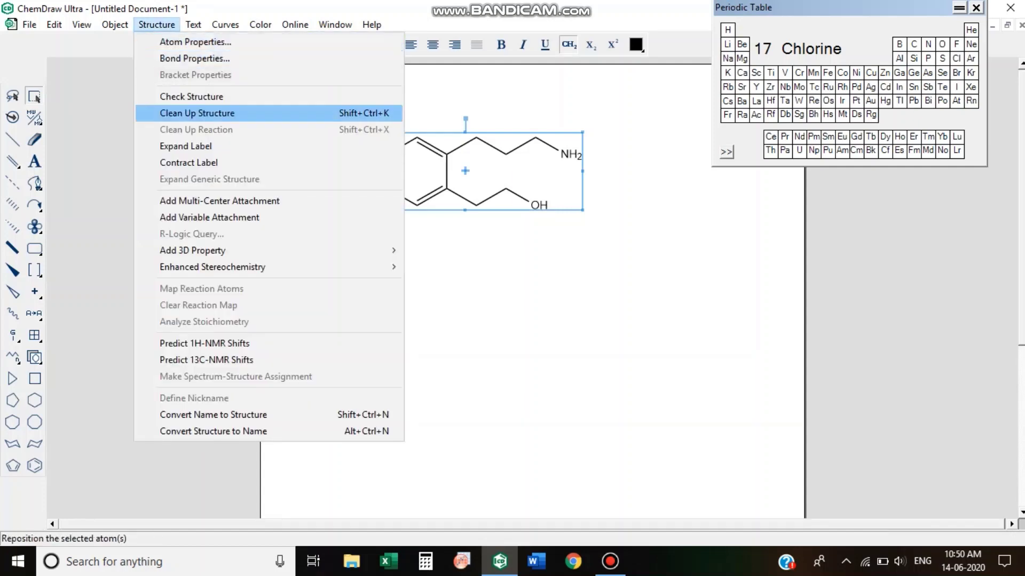
{"action": "left_click", "coordinate": [197, 113]}
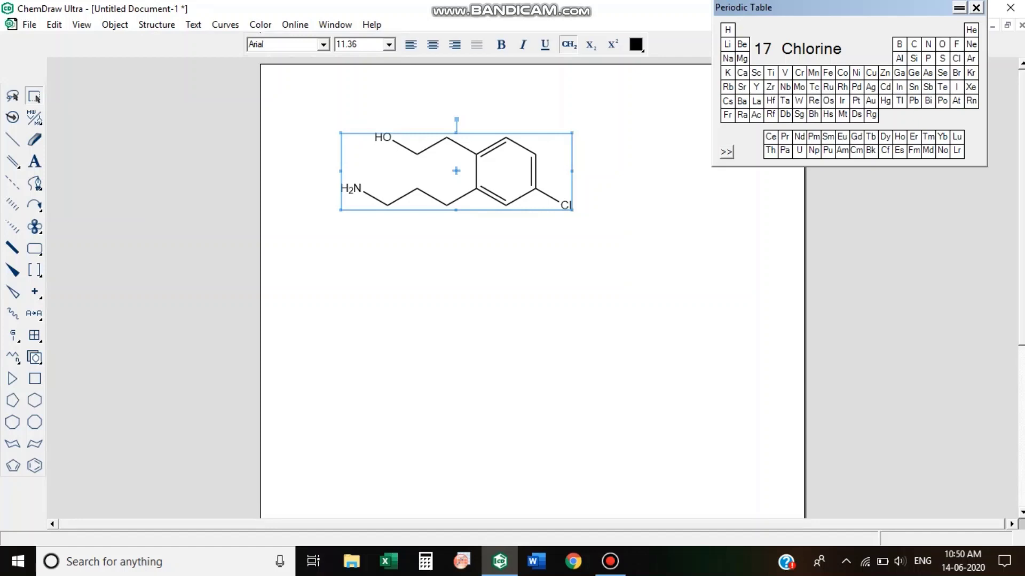
{"action": "left_click", "coordinate": [156, 24]}
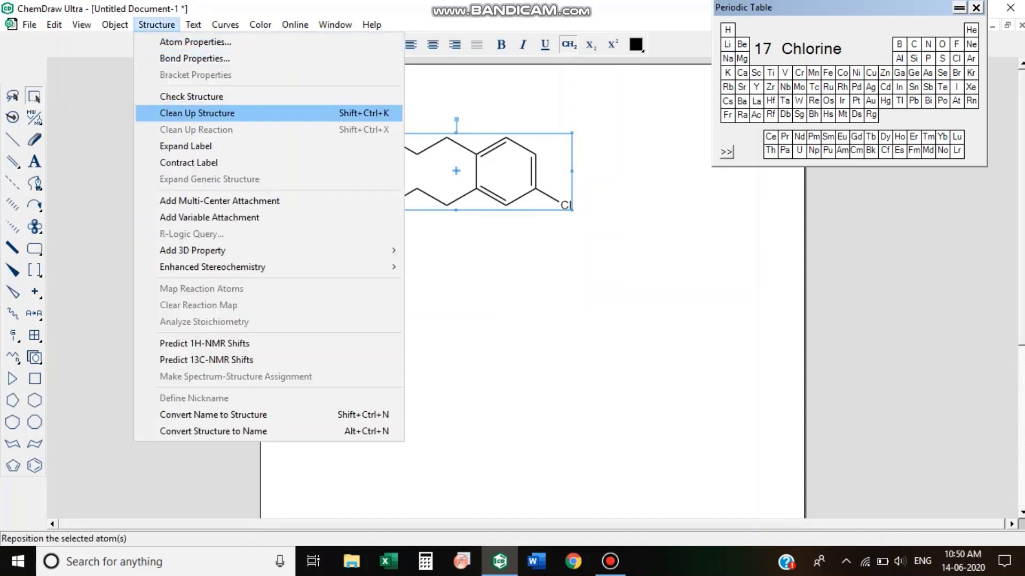
{"action": "left_click", "coordinate": [196, 113]}
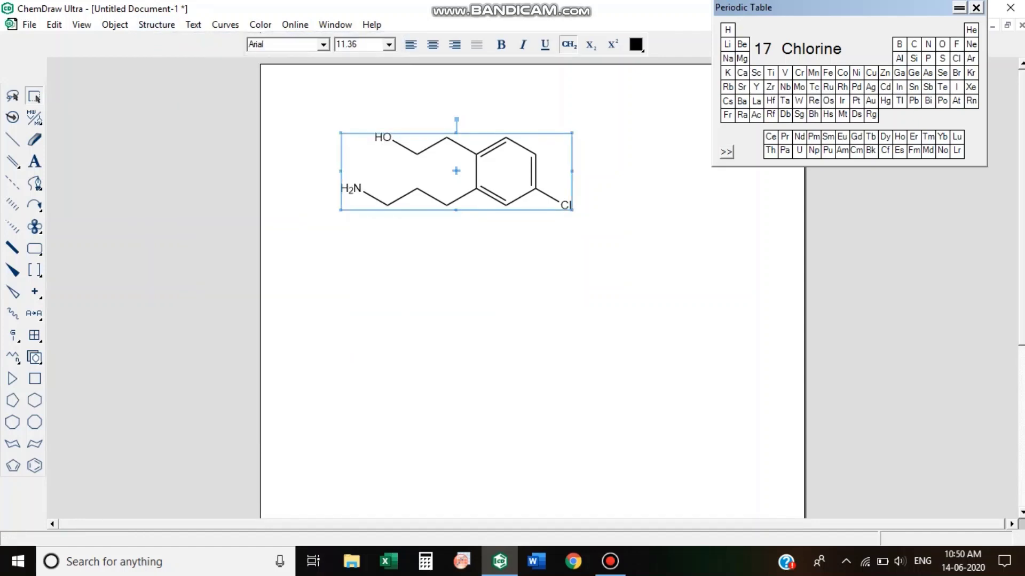
- Make the molecule's atom labels bold, including in the document's text settings, and generate its chemical name from the structure
{"action": "left_click", "coordinate": [501, 44]}
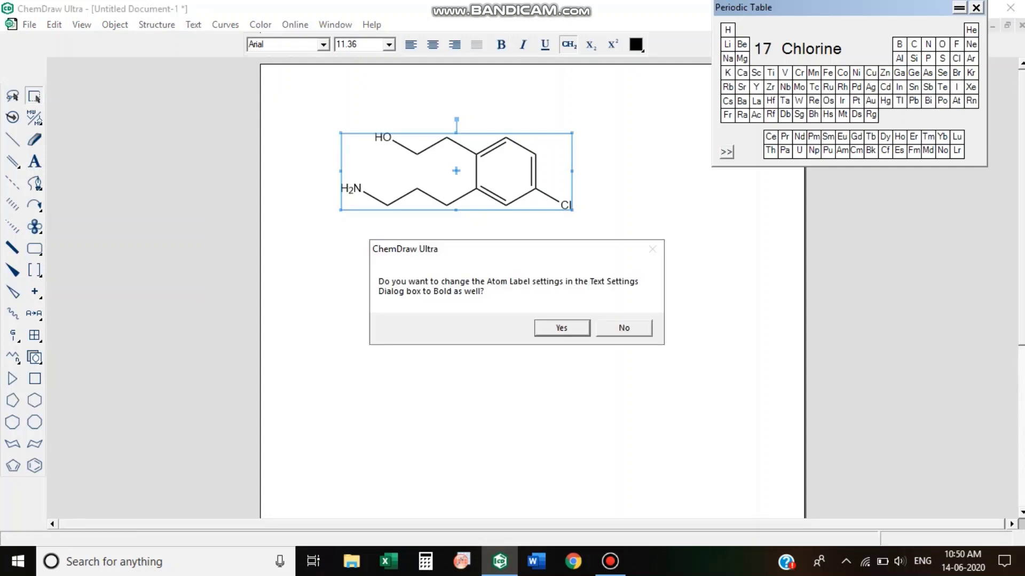
{"action": "key", "text": "Return"}
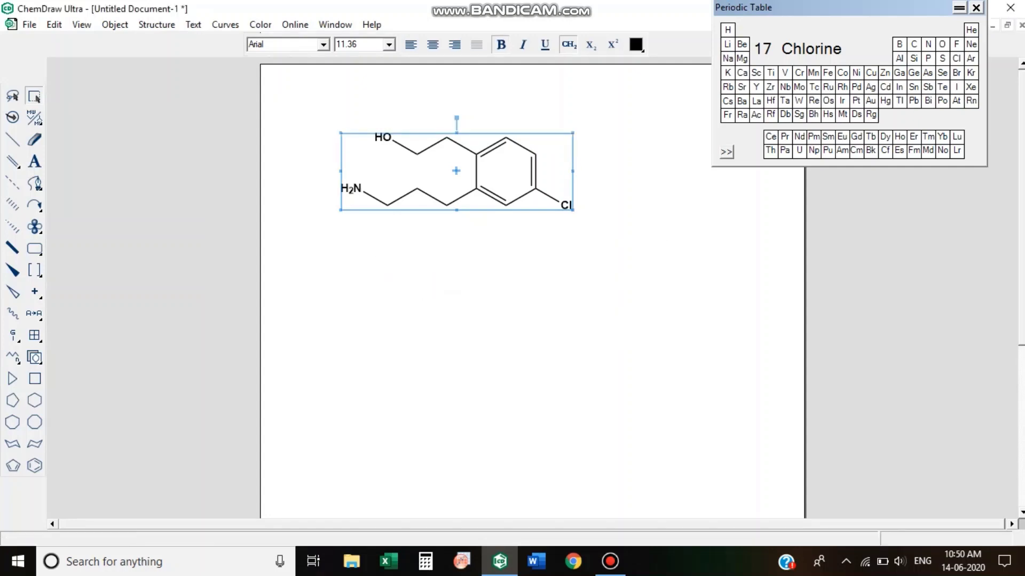
{"action": "left_click", "coordinate": [156, 24]}
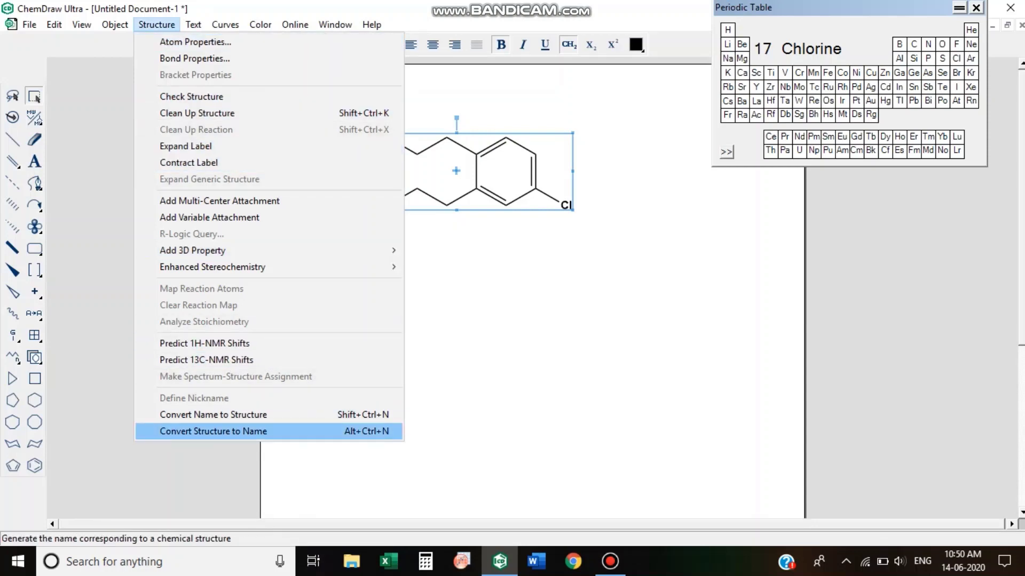
{"action": "left_click", "coordinate": [213, 431]}
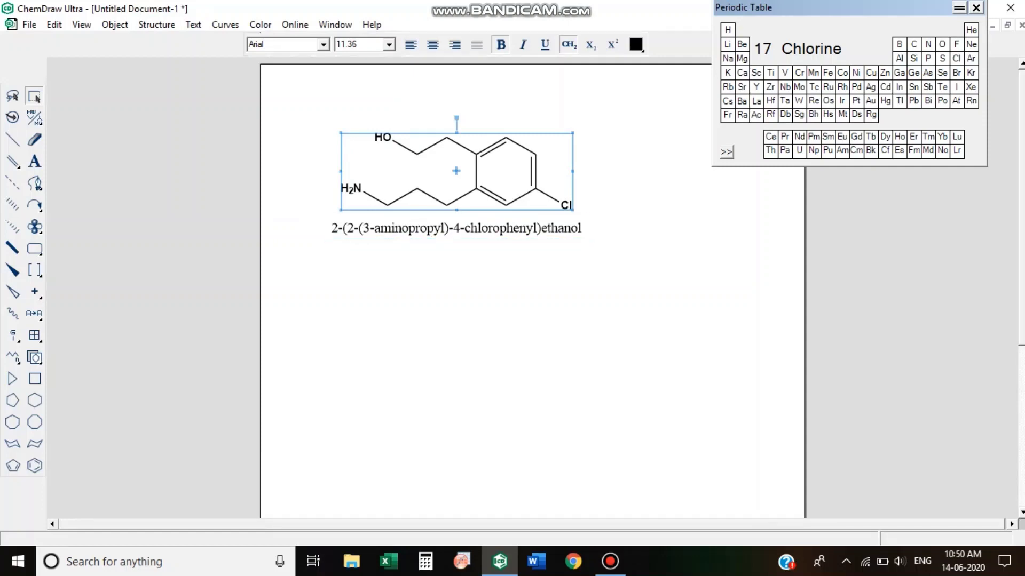
{"action": "key", "text": "Escape"}
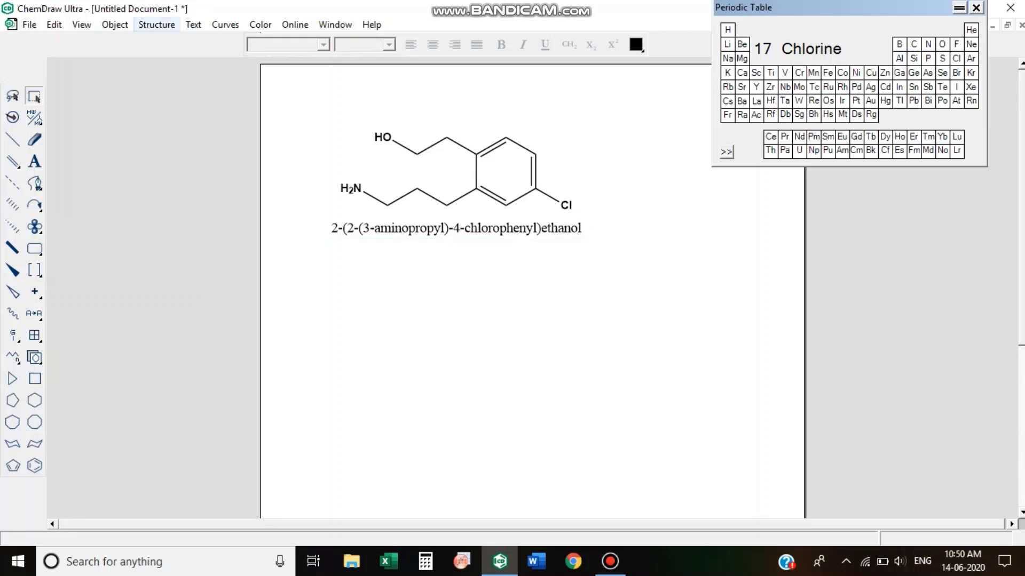
- Insert the structure named PARACETAMOL with its name pasted below, and move both to the lower right of the chlorophenyl compound
{"action": "left_click", "coordinate": [156, 25]}
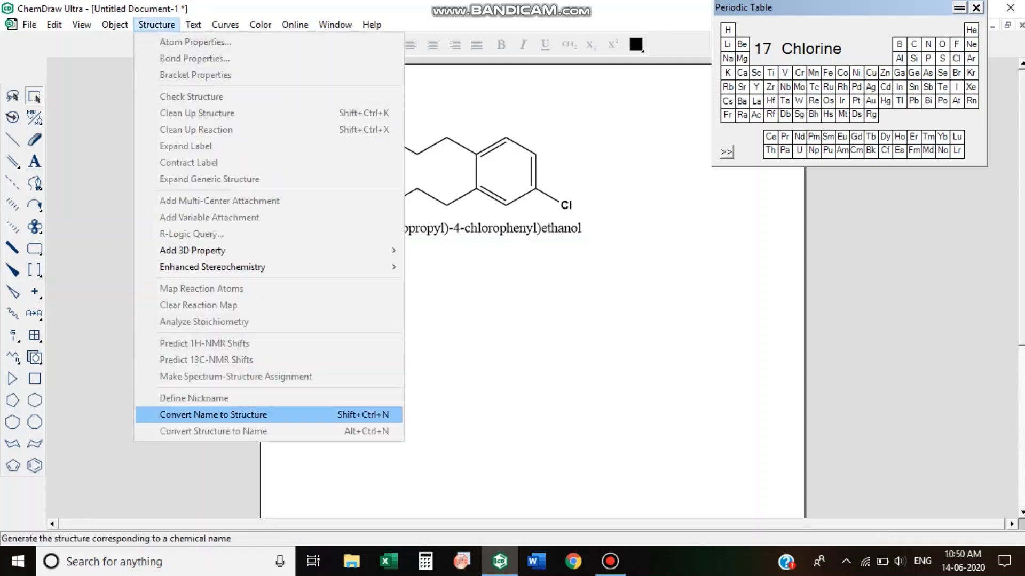
{"action": "key", "text": "Return"}
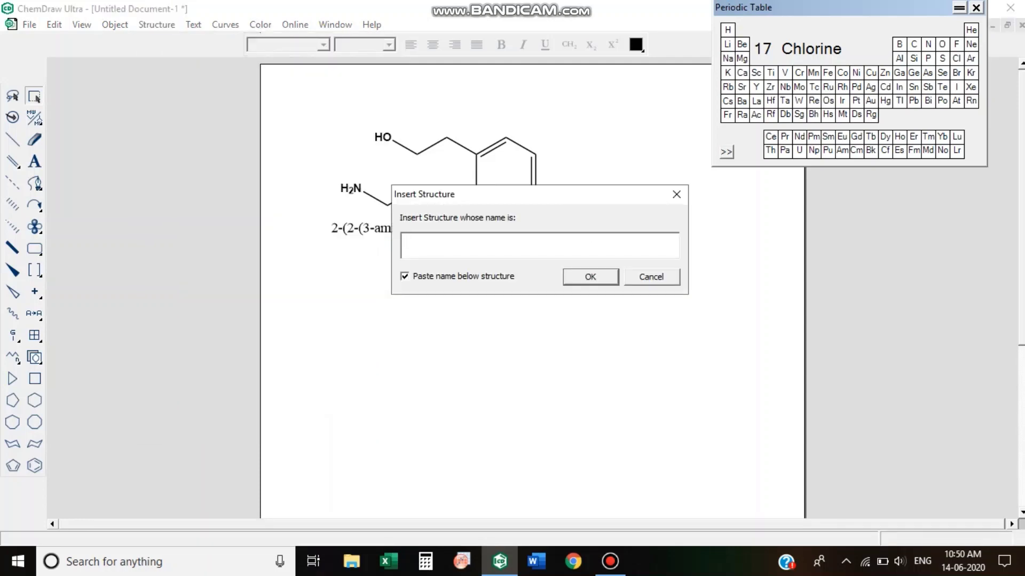
{"action": "type", "text": "PARACETAMOL"}
{"action": "key", "text": "Return"}
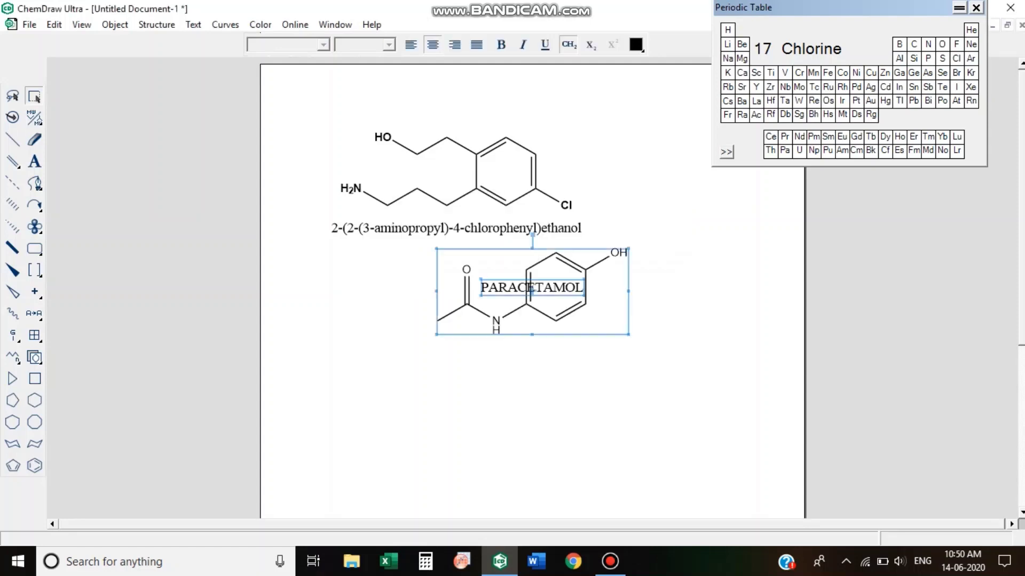
{"action": "left_click_drag", "start_coordinate": [555, 288], "coordinate": [697, 246]}
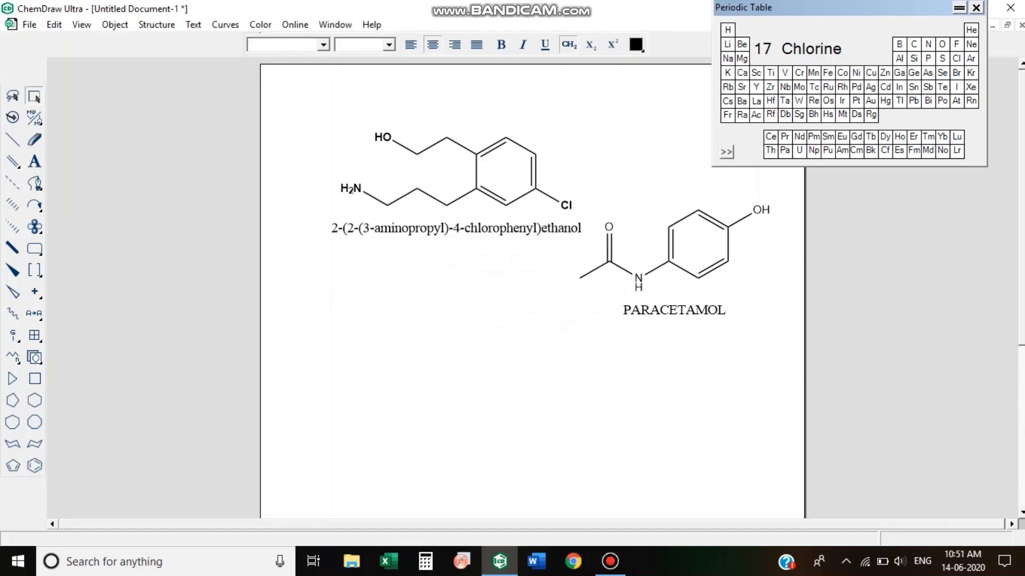
{"action": "left_click", "coordinate": [675, 260]}
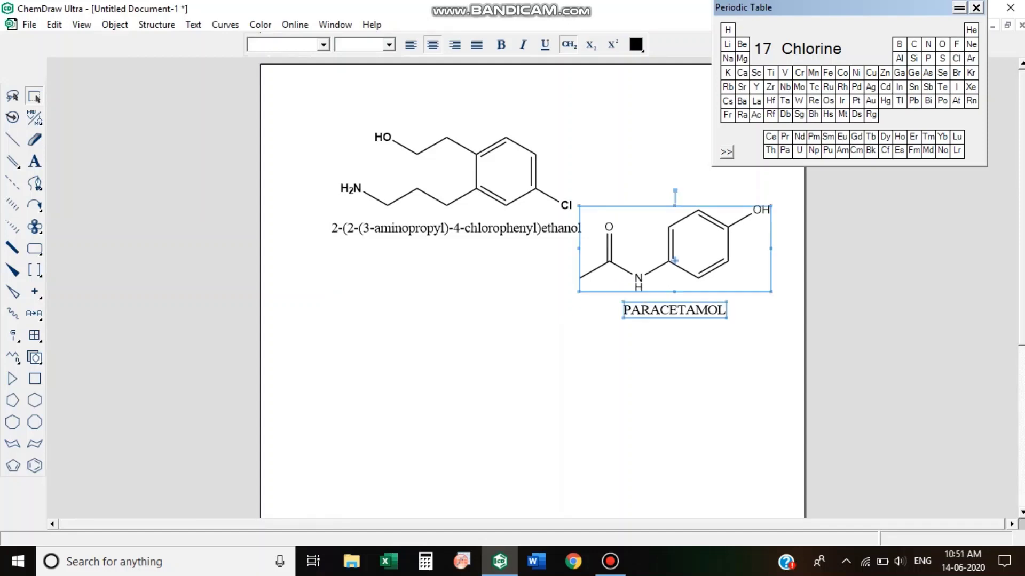
{"action": "key", "text": "Escape"}
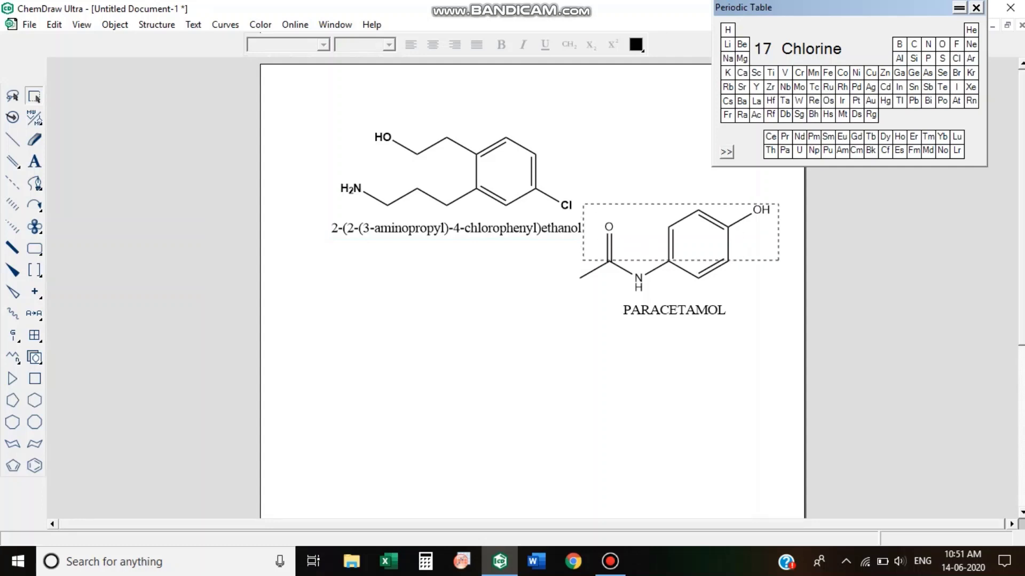
{"action": "left_click", "coordinate": [675, 260]}
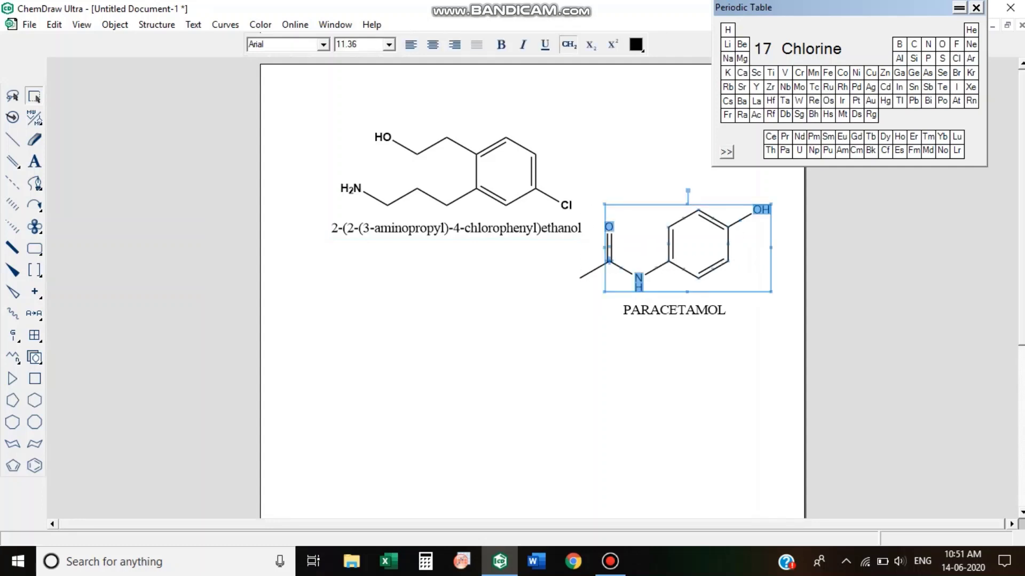
- Select the paracetamol structure without its name and show the Analysis window for it, placed clear of the drawing
{"action": "left_click", "coordinate": [13, 96]}
{"action": "double_click", "coordinate": [674, 247]}
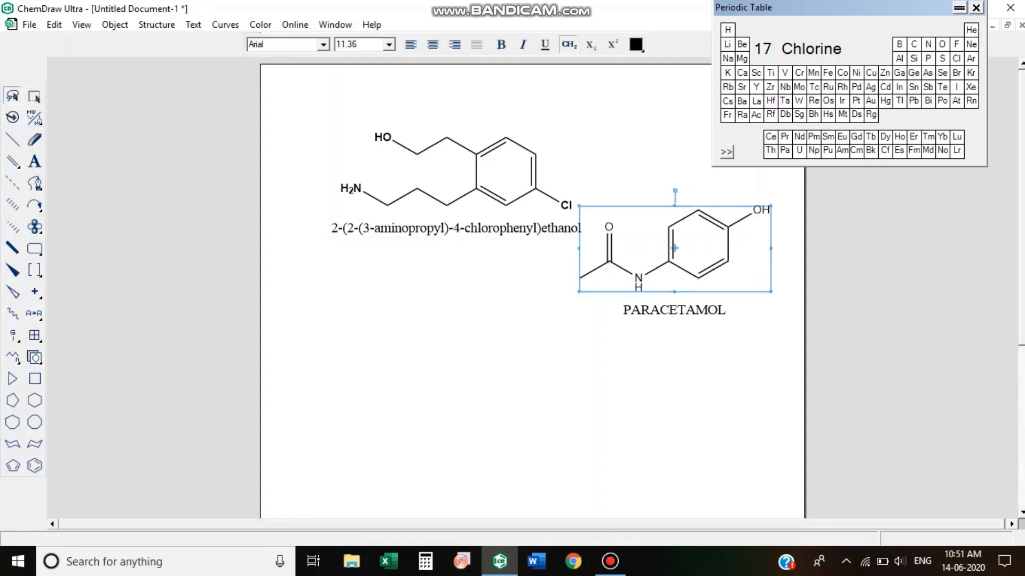
{"action": "mouse_move", "coordinate": [677, 178]}
{"action": "left_mouse_down"}
{"action": "mouse_move", "coordinate": [597, 212]}
{"action": "mouse_move", "coordinate": [568, 296]}
{"action": "mouse_move", "coordinate": [738, 288]}
{"action": "mouse_move", "coordinate": [796, 206]}
{"action": "mouse_move", "coordinate": [677, 180]}
{"action": "left_mouse_up"}
{"action": "left_click", "coordinate": [114, 25]}
{"action": "mouse_move", "coordinate": [82, 25]}
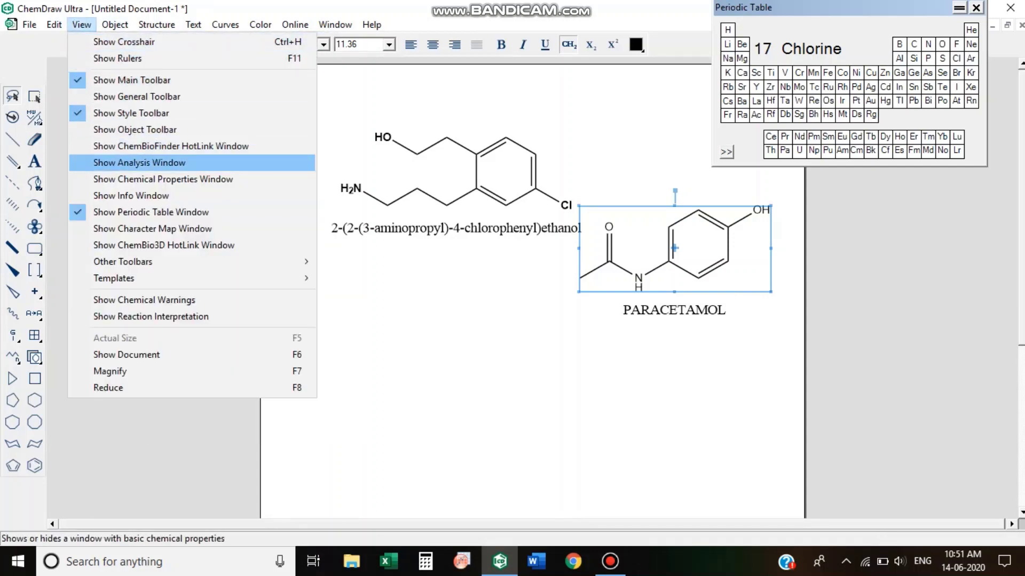
{"action": "left_click", "coordinate": [140, 163]}
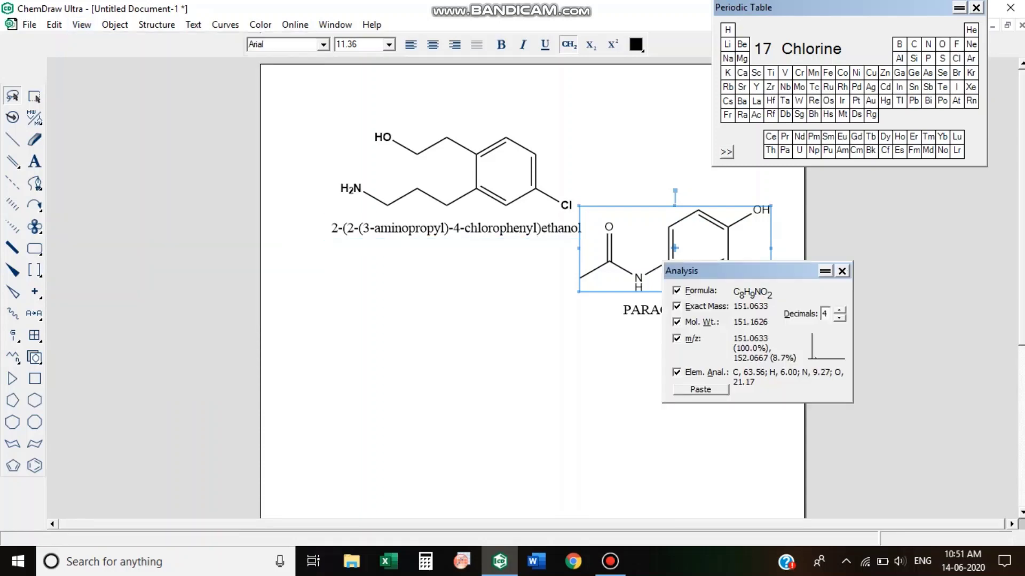
{"action": "left_click_drag", "start_coordinate": [693, 271], "coordinate": [823, 184]}
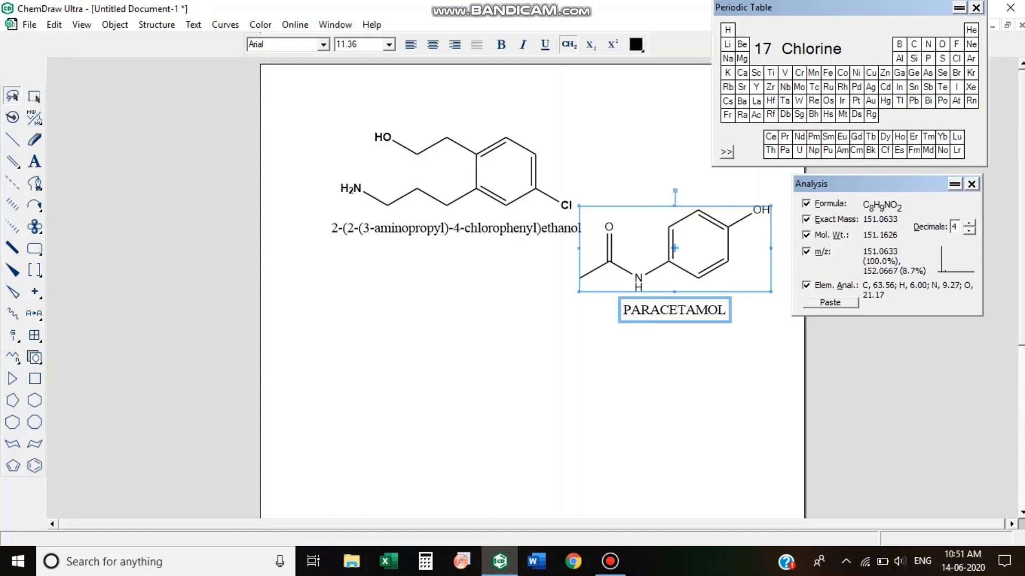
- Paste the paracetamol analysis data into the document and place it below the chlorophenyl compound's name
{"action": "left_click", "coordinate": [830, 303]}
{"action": "left_click_drag", "start_coordinate": [674, 235], "coordinate": [452, 310]}
{"action": "left_click", "coordinate": [452, 312]}
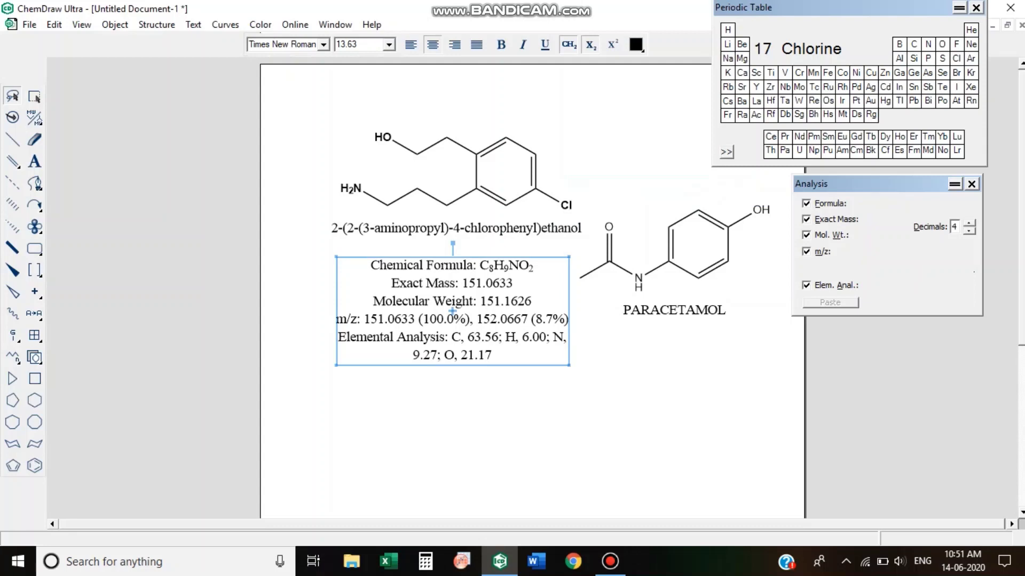
{"action": "key", "text": "Escape"}
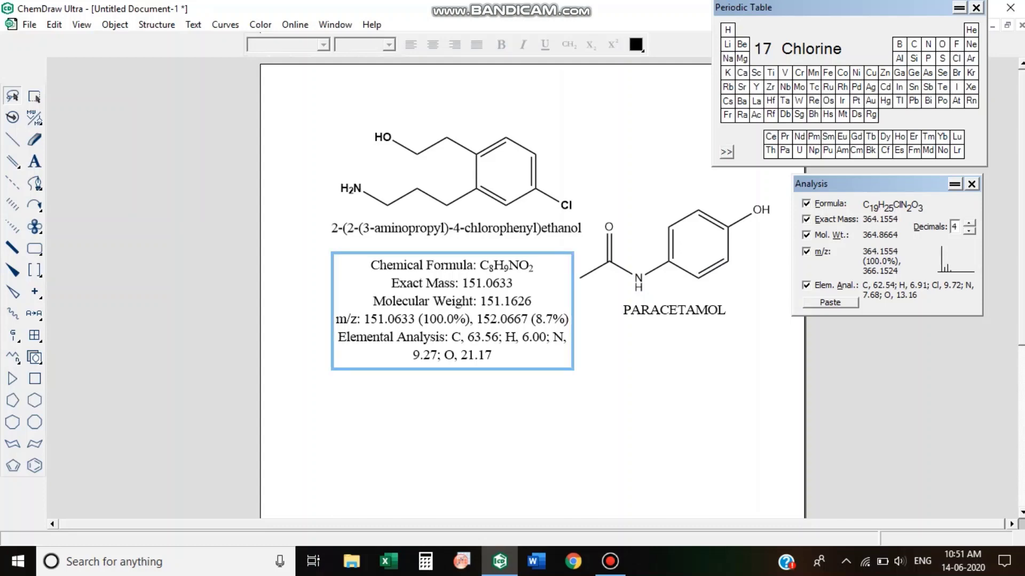
- Reselect the paracetamol structure, show its Chemical Properties window and paste all the properties into the document
{"action": "mouse_move", "coordinate": [649, 186]}
{"action": "left_mouse_down"}
{"action": "mouse_move", "coordinate": [609, 218]}
{"action": "mouse_move", "coordinate": [575, 271]}
{"action": "mouse_move", "coordinate": [597, 298]}
{"action": "mouse_move", "coordinate": [665, 295]}
{"action": "mouse_move", "coordinate": [781, 254]}
{"action": "mouse_move", "coordinate": [753, 183]}
{"action": "mouse_move", "coordinate": [640, 187]}
{"action": "left_mouse_up"}
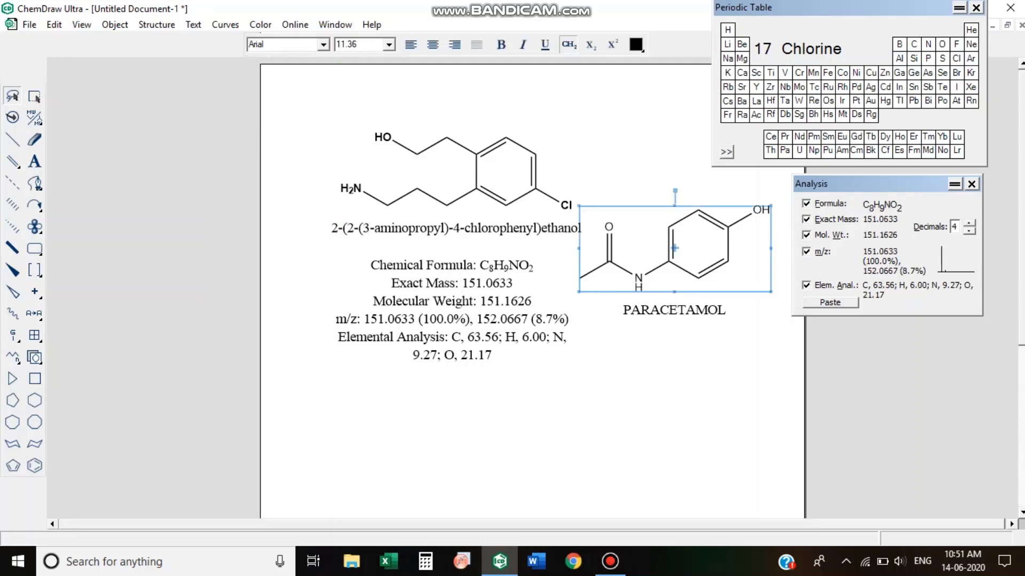
{"action": "left_click", "coordinate": [81, 24]}
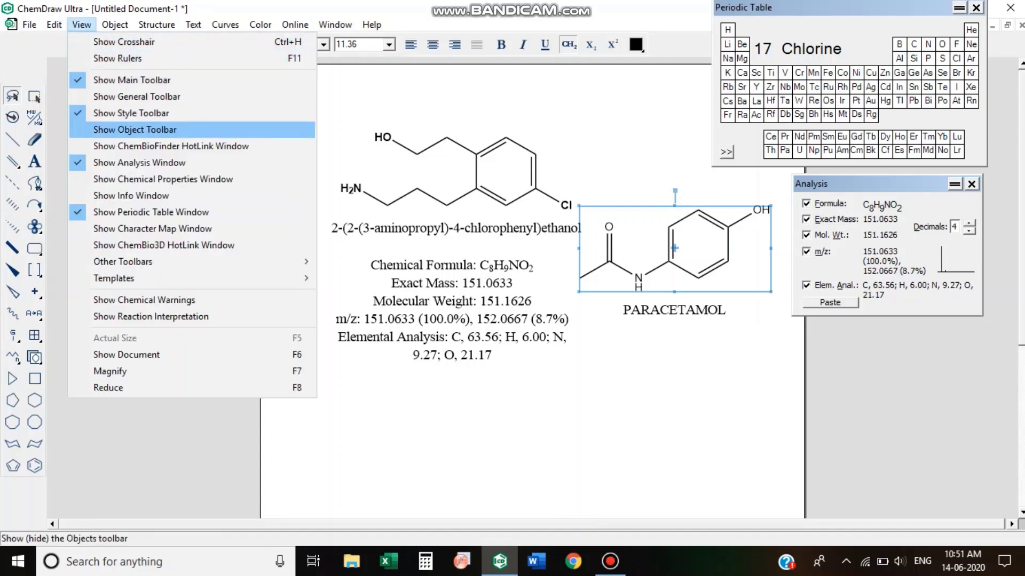
{"action": "left_click", "coordinate": [163, 180]}
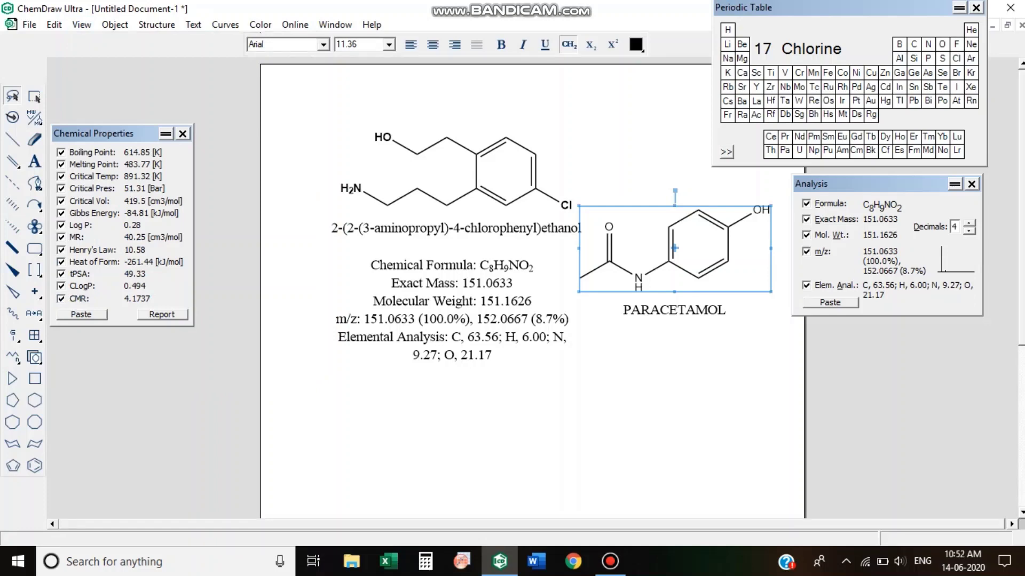
{"action": "left_click", "coordinate": [81, 314]}
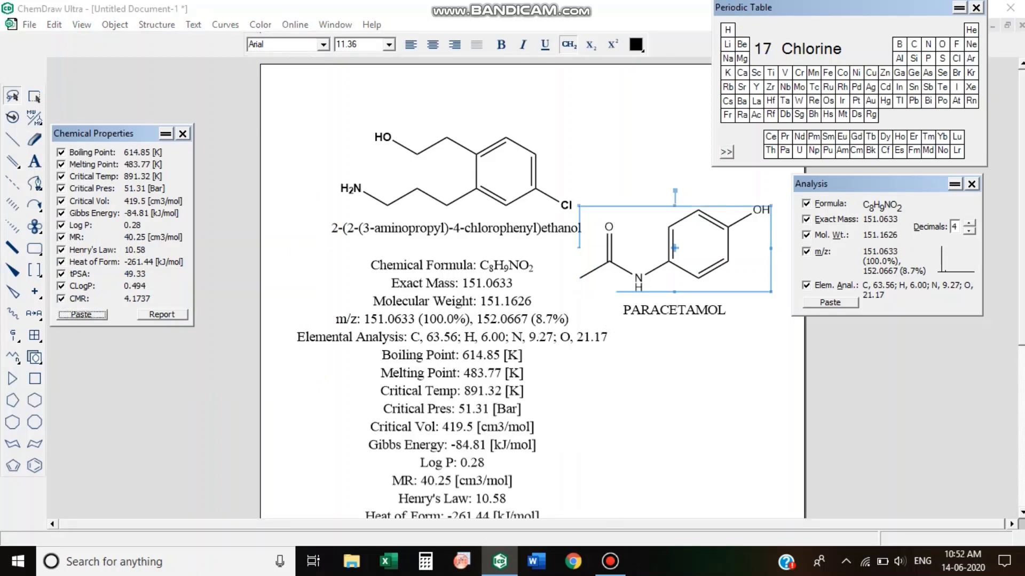
{"action": "scroll", "coordinate": [532, 288], "scroll_direction": "down", "scroll_amount": 1}
{"action": "scroll", "coordinate": [532, 288], "scroll_direction": "down", "scroll_amount": 2}
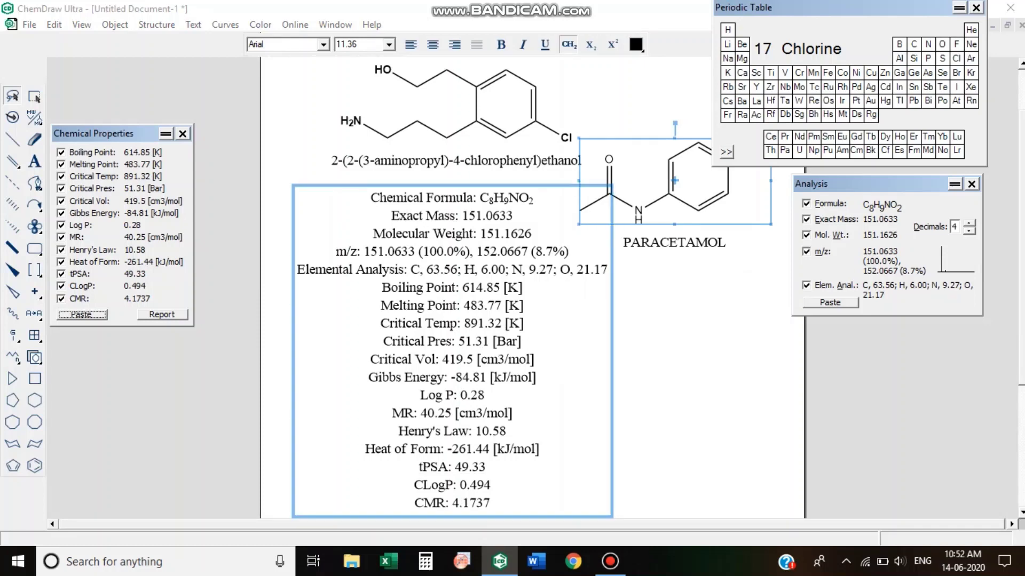
- Delete the chlorophenyl compound with its name and move paracetamol and its name above the pasted property list
{"action": "mouse_move", "coordinate": [583, 103]}
{"action": "left_mouse_down"}
{"action": "mouse_move", "coordinate": [571, 83]}
{"action": "mouse_move", "coordinate": [474, 57]}
{"action": "mouse_move", "coordinate": [327, 112]}
{"action": "mouse_move", "coordinate": [322, 205]}
{"action": "mouse_move", "coordinate": [365, 229]}
{"action": "mouse_move", "coordinate": [600, 201]}
{"action": "mouse_move", "coordinate": [591, 138]}
{"action": "mouse_move", "coordinate": [579, 135]}
{"action": "left_mouse_up"}
{"action": "key", "text": "Delete"}
{"action": "mouse_move", "coordinate": [687, 132]}
{"action": "left_mouse_down"}
{"action": "mouse_move", "coordinate": [640, 154]}
{"action": "mouse_move", "coordinate": [585, 202]}
{"action": "mouse_move", "coordinate": [582, 267]}
{"action": "mouse_move", "coordinate": [778, 291]}
{"action": "mouse_move", "coordinate": [747, 136]}
{"action": "mouse_move", "coordinate": [686, 134]}
{"action": "left_mouse_up"}
{"action": "left_click_drag", "start_coordinate": [675, 218], "coordinate": [470, 154]}
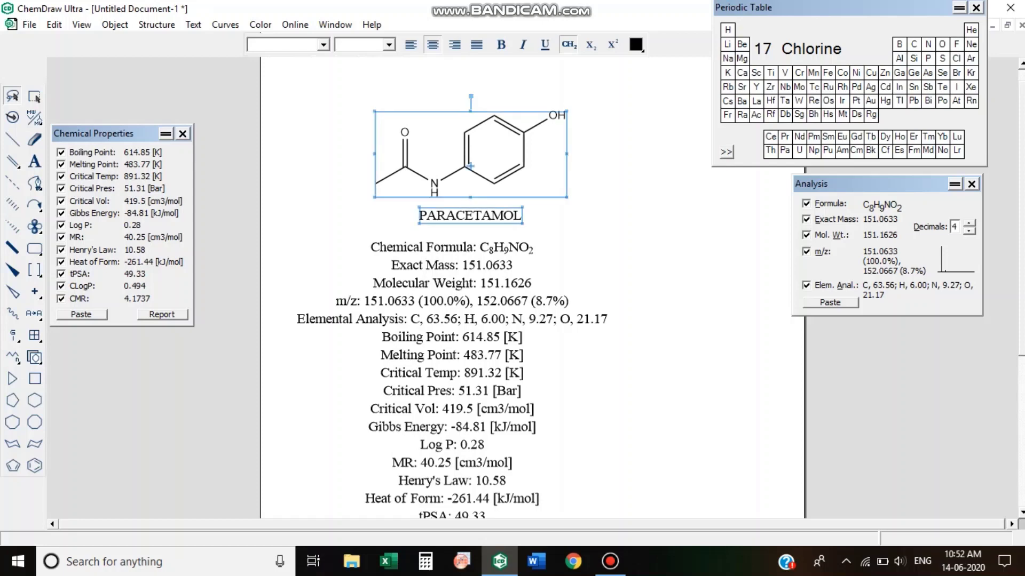
{"action": "key", "text": "Escape"}
- Look through the pasted property list, and delete it together with the PARACETAMOL name, keeping only the structure
{"action": "scroll", "coordinate": [532, 288], "scroll_direction": "down", "scroll_amount": 2}
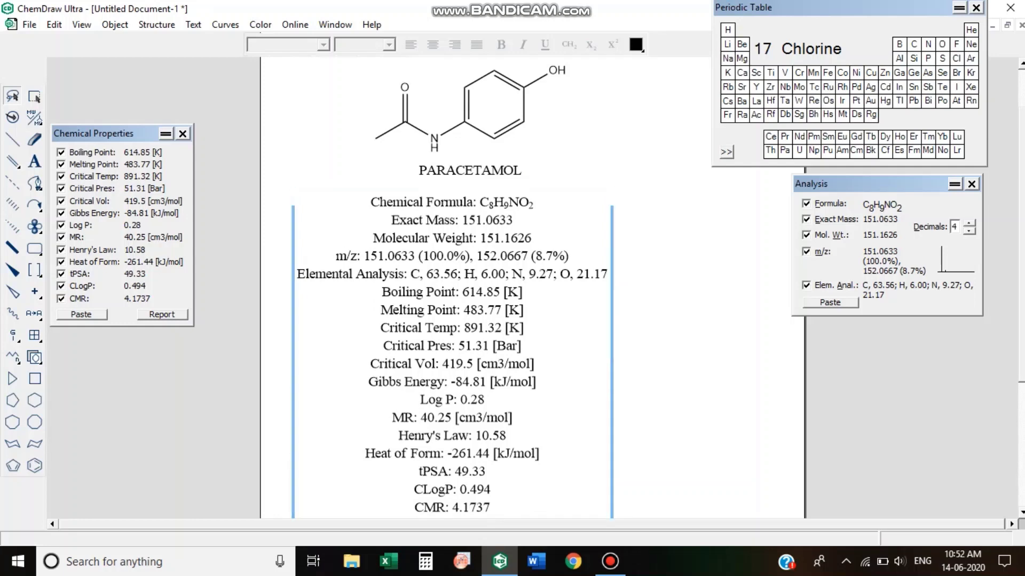
{"action": "scroll", "coordinate": [452, 288], "scroll_direction": "down", "scroll_amount": 2}
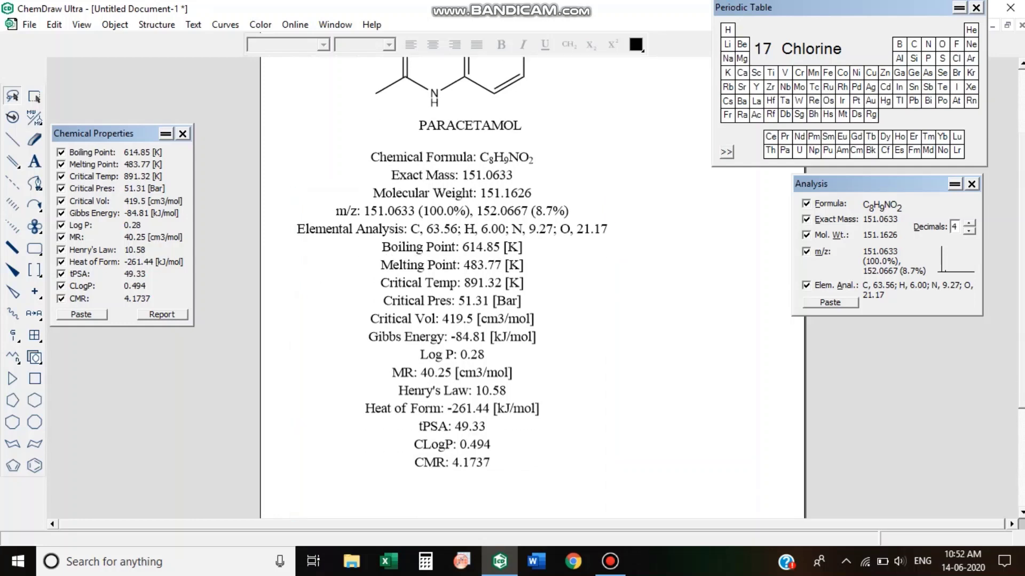
{"action": "scroll", "coordinate": [452, 288], "scroll_direction": "up", "scroll_amount": 3}
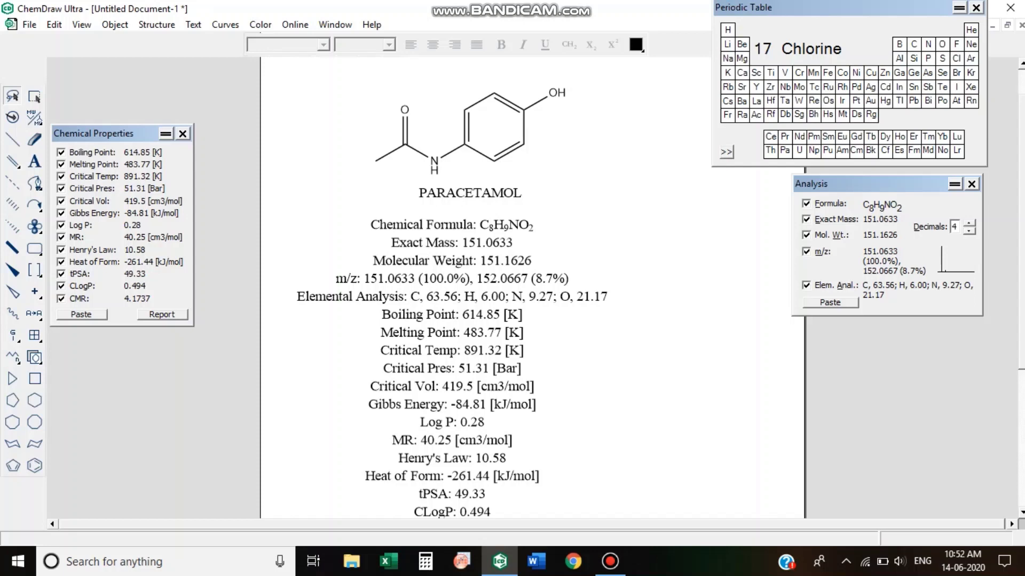
{"action": "mouse_move", "coordinate": [660, 250]}
{"action": "left_mouse_down"}
{"action": "mouse_move", "coordinate": [640, 228]}
{"action": "mouse_move", "coordinate": [533, 183]}
{"action": "mouse_move", "coordinate": [492, 180]}
{"action": "mouse_move", "coordinate": [354, 213]}
{"action": "mouse_move", "coordinate": [282, 431]}
{"action": "mouse_move", "coordinate": [374, 517]}
{"action": "mouse_move", "coordinate": [680, 354]}
{"action": "mouse_move", "coordinate": [653, 178]}
{"action": "mouse_move", "coordinate": [658, 189]}
{"action": "left_mouse_up"}
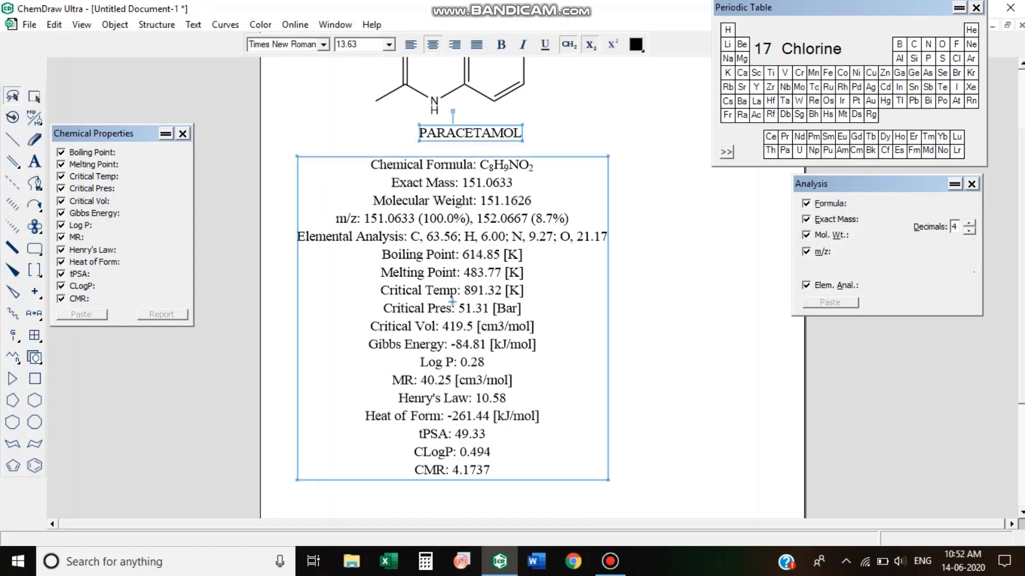
{"action": "key", "text": "Delete"}
{"action": "scroll", "coordinate": [453, 302], "scroll_direction": "up", "scroll_amount": 3}
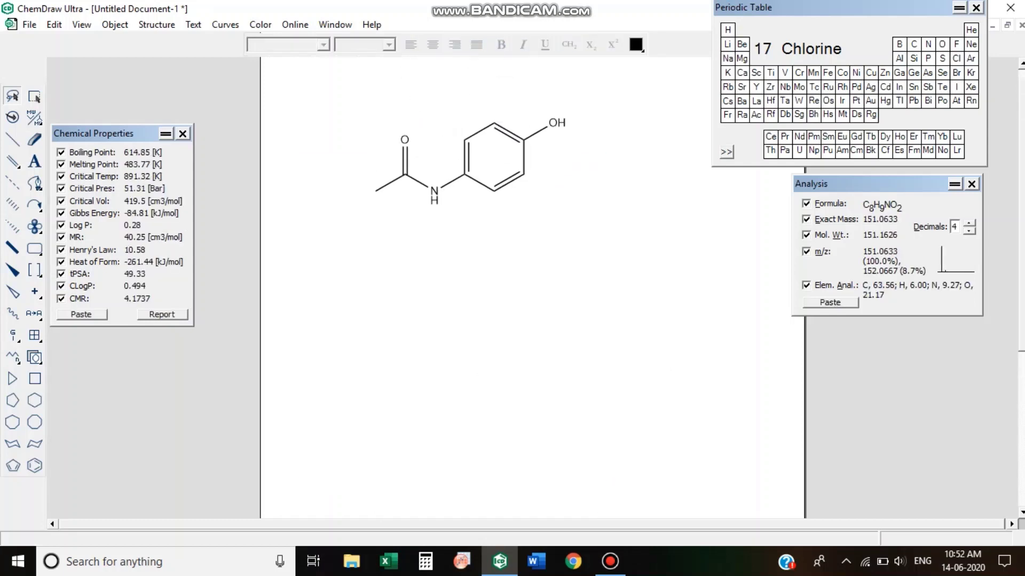
- Select the paracetamol structure and predict its 1H-NMR shifts
{"action": "mouse_move", "coordinate": [600, 140]}
{"action": "left_mouse_down"}
{"action": "mouse_move", "coordinate": [390, 99]}
{"action": "mouse_move", "coordinate": [332, 223]}
{"action": "mouse_move", "coordinate": [510, 226]}
{"action": "mouse_move", "coordinate": [598, 144]}
{"action": "left_mouse_up"}
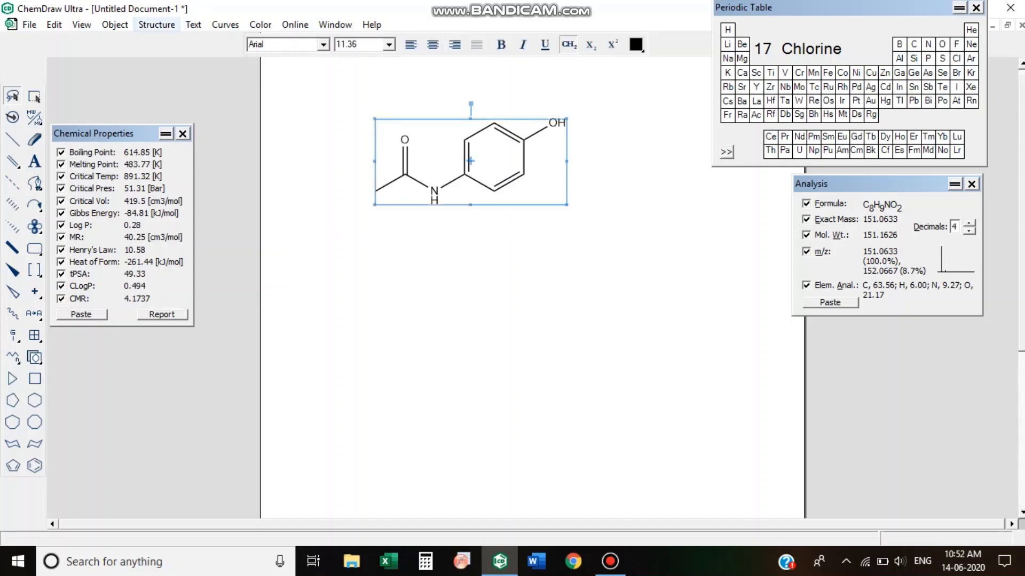
{"action": "left_click", "coordinate": [156, 24]}
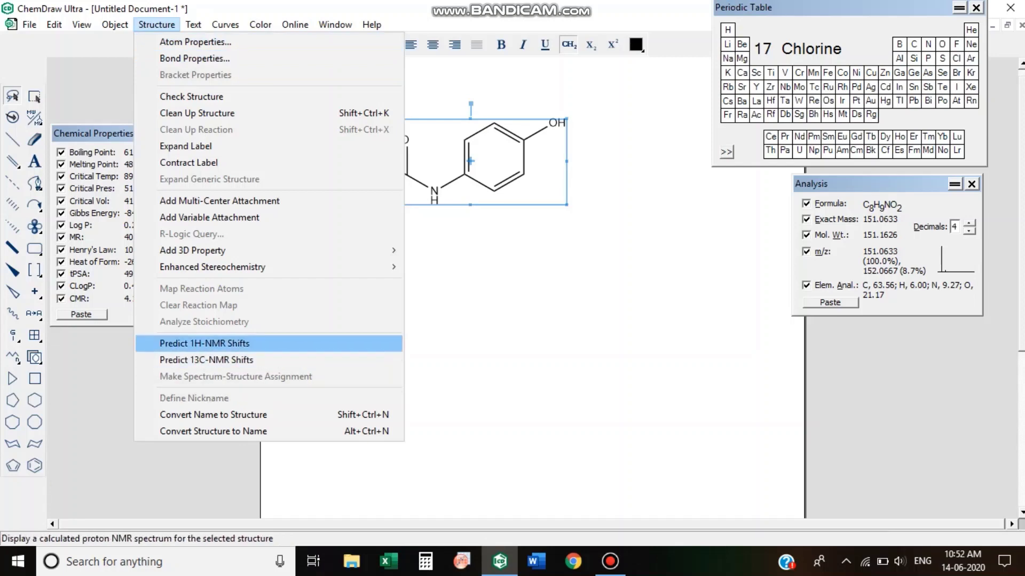
{"action": "left_click", "coordinate": [204, 343]}
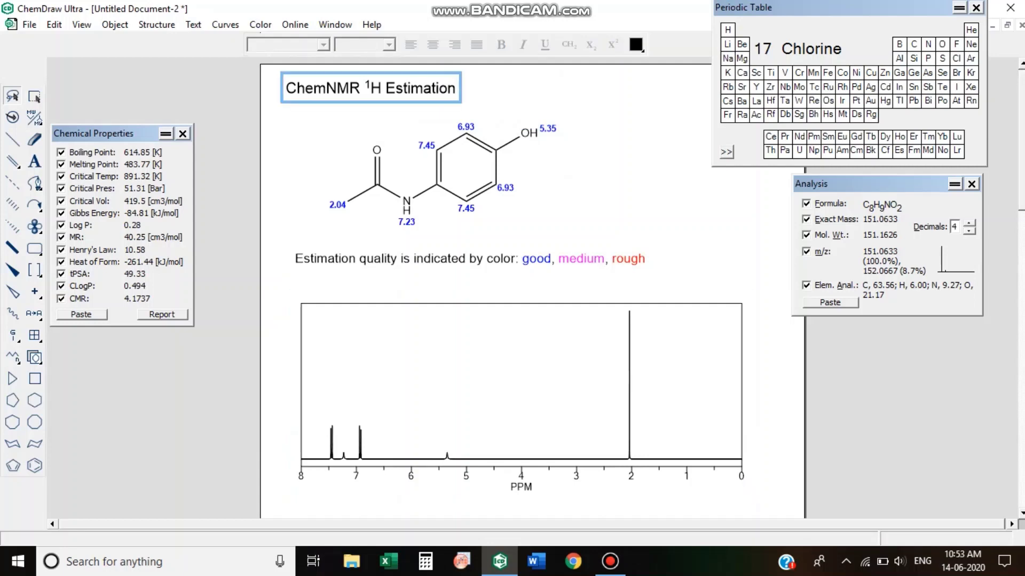
- Color the "ChemNMR 1H Estimation" title red
{"action": "left_click", "coordinate": [370, 87]}
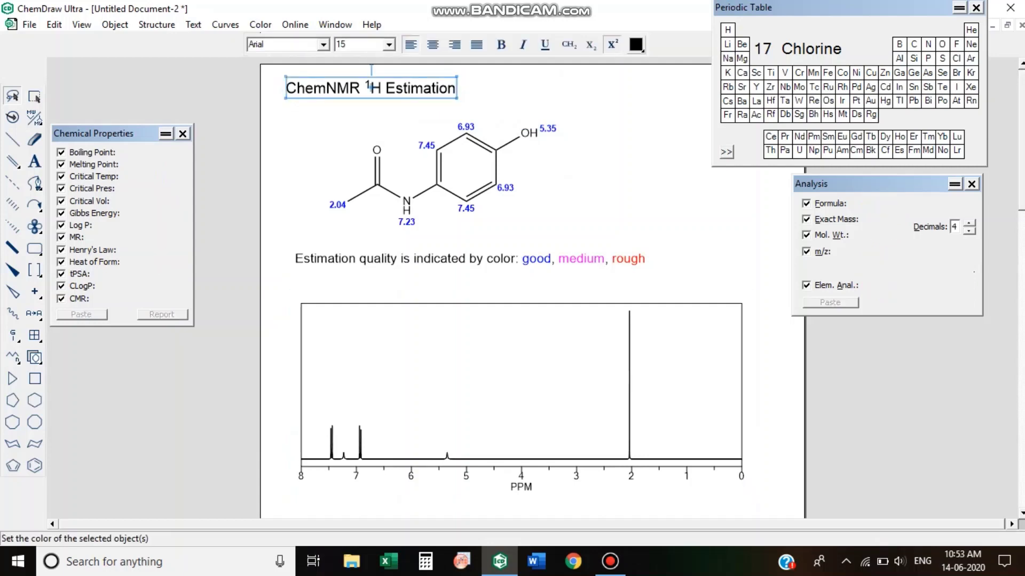
{"action": "left_click", "coordinate": [635, 44]}
{"action": "left_click", "coordinate": [644, 95]}
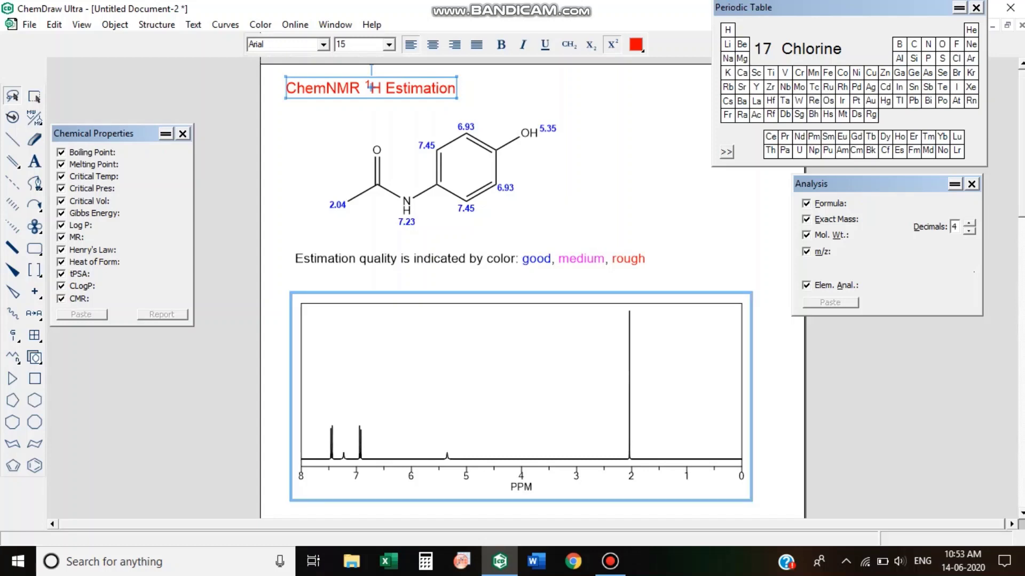
- Examine the 1H-NMR report's spectrum, the shift protocol for each node and the coupling constant predictions
{"action": "scroll", "coordinate": [521, 395], "scroll_direction": "down", "scroll_amount": 1}
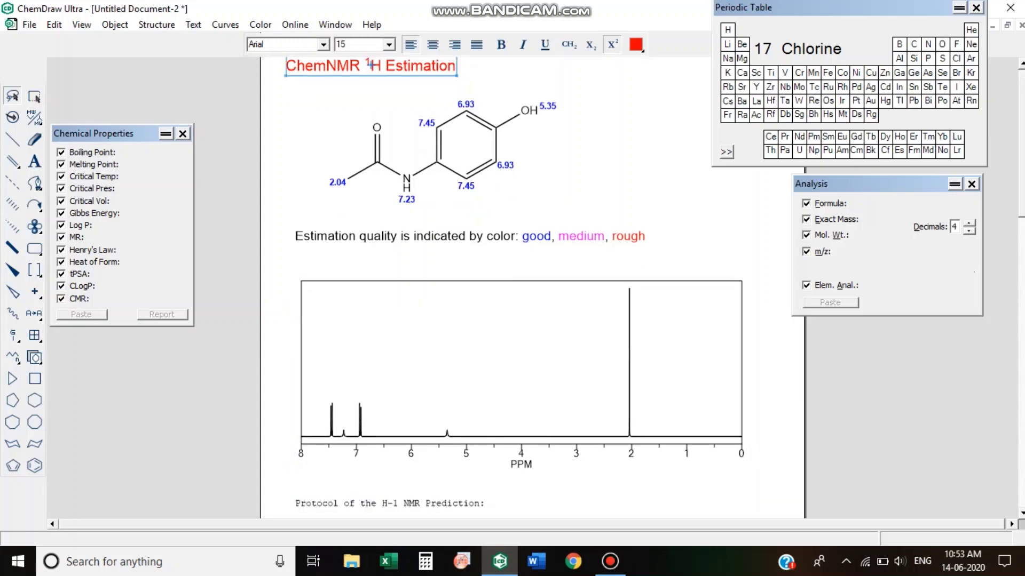
{"action": "scroll", "coordinate": [521, 288], "scroll_direction": "down", "scroll_amount": 6}
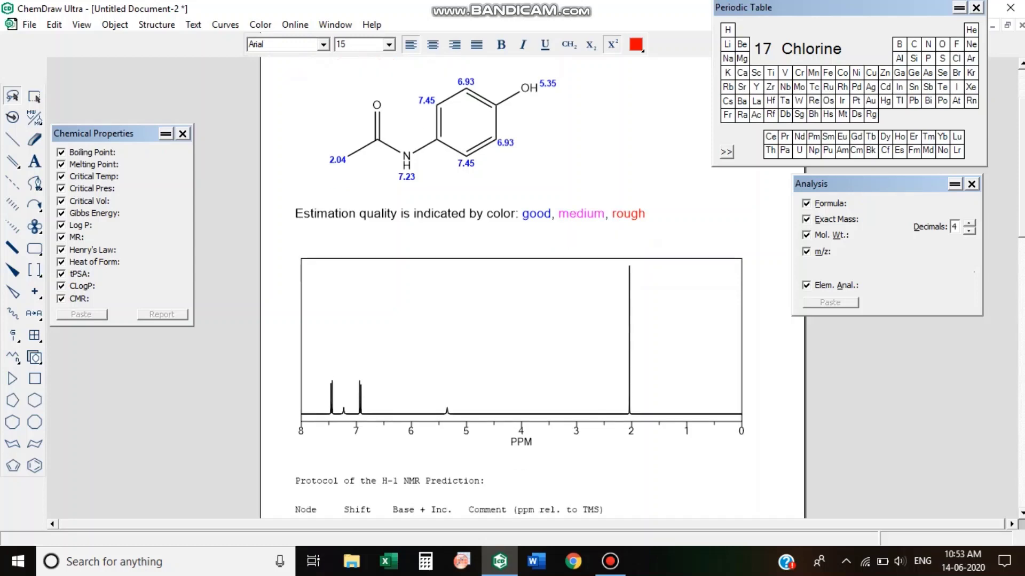
{"action": "scroll", "coordinate": [521, 320], "scroll_direction": "down", "scroll_amount": 6}
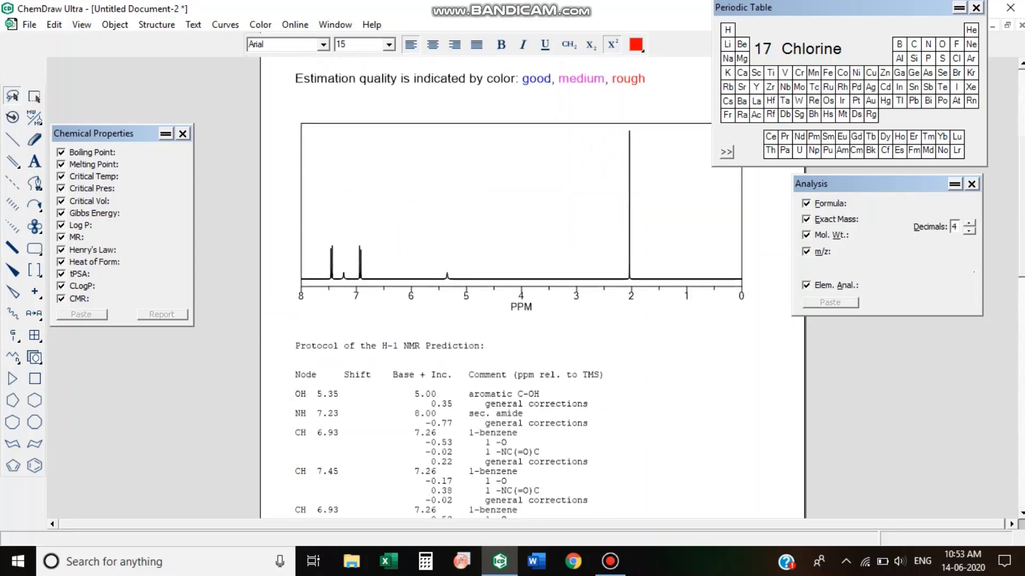
{"action": "scroll", "coordinate": [521, 320], "scroll_direction": "down", "scroll_amount": 4}
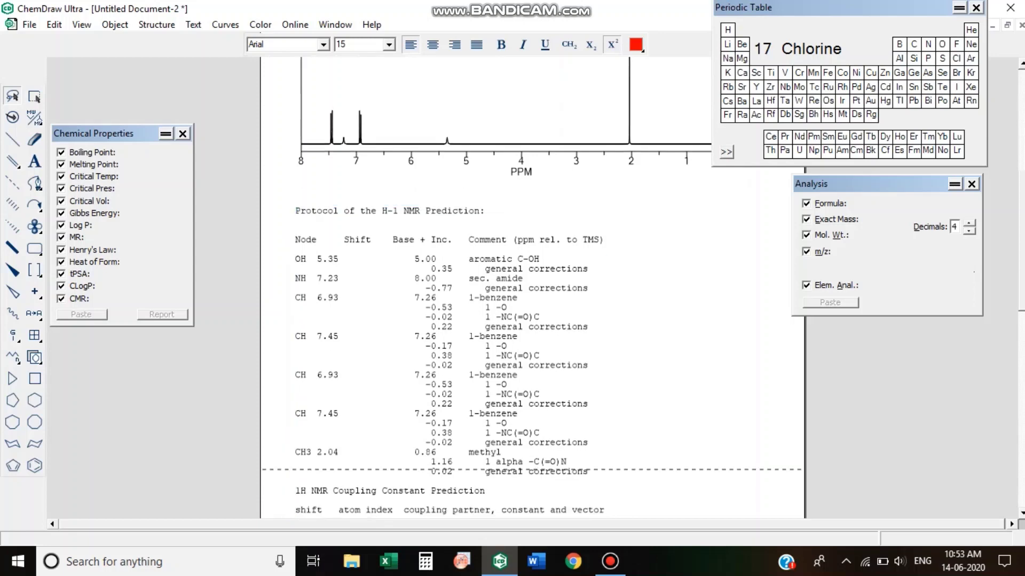
{"action": "scroll", "coordinate": [521, 288], "scroll_direction": "down", "scroll_amount": 3}
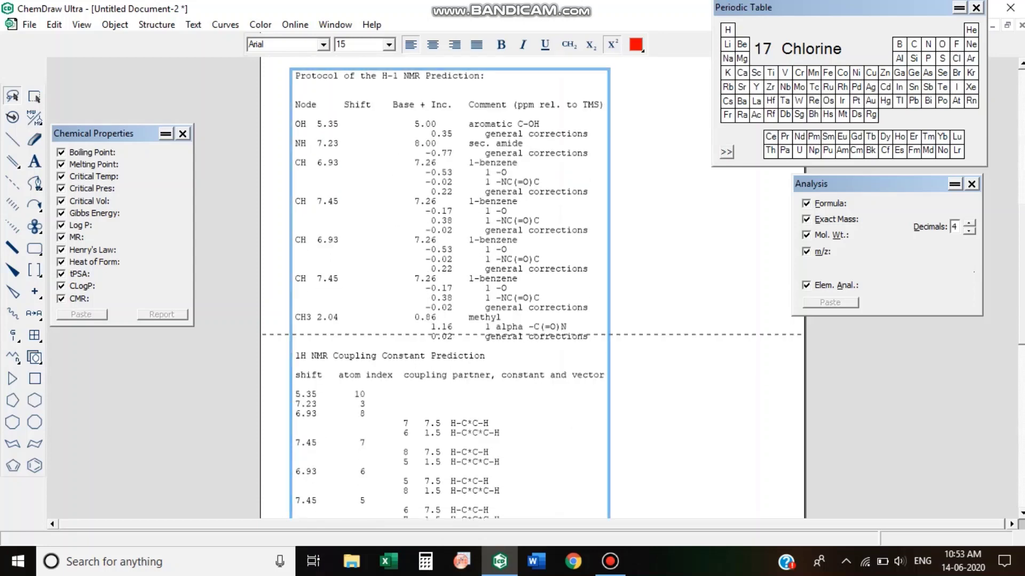
{"action": "scroll", "coordinate": [521, 289], "scroll_direction": "down", "scroll_amount": 1}
{"action": "scroll", "coordinate": [521, 288], "scroll_direction": "down", "scroll_amount": 5}
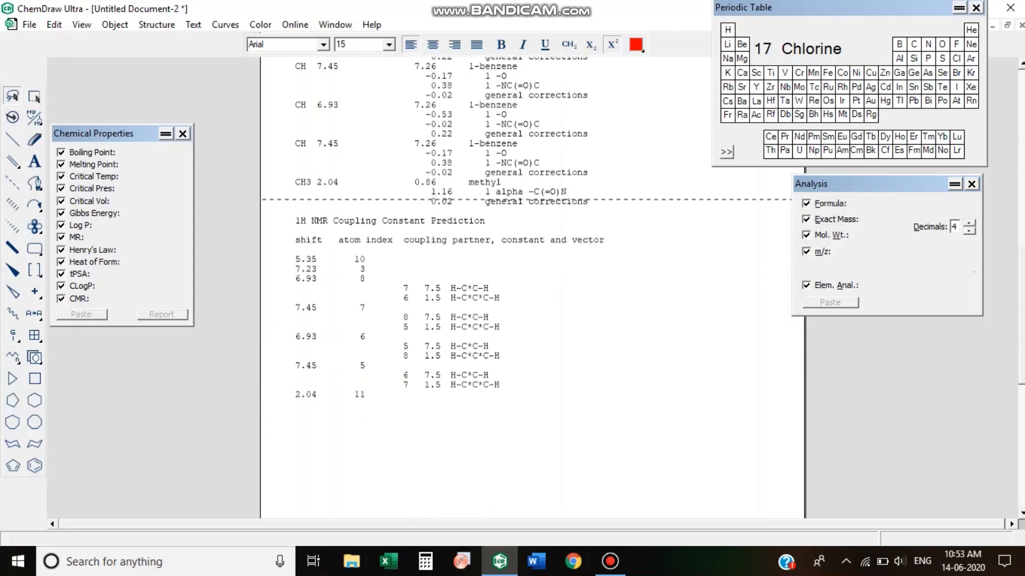
{"action": "scroll", "coordinate": [521, 288], "scroll_direction": "up", "scroll_amount": 8}
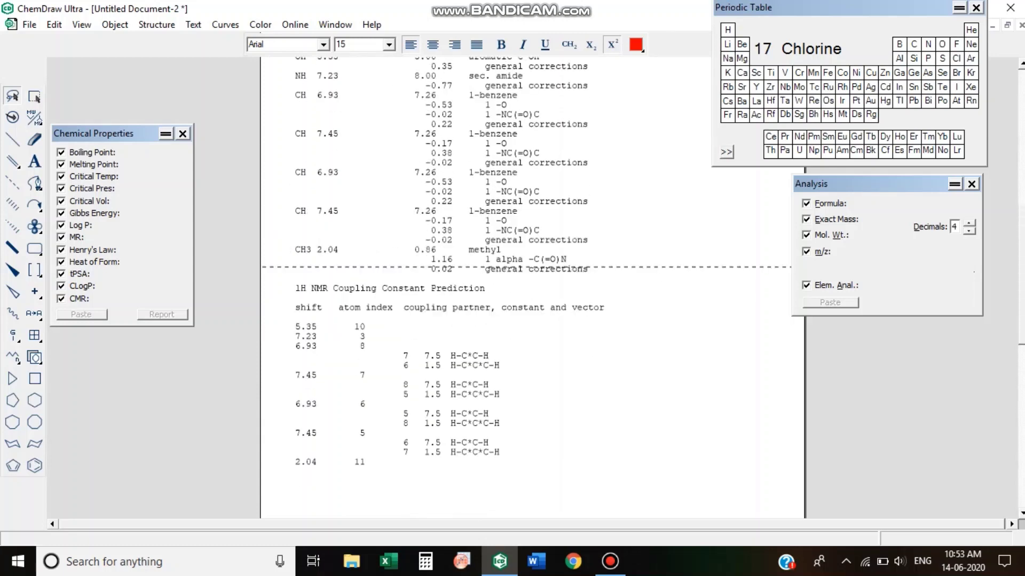
{"action": "scroll", "coordinate": [520, 288], "scroll_direction": "up", "scroll_amount": 11}
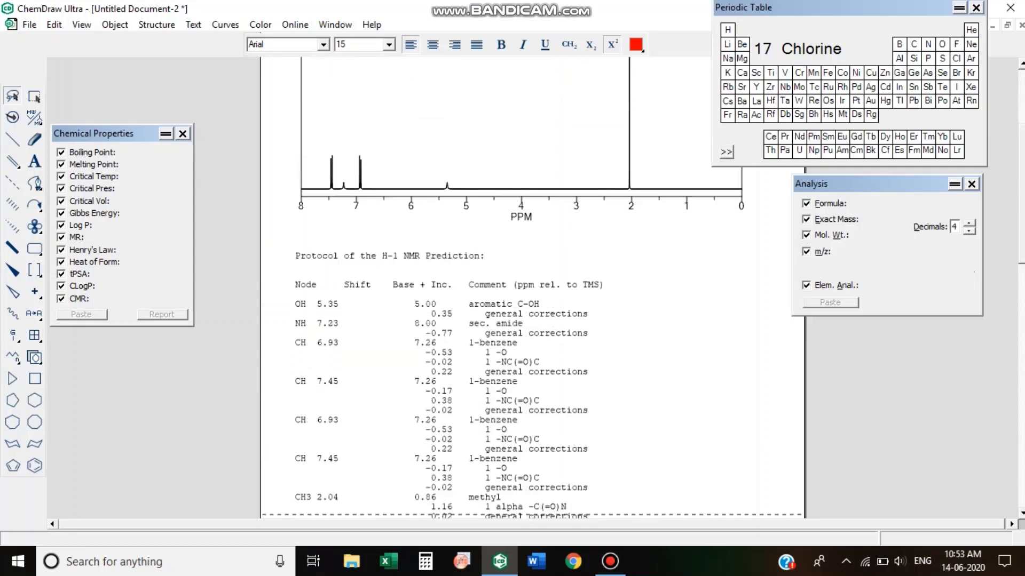
{"action": "scroll", "coordinate": [521, 289], "scroll_direction": "up", "scroll_amount": 7}
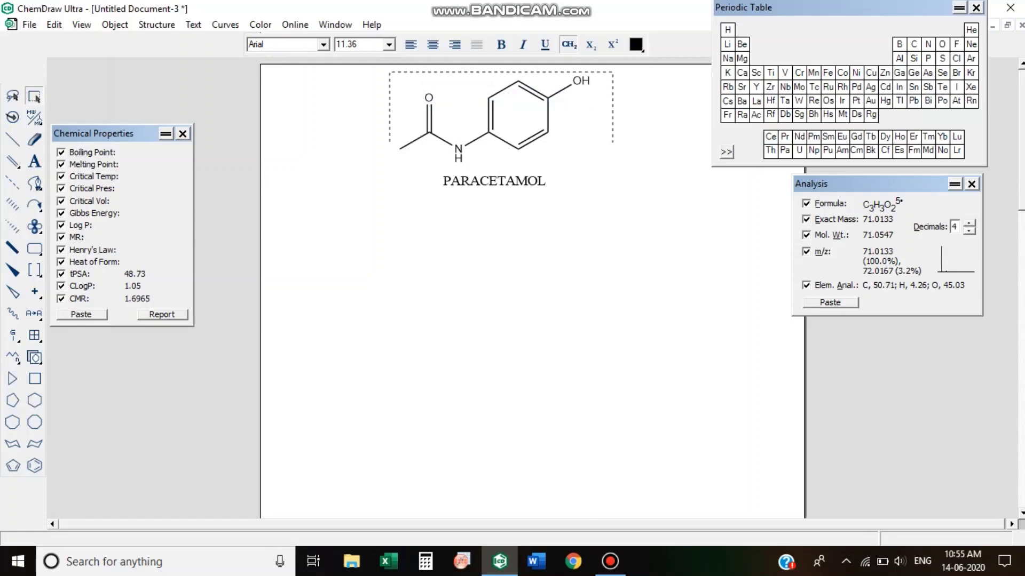
- Select the paracetamol structure and predict its 13C-NMR shifts
{"action": "left_click_drag", "start_coordinate": [389, 71], "coordinate": [614, 162]}
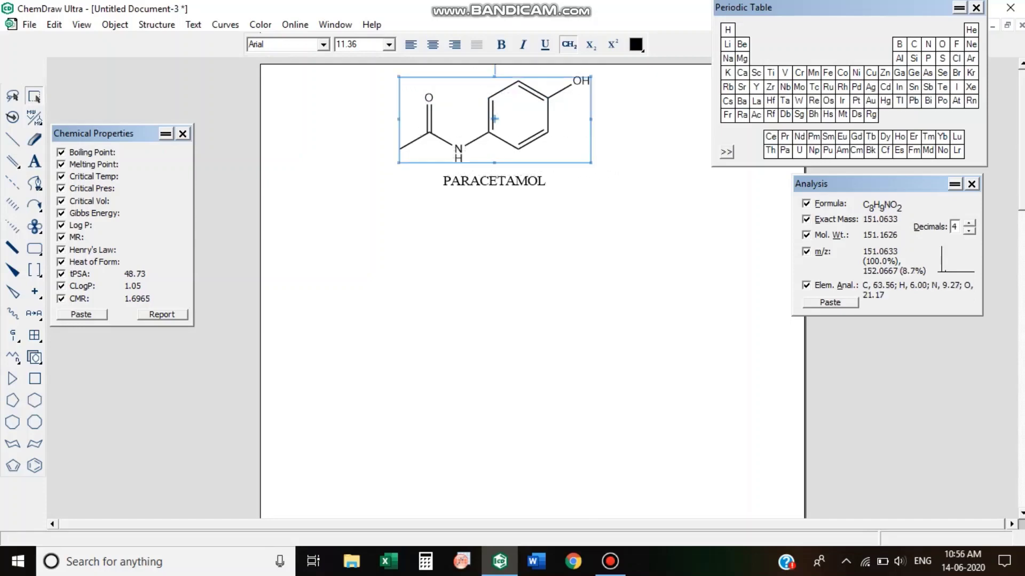
{"action": "left_click", "coordinate": [156, 24]}
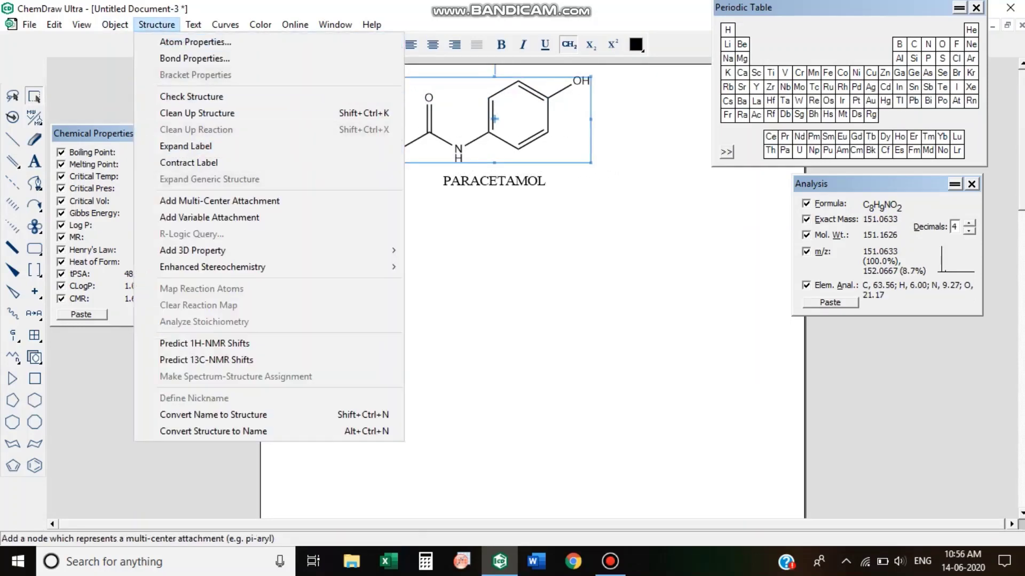
{"action": "key", "text": "Up"}
{"action": "key", "text": "Up"}
{"action": "key", "text": "Up"}
{"action": "key", "text": "Up"}
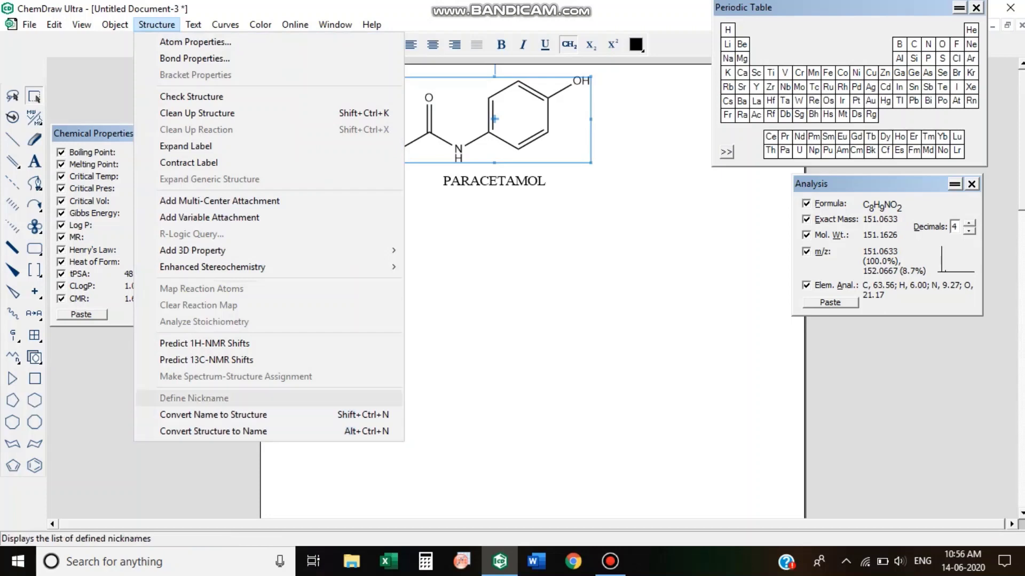
{"action": "key", "text": "Return"}
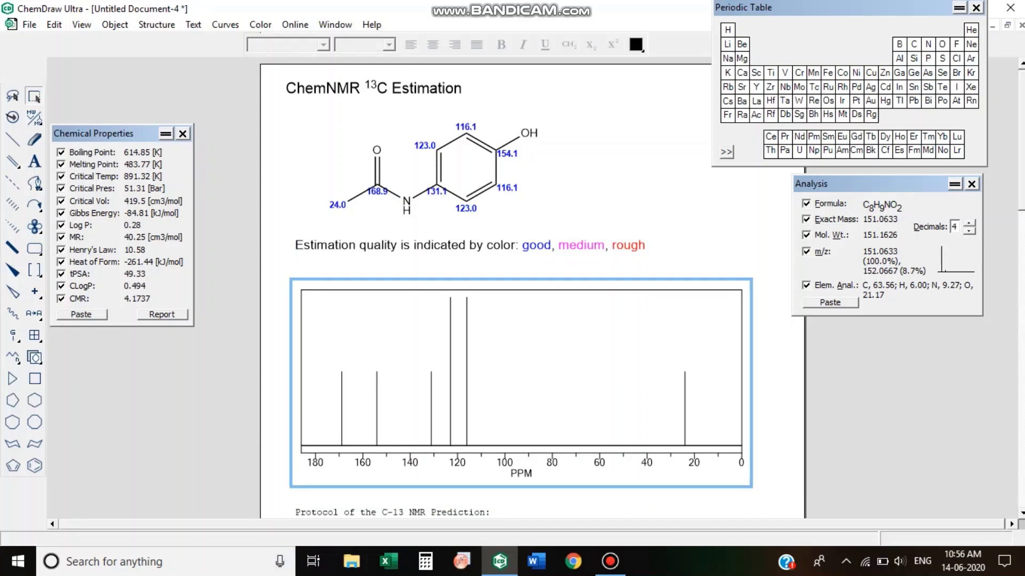
- Examine the 13C-NMR report's spectrum and the prediction protocol for each carbon node
{"action": "scroll", "coordinate": [521, 288], "scroll_direction": "down", "scroll_amount": 5}
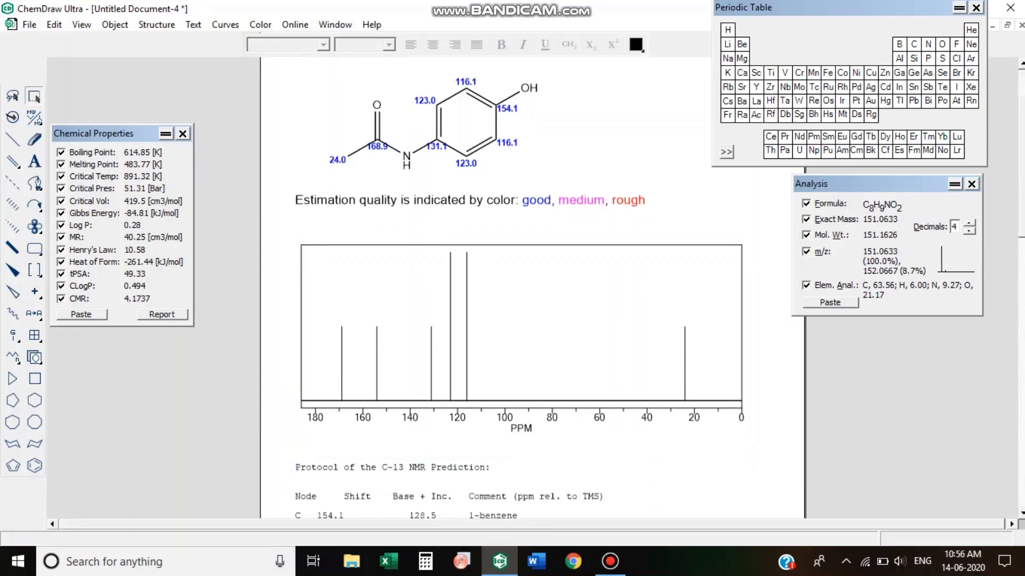
{"action": "scroll", "coordinate": [521, 289], "scroll_direction": "down", "scroll_amount": 7}
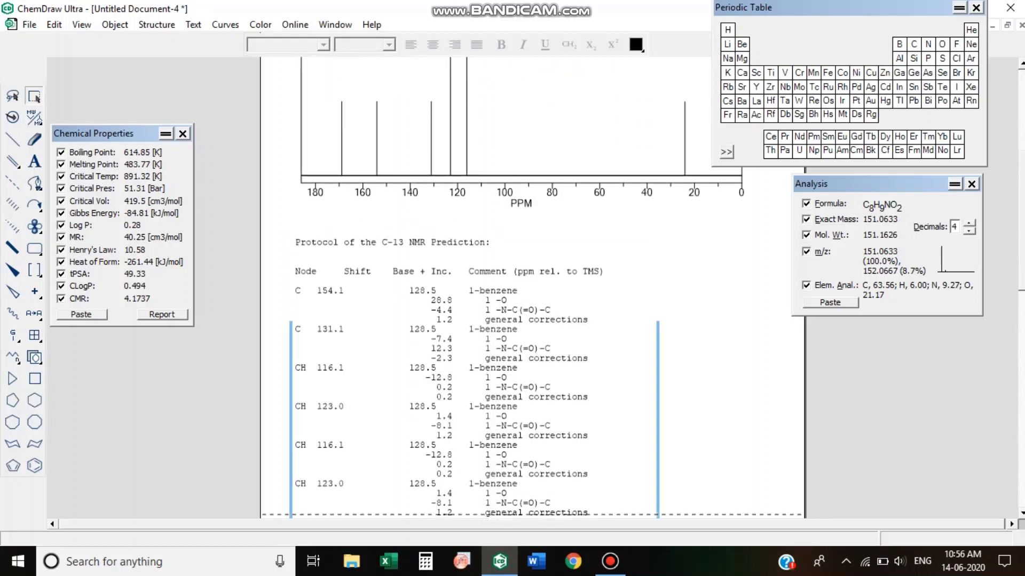
{"action": "scroll", "coordinate": [521, 288], "scroll_direction": "down", "scroll_amount": 5}
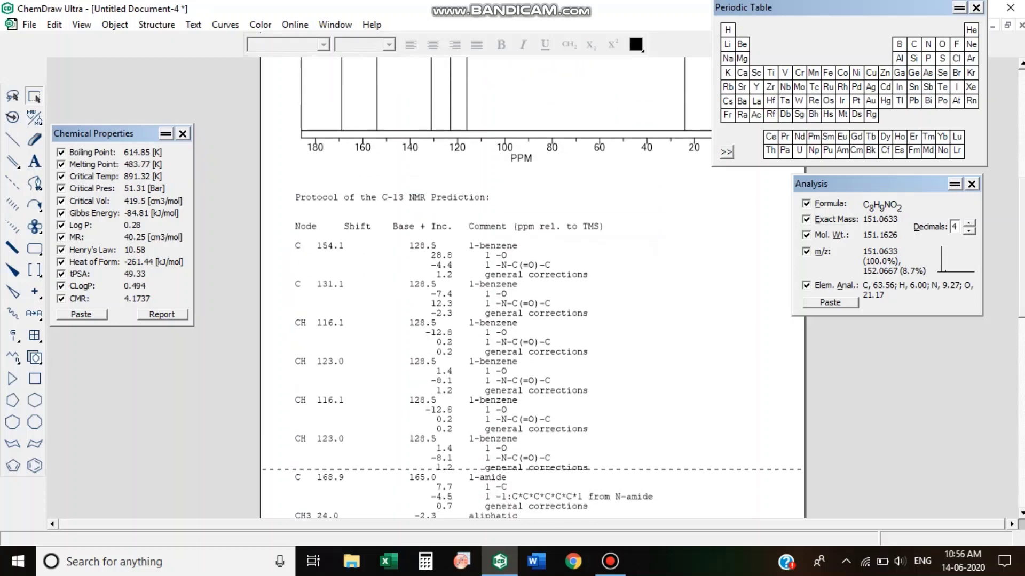
{"action": "scroll", "coordinate": [521, 289], "scroll_direction": "down", "scroll_amount": 6}
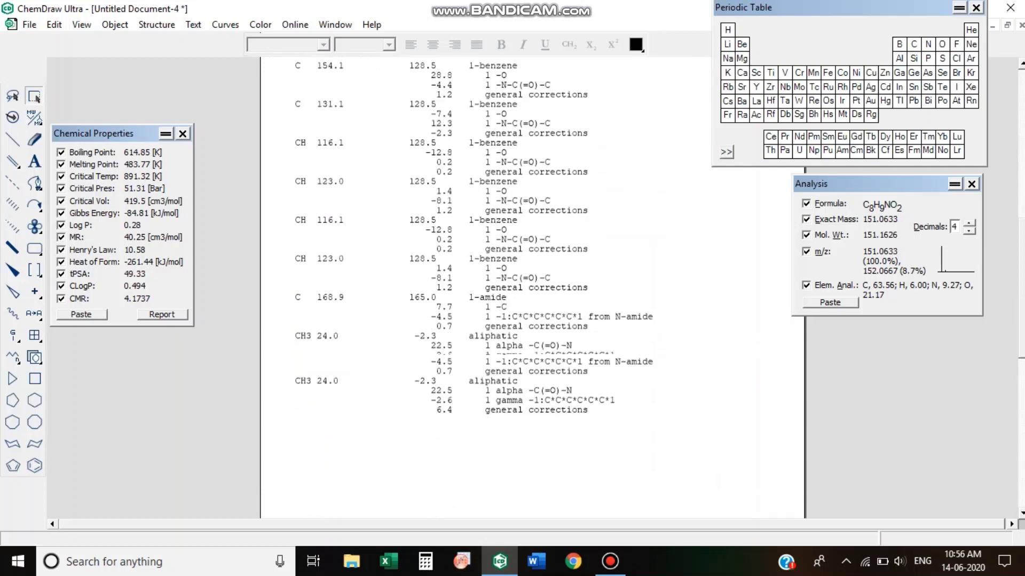
{"action": "scroll", "coordinate": [521, 288], "scroll_direction": "up", "scroll_amount": 8}
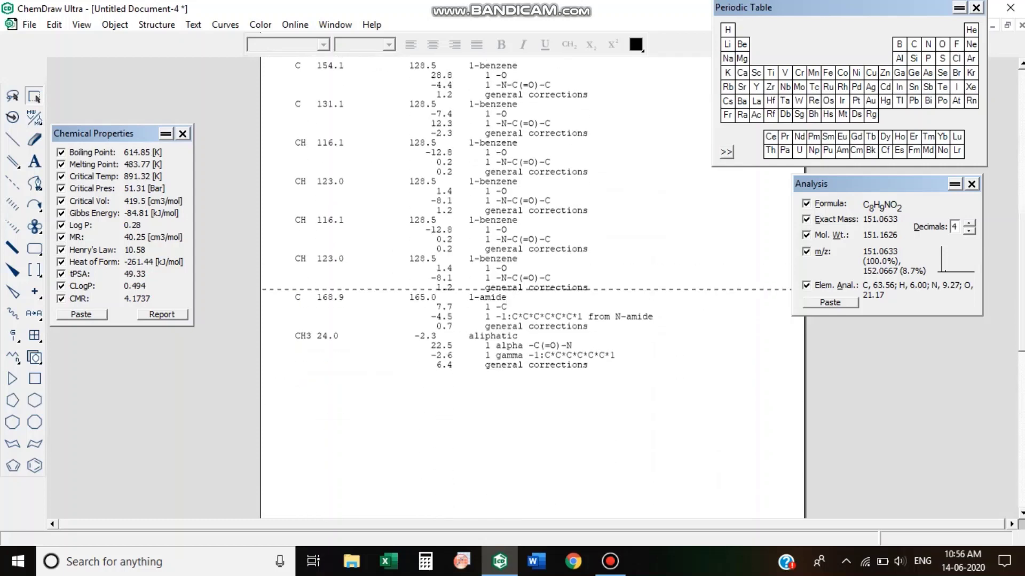
{"action": "scroll", "coordinate": [520, 289], "scroll_direction": "up", "scroll_amount": 13}
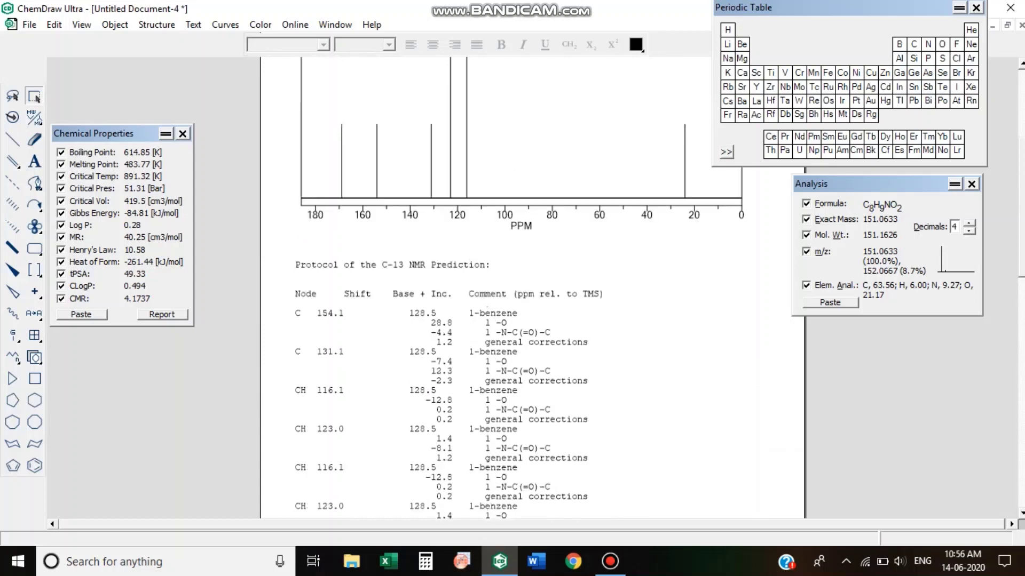
{"action": "scroll", "coordinate": [521, 288], "scroll_direction": "up", "scroll_amount": 2}
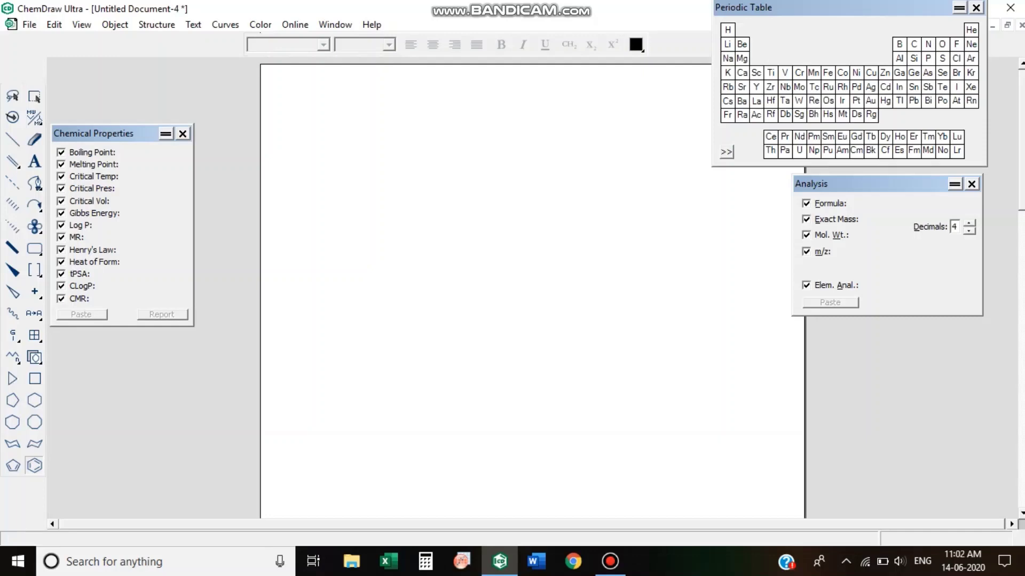
- Draw a benzene ring on the empty page with a single bond at its top vertex, and label the bond's end NH2
{"action": "left_click", "coordinate": [335, 179]}
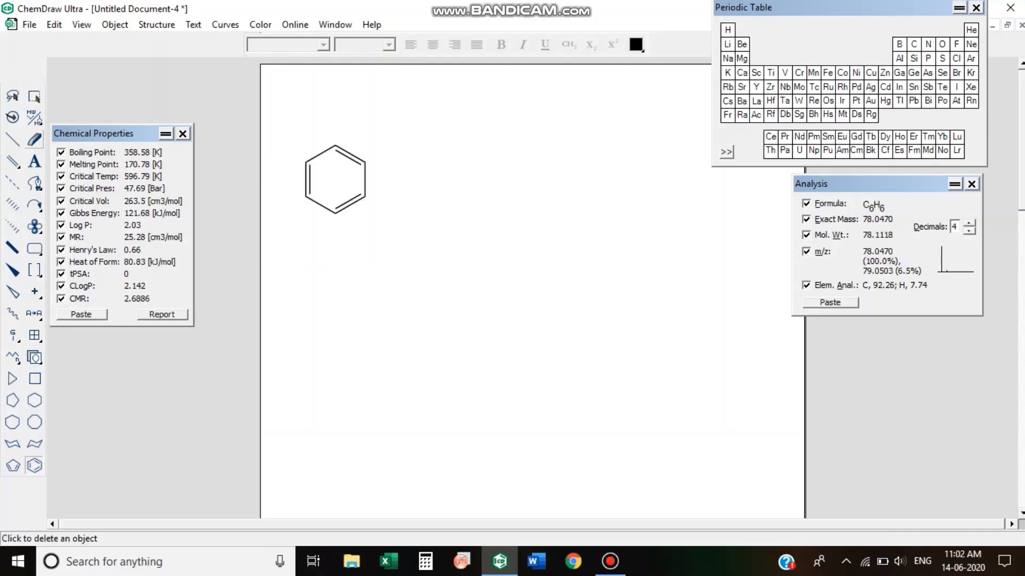
{"action": "left_click", "coordinate": [12, 140]}
{"action": "left_click", "coordinate": [335, 145]}
{"action": "left_click", "coordinate": [34, 161]}
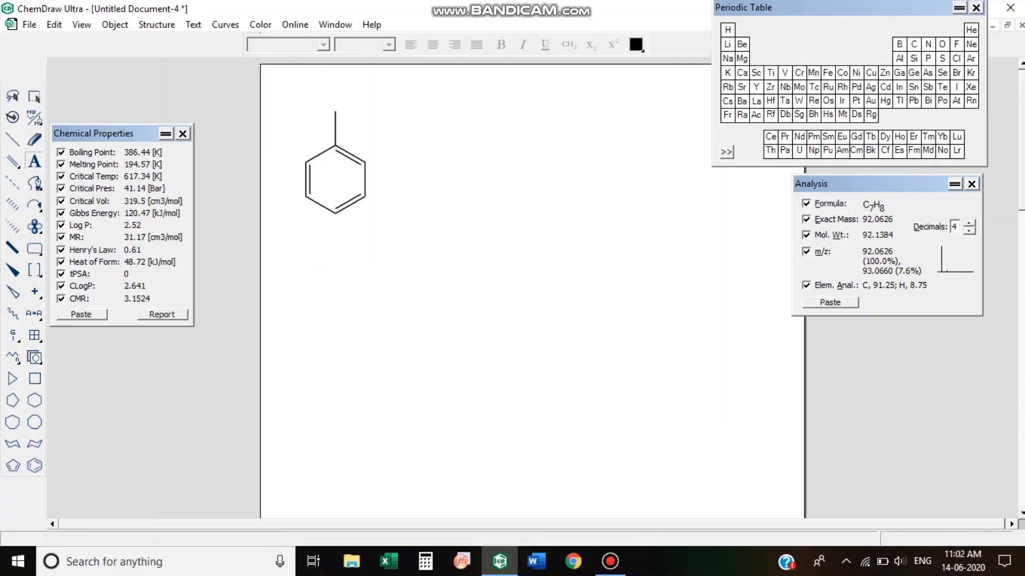
{"action": "left_click", "coordinate": [336, 111]}
{"action": "type", "text": "NH2"}
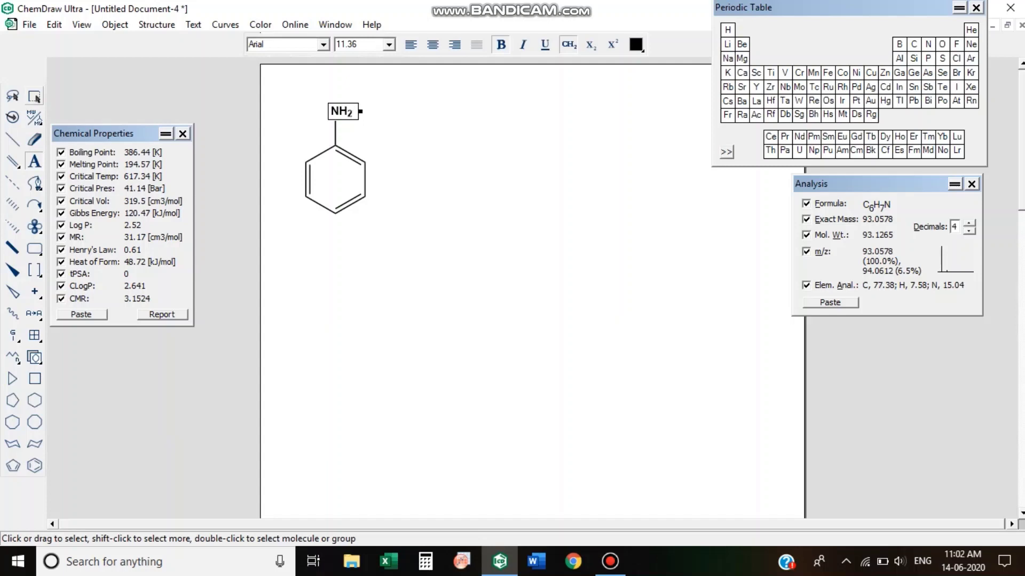
- Clean up the aminobenzene structure and convert it to its name
{"action": "left_click", "coordinate": [157, 25]}
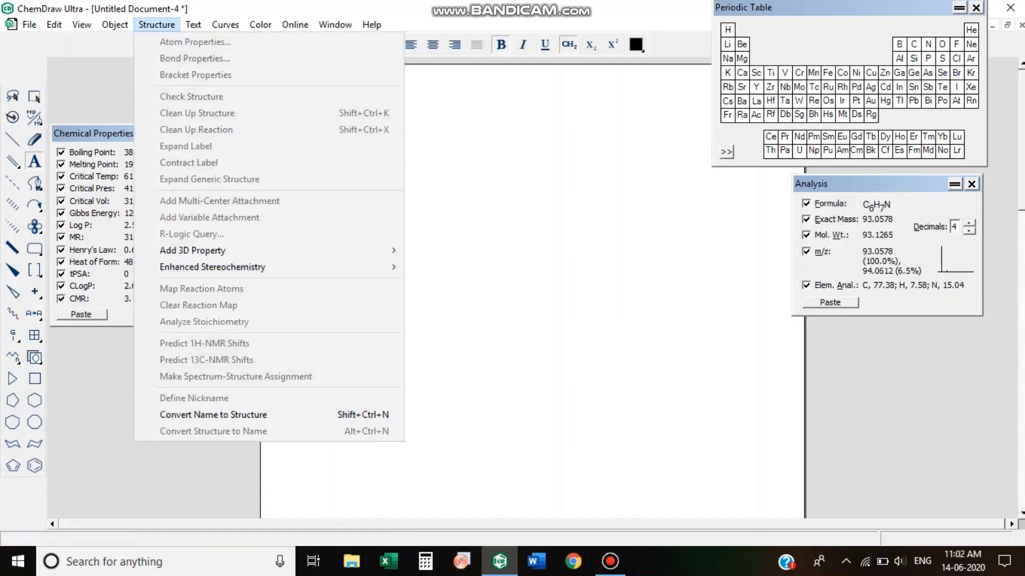
{"action": "left_click", "coordinate": [34, 96]}
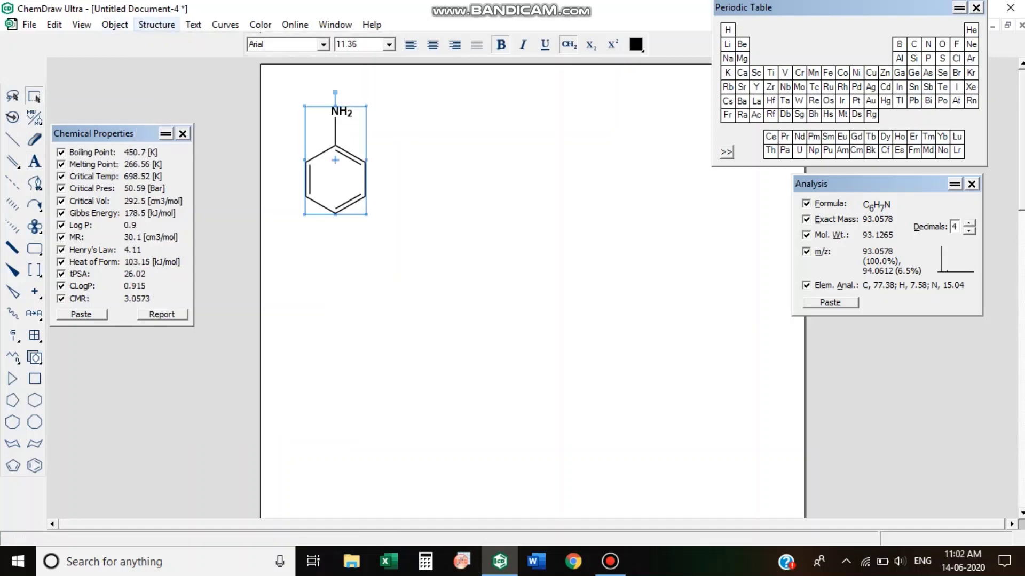
{"action": "left_click", "coordinate": [156, 25]}
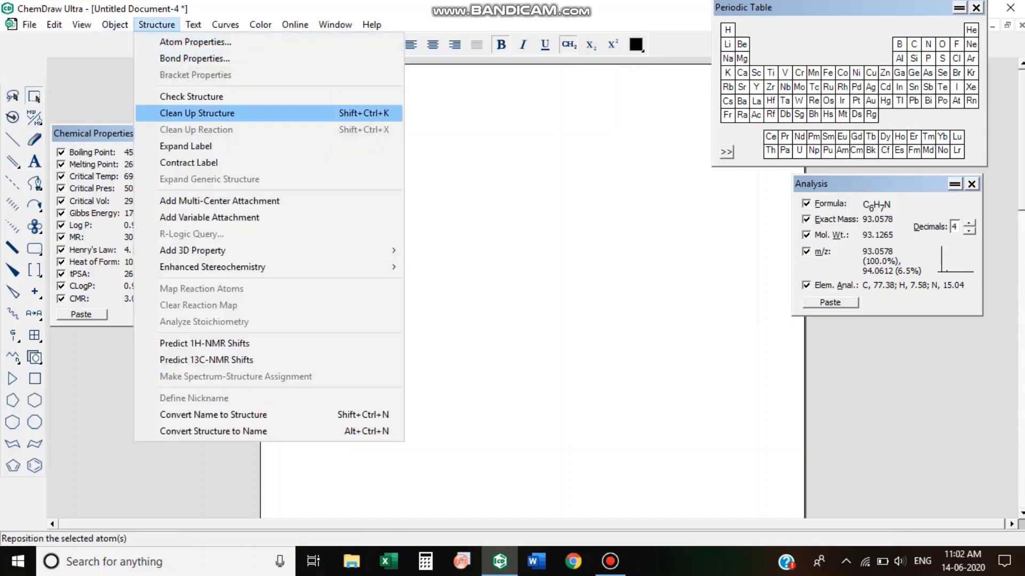
{"action": "left_click", "coordinate": [181, 112]}
{"action": "left_click", "coordinate": [157, 24]}
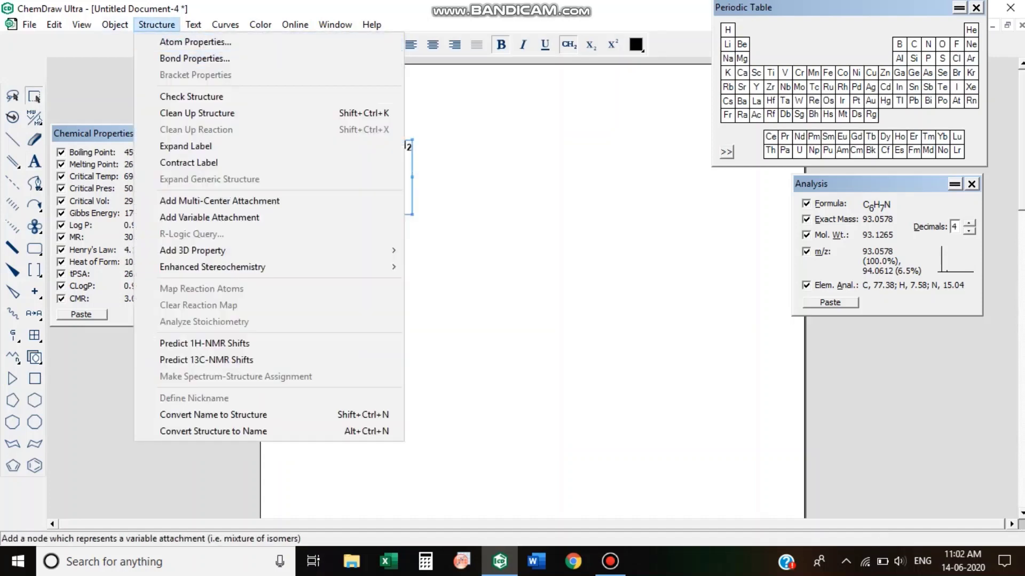
{"action": "key", "text": "Return"}
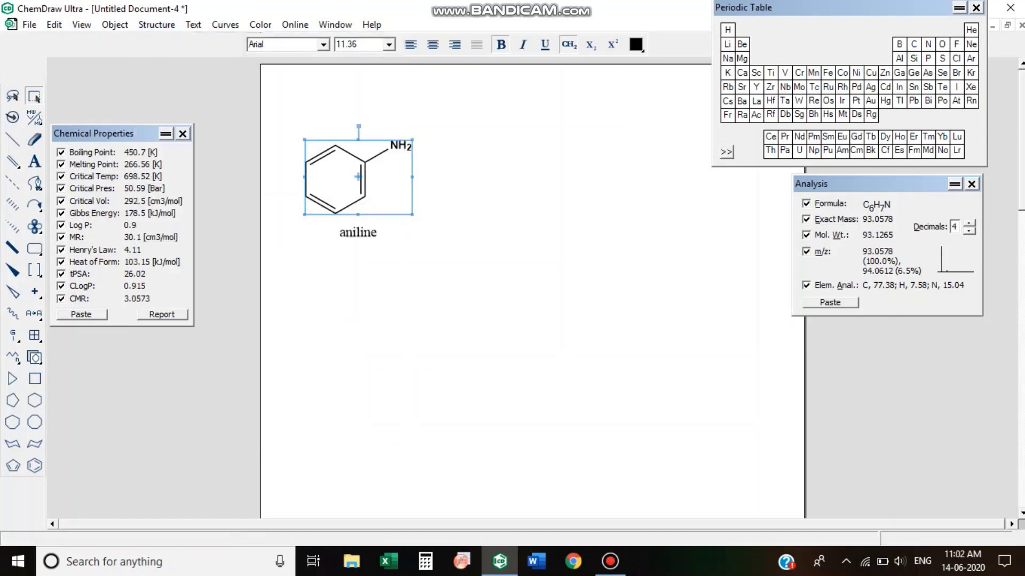
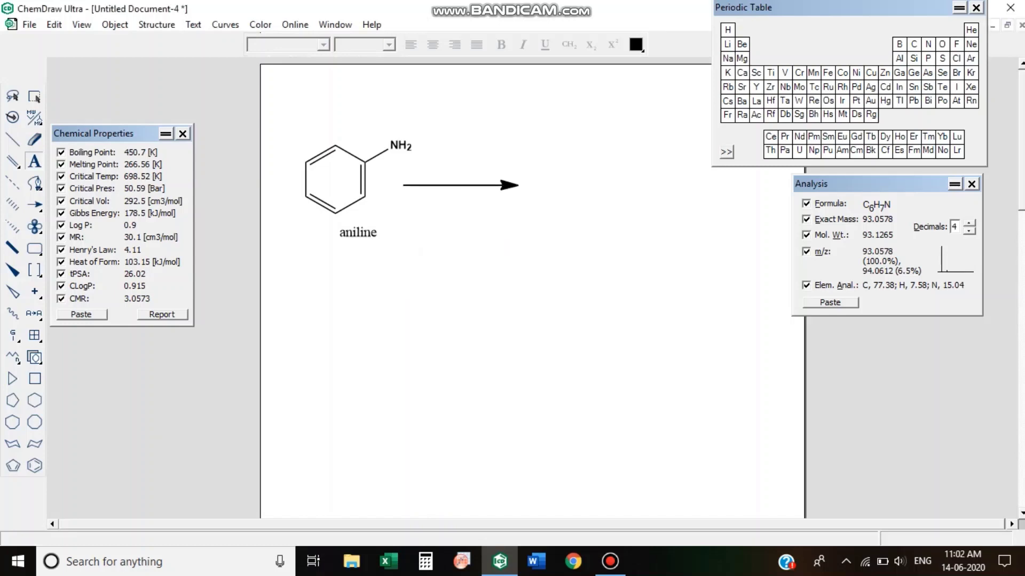
- Move the Br–Br structure and its BROMINE name above the reaction arrow, and add the text CH3COOH below the arrow
{"action": "left_click_drag", "start_coordinate": [532, 291], "coordinate": [452, 167]}
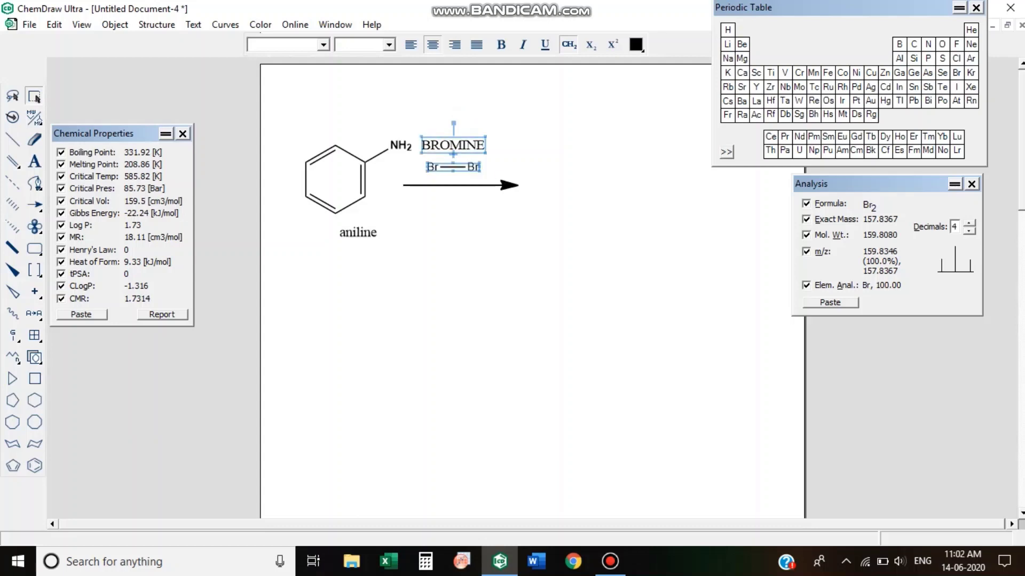
{"action": "left_click", "coordinate": [34, 161]}
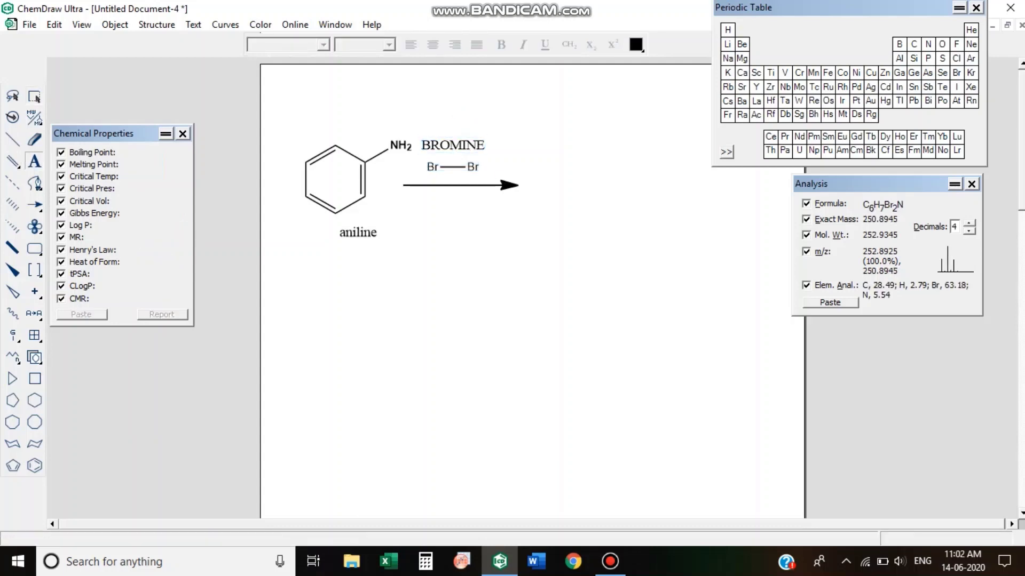
{"action": "left_click", "coordinate": [417, 196]}
{"action": "type", "text": "CH3"}
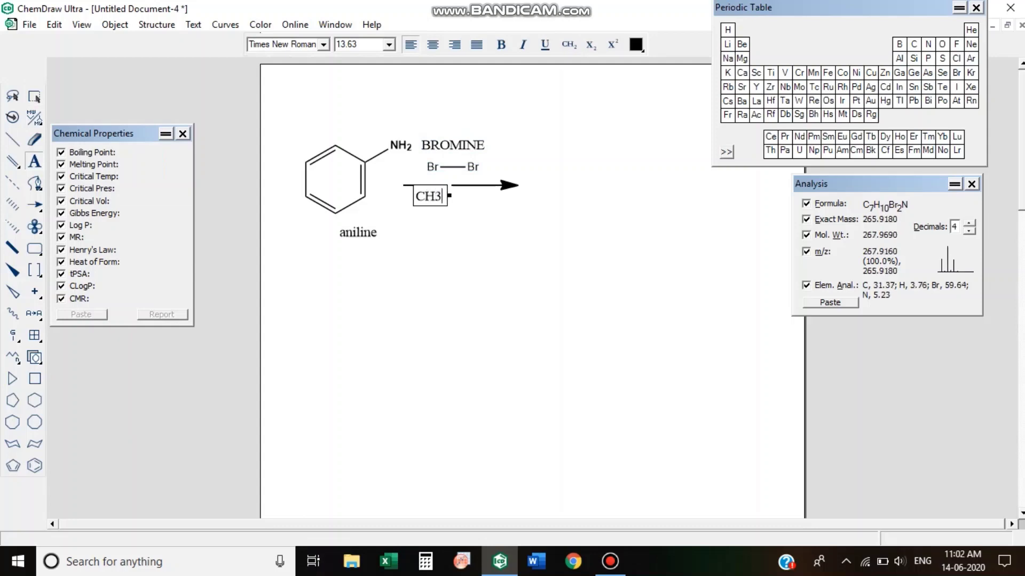
{"action": "type", "text": "COOH"}
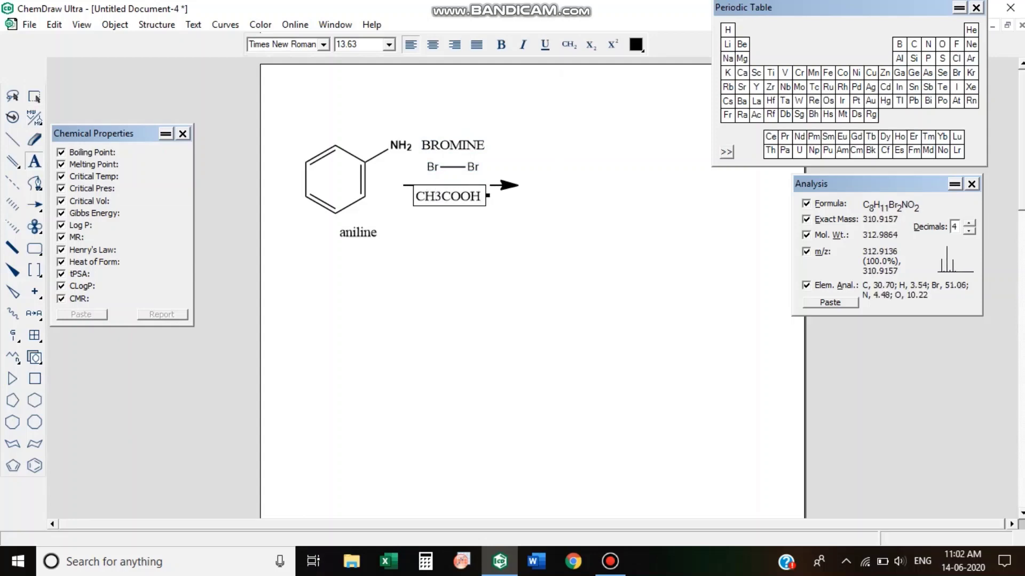
- Apply Formula formatting to the CH3COOH text under the reaction arrow so its digit is subscripted
{"action": "key", "text": "shift+Left"}
{"action": "key", "text": "shift+Left"}
{"action": "left_click_drag", "start_coordinate": [460, 196], "coordinate": [415, 196]}
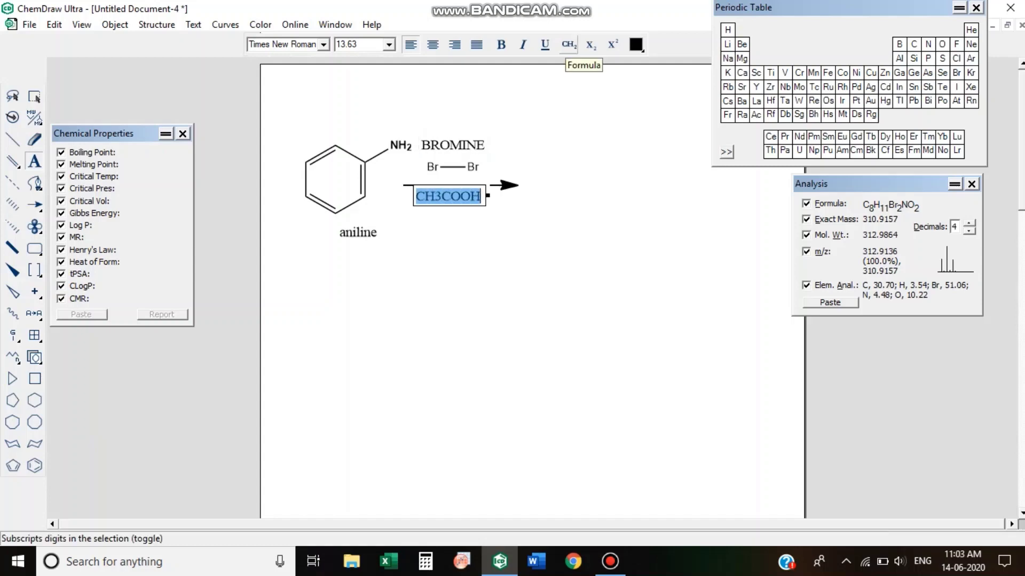
{"action": "left_click", "coordinate": [569, 45]}
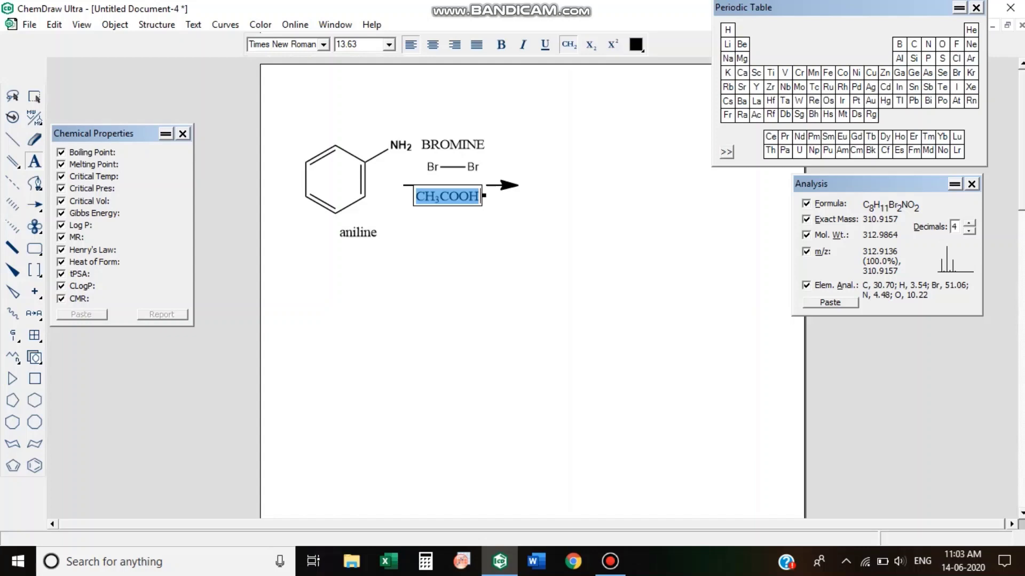
- Draw the product's benzene ring beyond the arrowhead and attach a nitrogen (NH2) group to its top vertex
{"action": "left_click", "coordinate": [34, 465]}
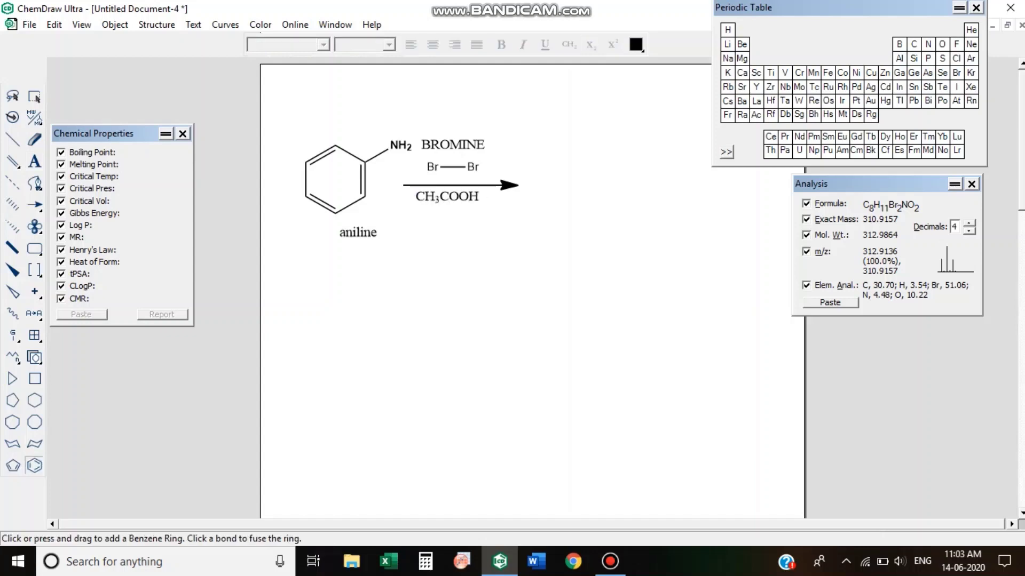
{"action": "left_click", "coordinate": [595, 193]}
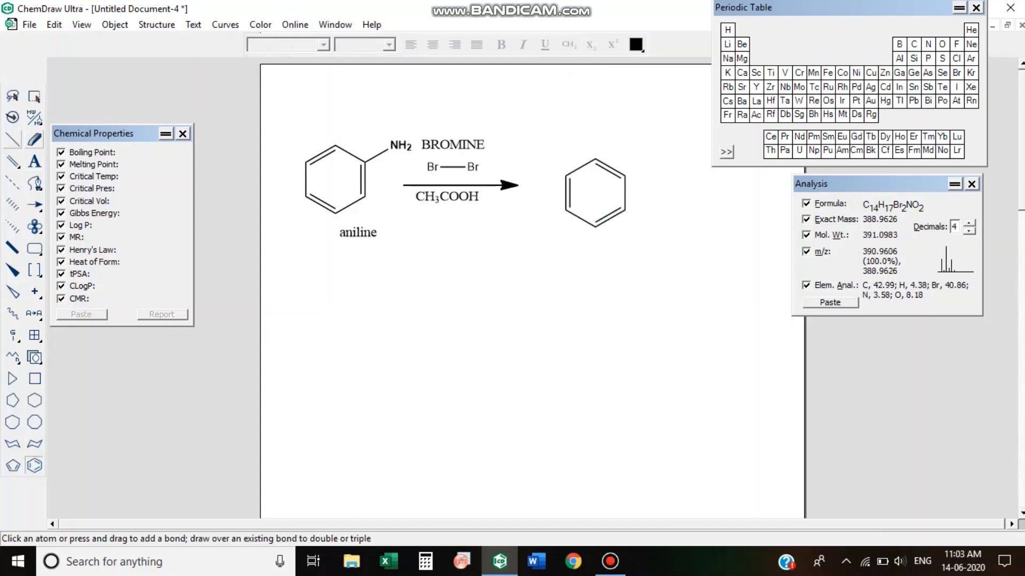
{"action": "left_click", "coordinate": [12, 140]}
{"action": "left_click", "coordinate": [595, 159]}
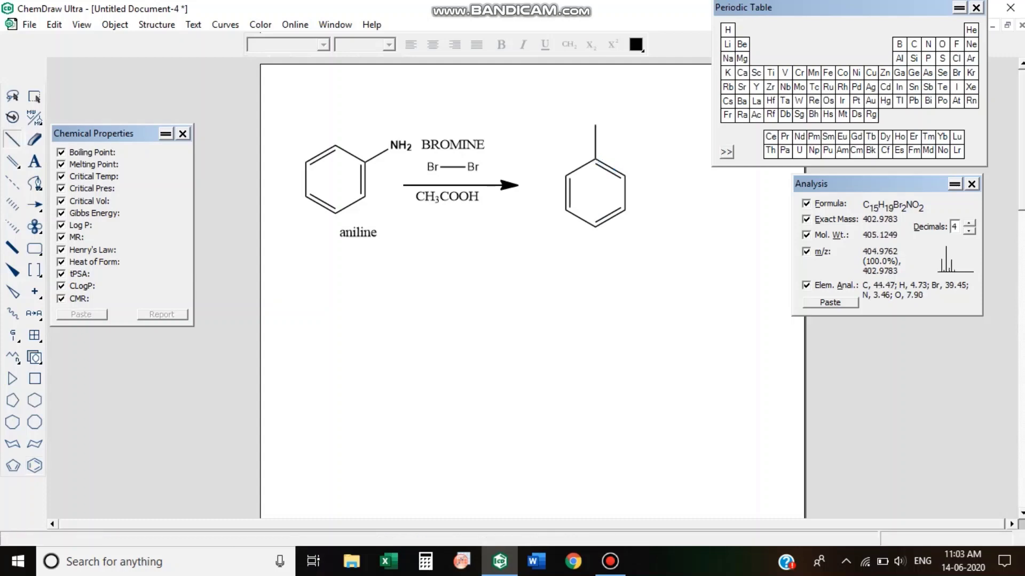
{"action": "left_click", "coordinate": [927, 44]}
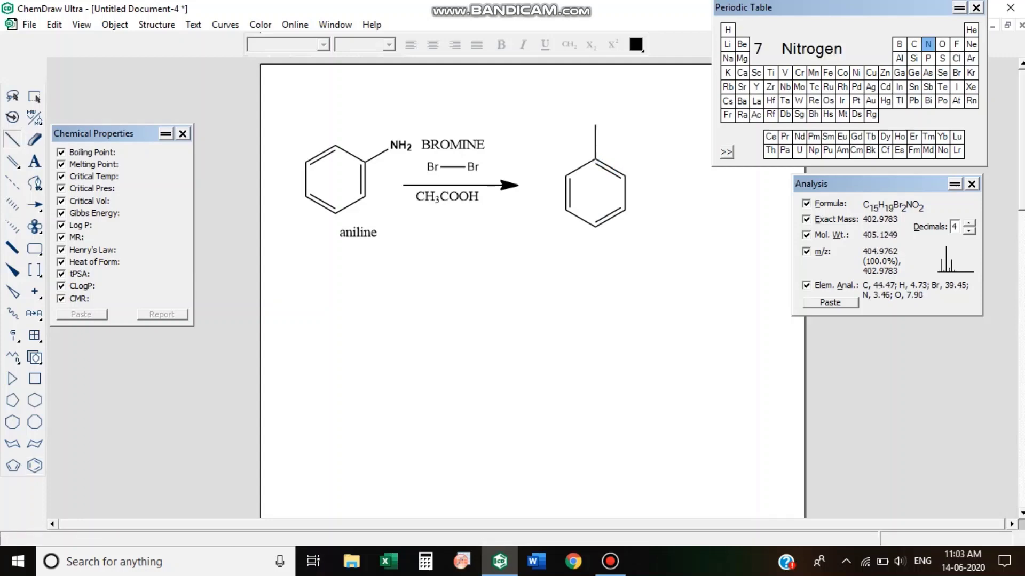
{"action": "left_click", "coordinate": [595, 125]}
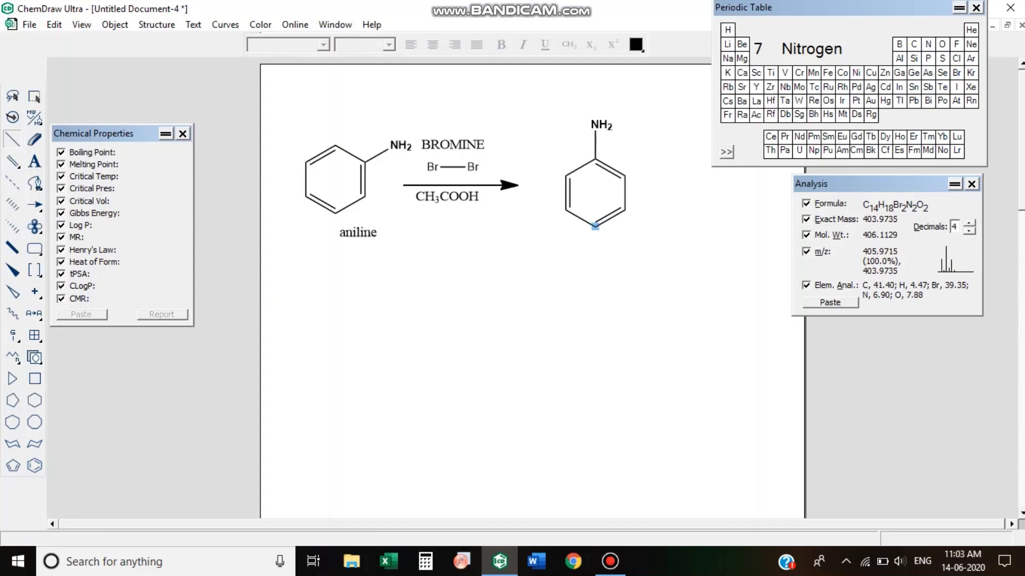
- Add a bond ending in bromine to the product ring's bottom vertex, opposite the NH2 group
{"action": "left_click", "coordinate": [595, 227]}
{"action": "left_click", "coordinate": [956, 73]}
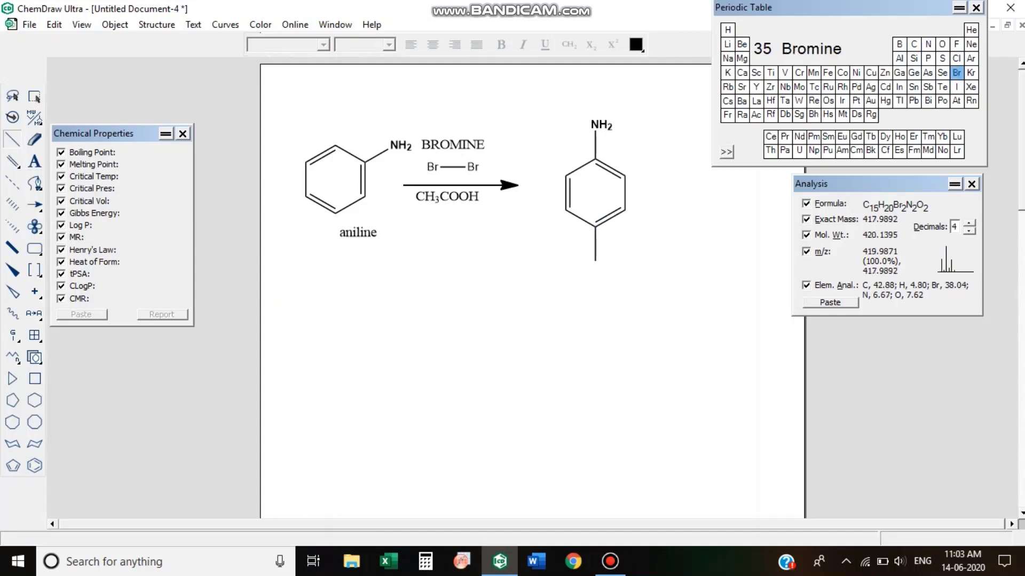
{"action": "left_click", "coordinate": [595, 261]}
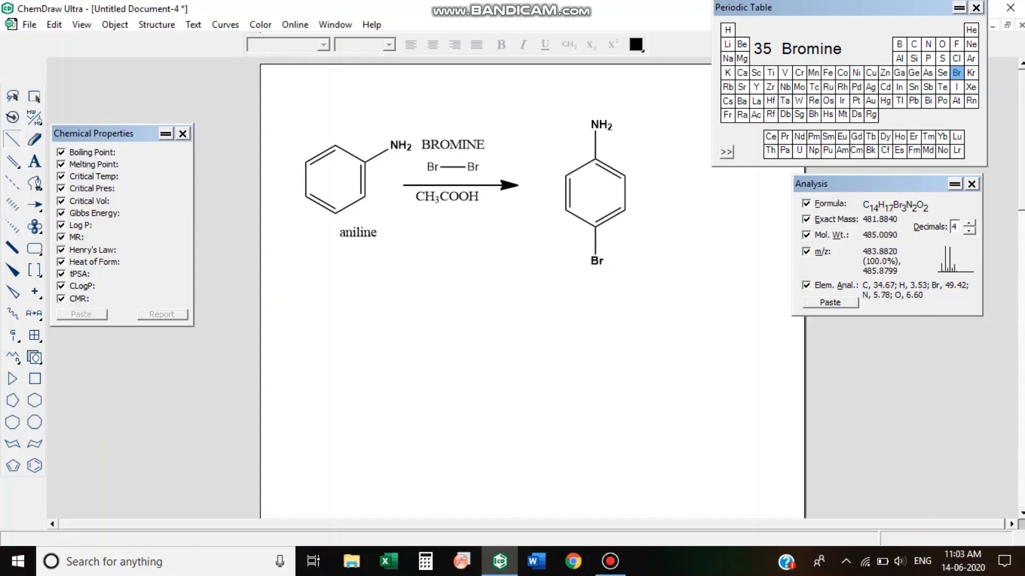
- Select the bromine-substituted product and clean up its structure
{"action": "left_click", "coordinate": [35, 96]}
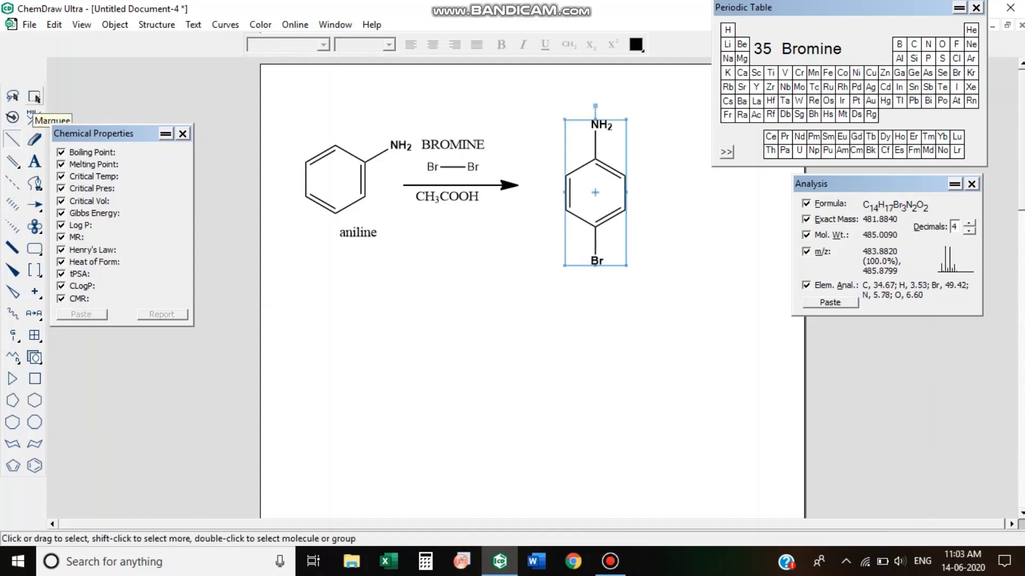
{"action": "left_click", "coordinate": [157, 25]}
{"action": "left_click", "coordinate": [195, 107]}
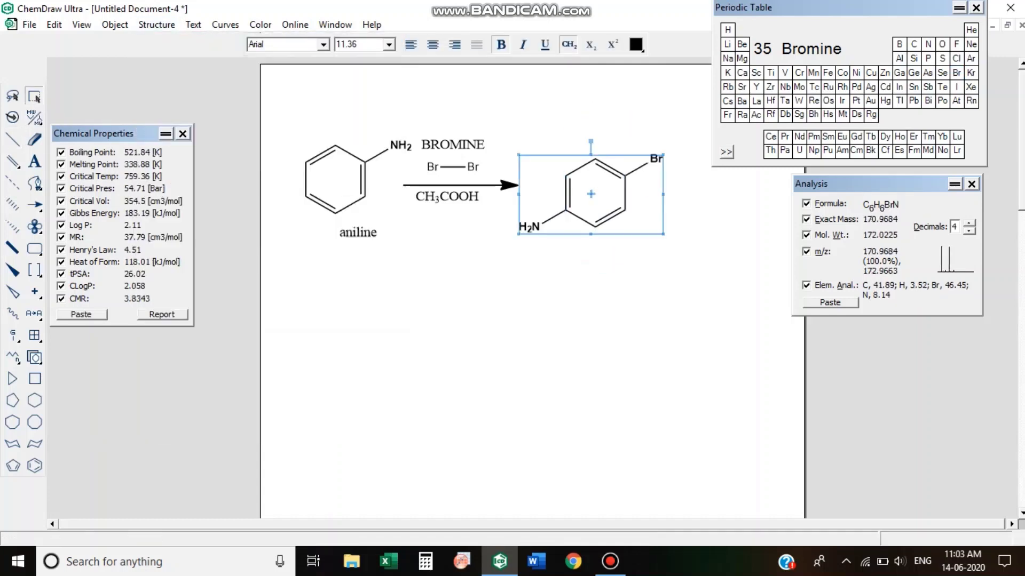
- Convert the selected bromine-substituted product structure to a name caption below it
{"action": "left_click", "coordinate": [156, 25]}
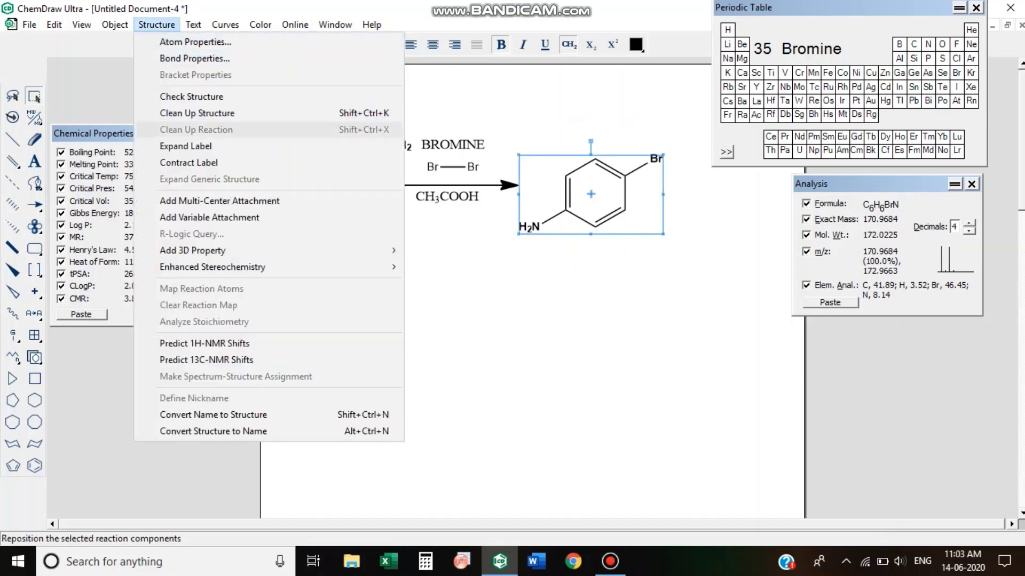
{"action": "left_click", "coordinate": [213, 431]}
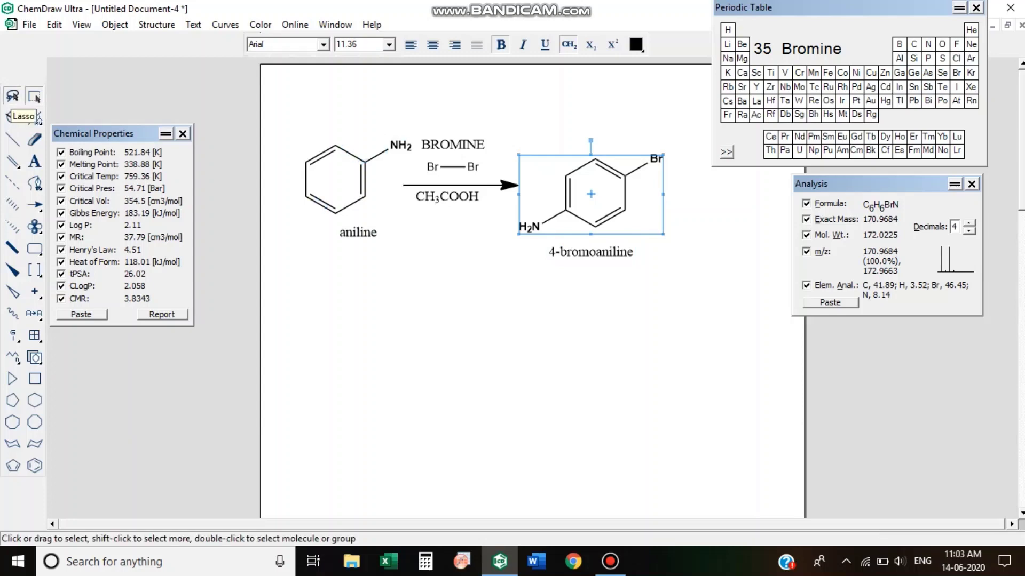
{"action": "left_click", "coordinate": [13, 96]}
{"action": "mouse_move", "coordinate": [372, 116]}
{"action": "left_mouse_down"}
{"action": "mouse_move", "coordinate": [333, 114]}
{"action": "mouse_move", "coordinate": [283, 194]}
{"action": "mouse_move", "coordinate": [323, 232]}
{"action": "mouse_move", "coordinate": [353, 222]}
{"action": "mouse_move", "coordinate": [410, 162]}
{"action": "mouse_move", "coordinate": [418, 142]}
{"action": "mouse_move", "coordinate": [368, 116]}
{"action": "left_mouse_up"}
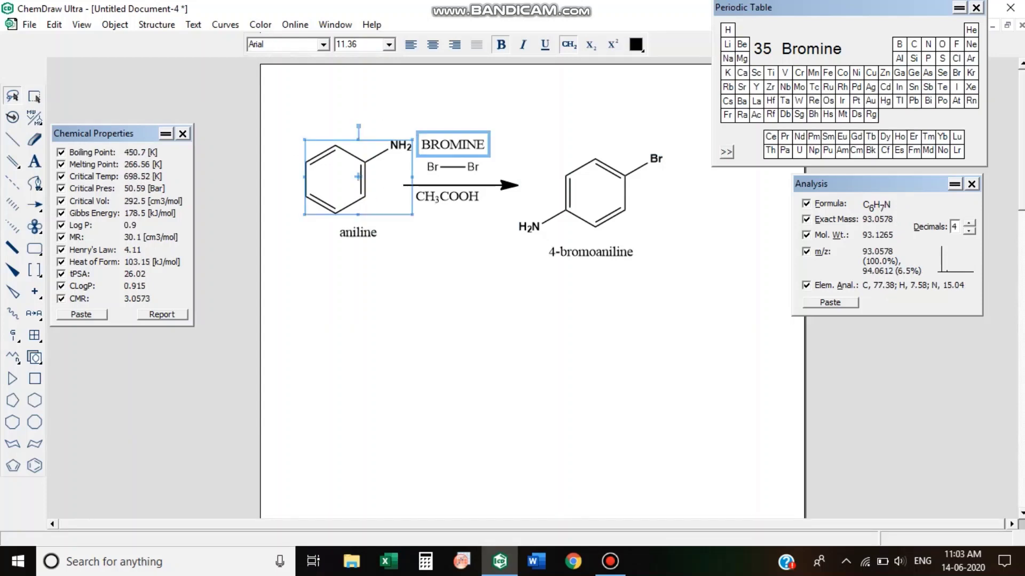
{"action": "key", "text": "ctrl+v"}
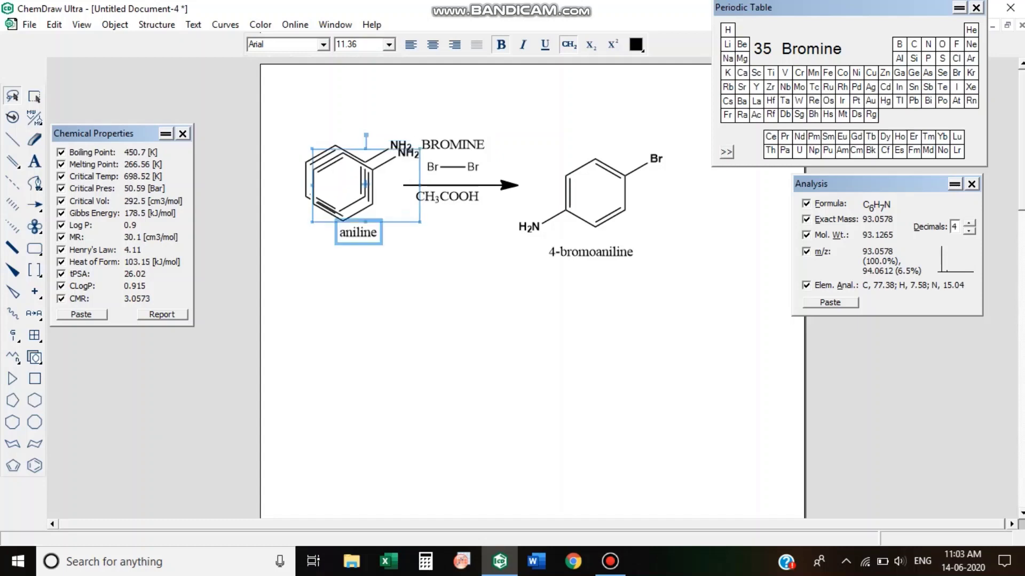
{"action": "left_click_drag", "start_coordinate": [369, 186], "coordinate": [389, 314]}
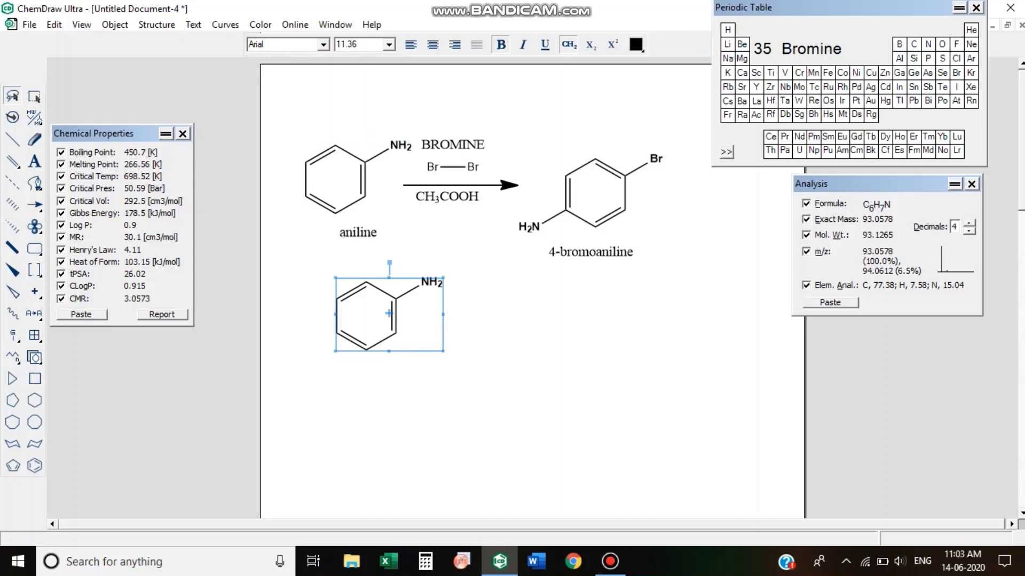
{"action": "key", "text": "Delete"}
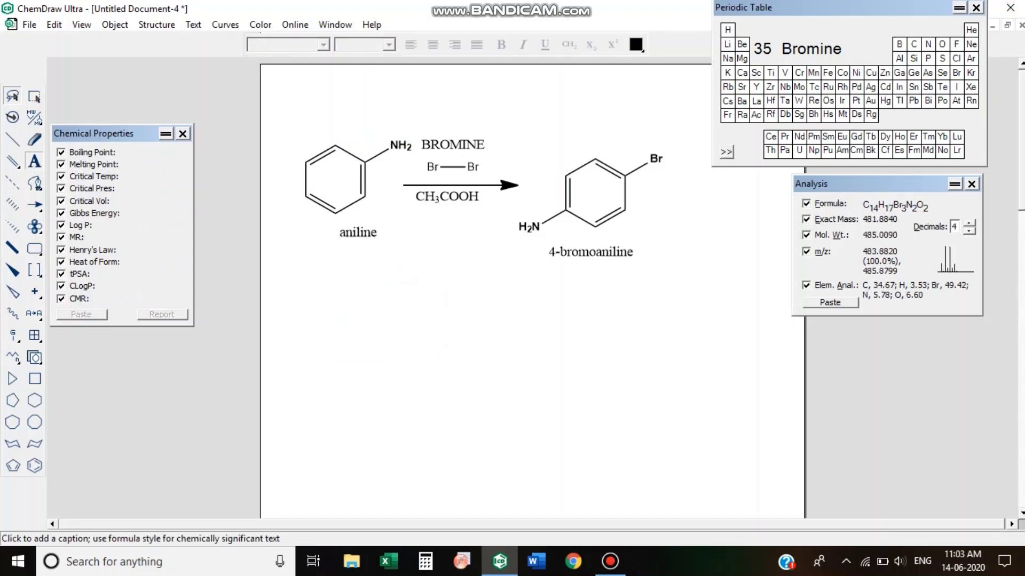
- Add a plus sign beside the 4-bromoaniline structure and an HBr text label after it
{"action": "left_click", "coordinate": [34, 161]}
{"action": "left_click", "coordinate": [656, 190]}
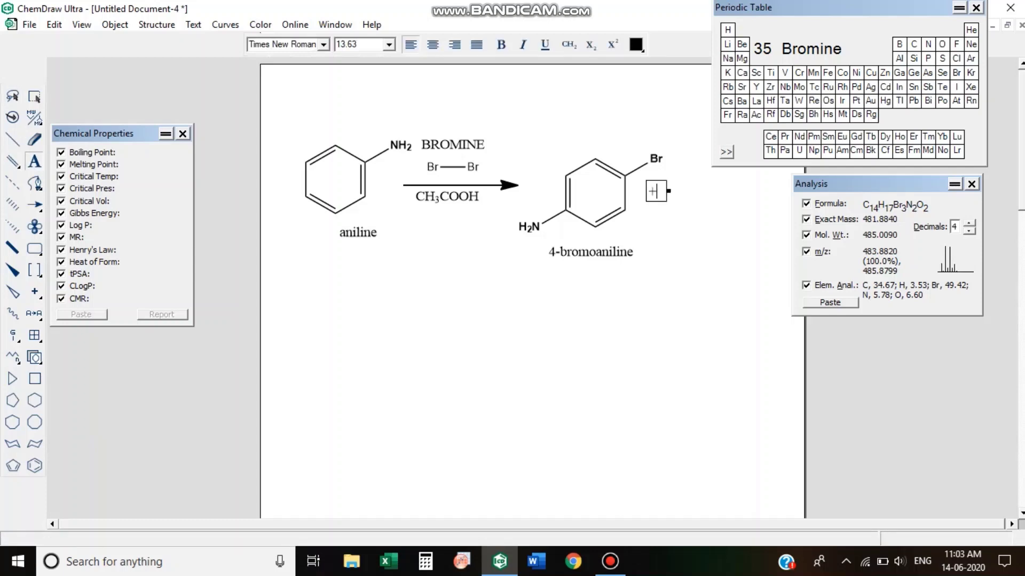
{"action": "left_click", "coordinate": [687, 184]}
{"action": "type", "text": "H"}
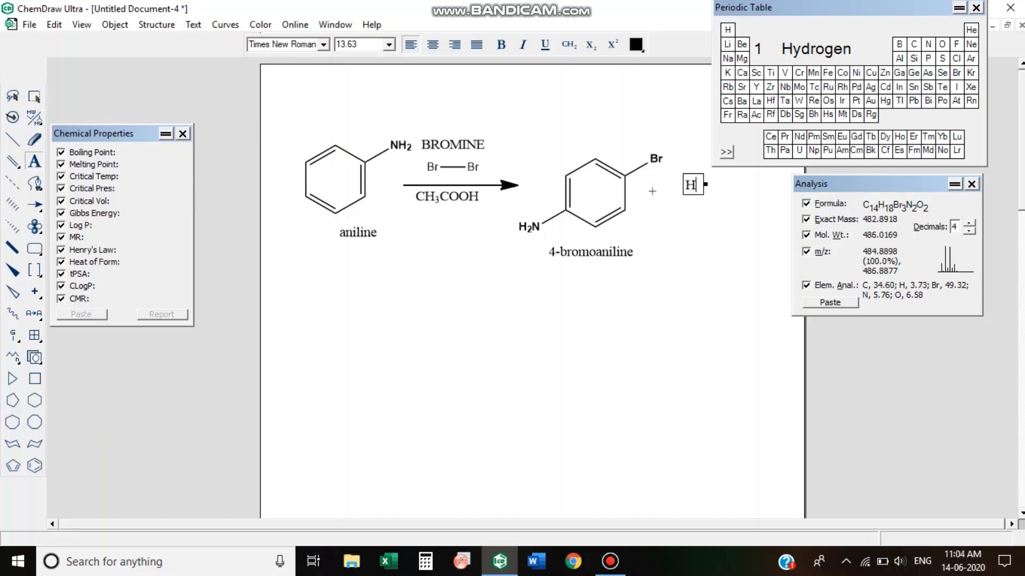
{"action": "type", "text": "Br"}
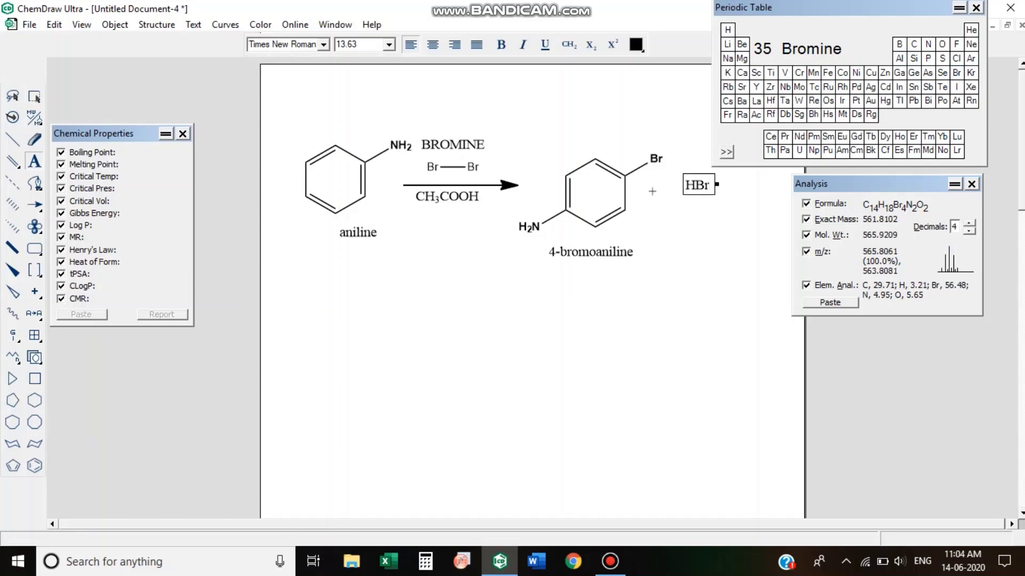
- Generate the name caption for HBr, then move the caption and the HBr label slightly lower
{"action": "left_click", "coordinate": [34, 96]}
{"action": "left_click", "coordinate": [156, 25]}
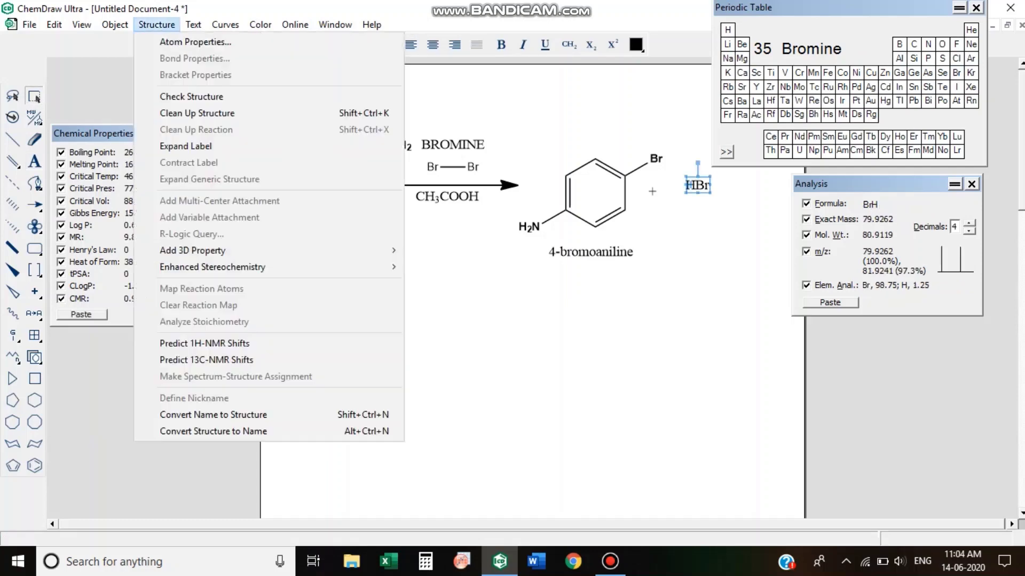
{"action": "key", "text": "Return"}
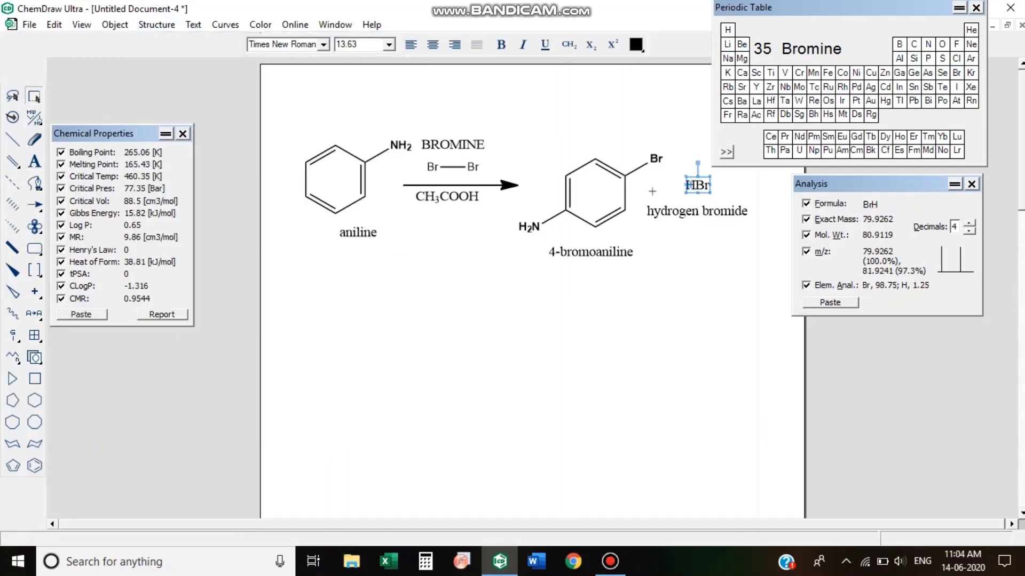
{"action": "left_click_drag", "start_coordinate": [696, 211], "coordinate": [703, 233]}
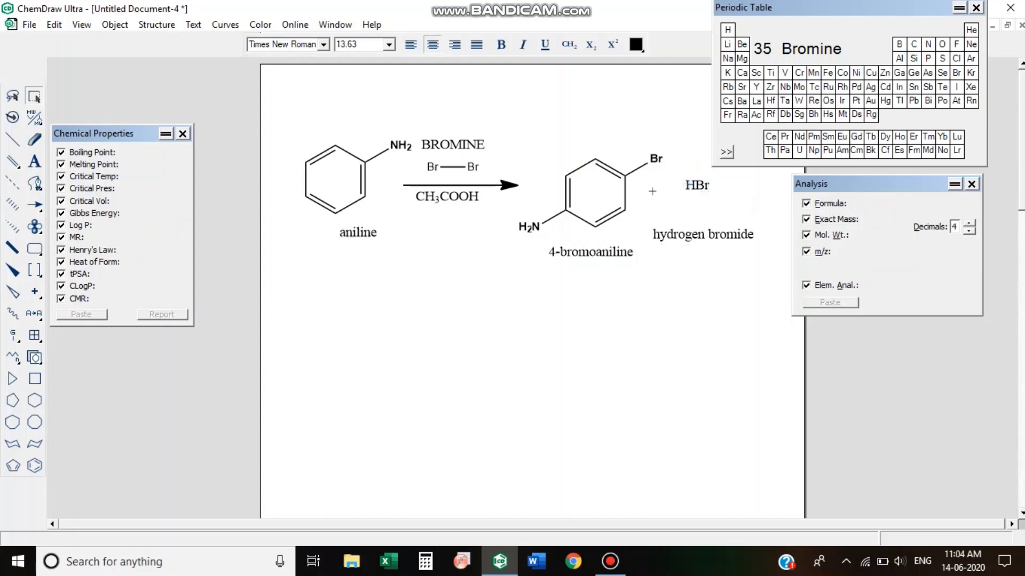
{"action": "left_click_drag", "start_coordinate": [693, 185], "coordinate": [693, 198]}
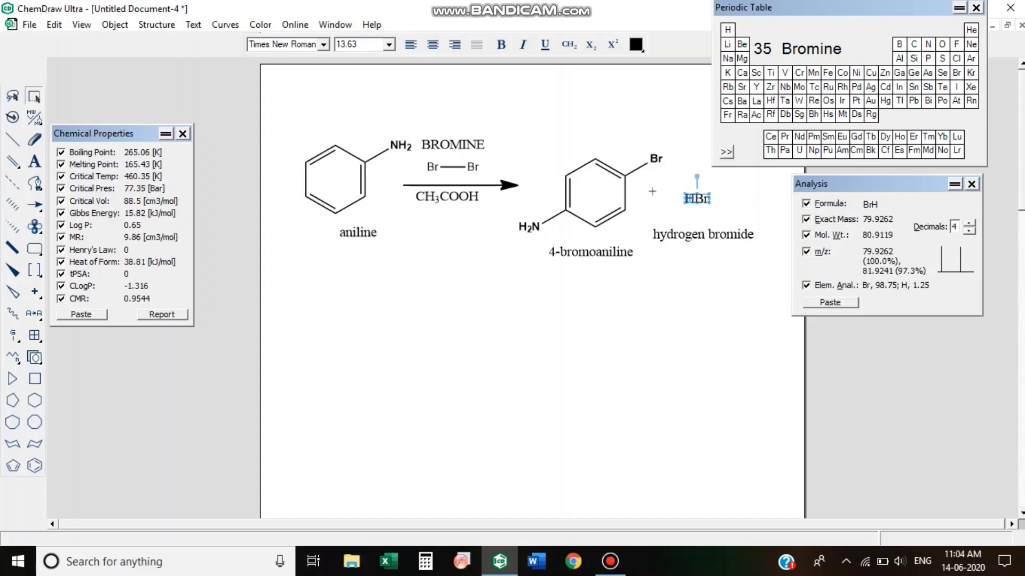
- Make all text in the reaction scheme bold and shrink the whole scheme, scaling the document's drawing and text settings to match
{"action": "left_click_drag", "start_coordinate": [287, 114], "coordinate": [753, 281]}
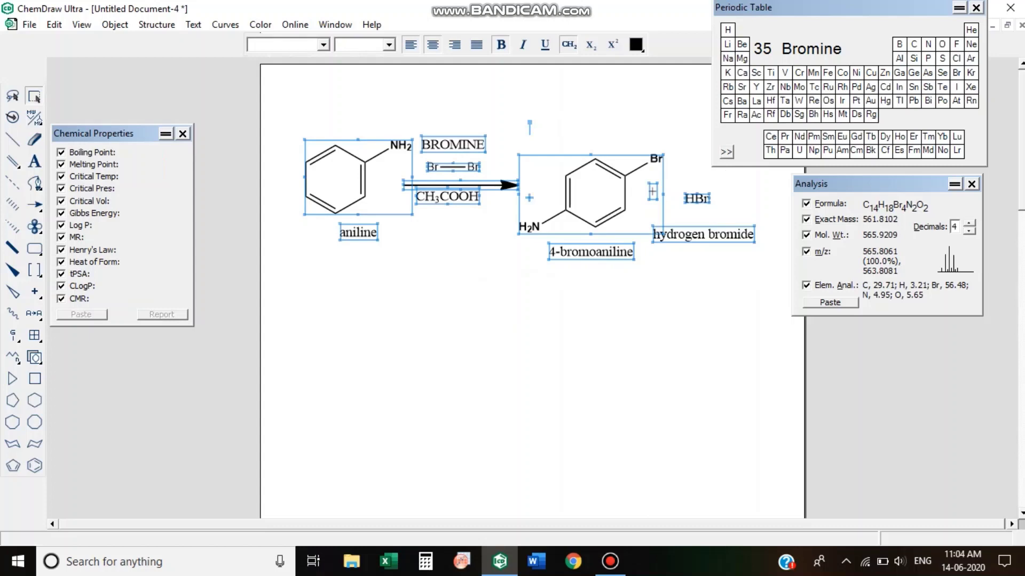
{"action": "left_click", "coordinate": [500, 44]}
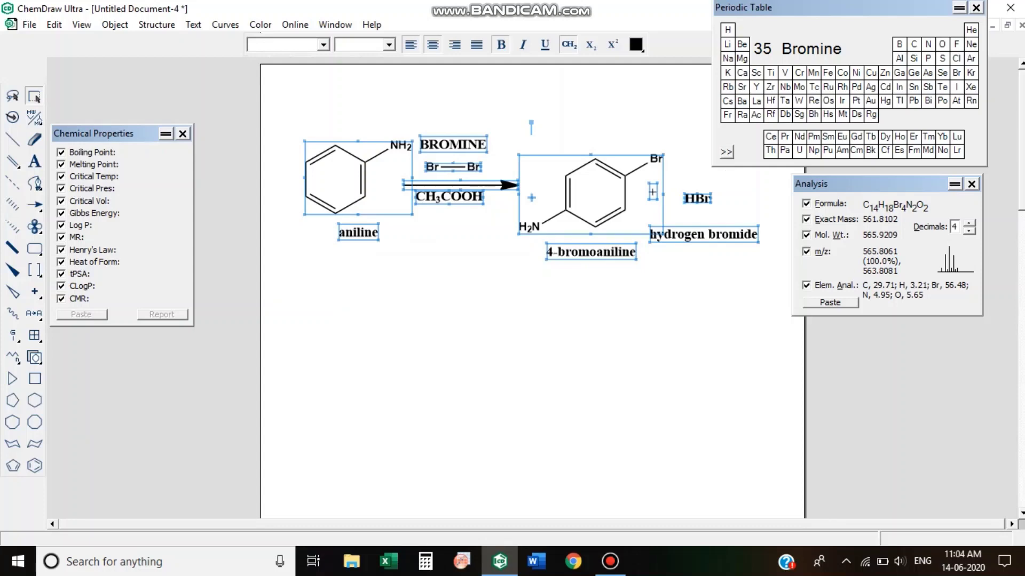
{"action": "left_click_drag", "start_coordinate": [758, 260], "coordinate": [669, 235]}
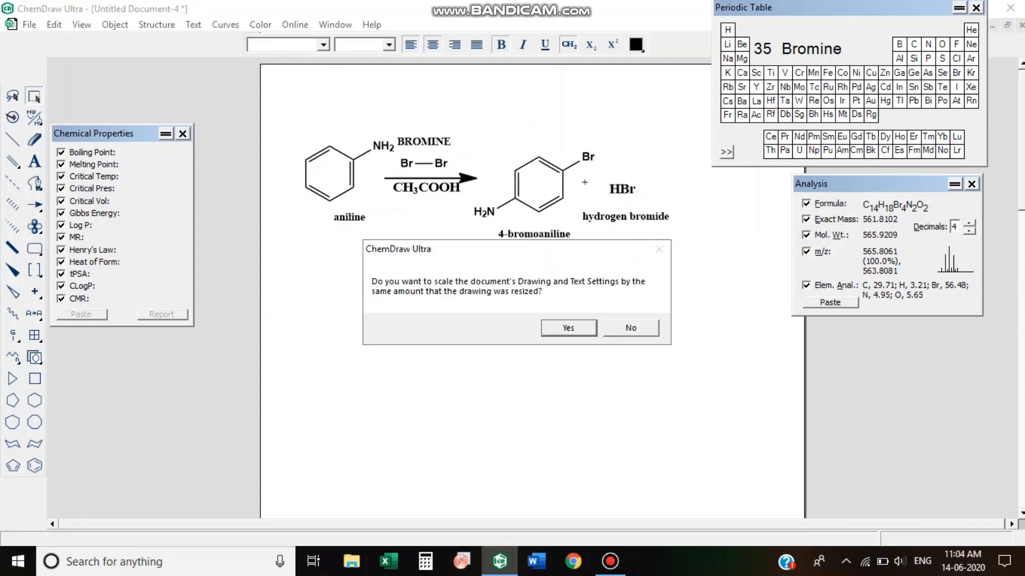
{"action": "key", "text": "Return"}
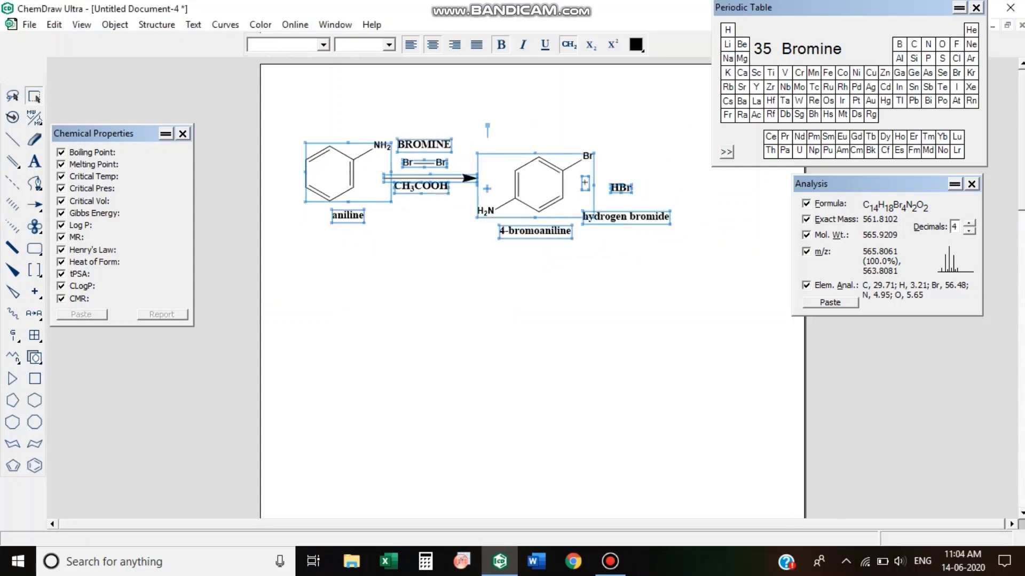
{"action": "key", "text": "Escape"}
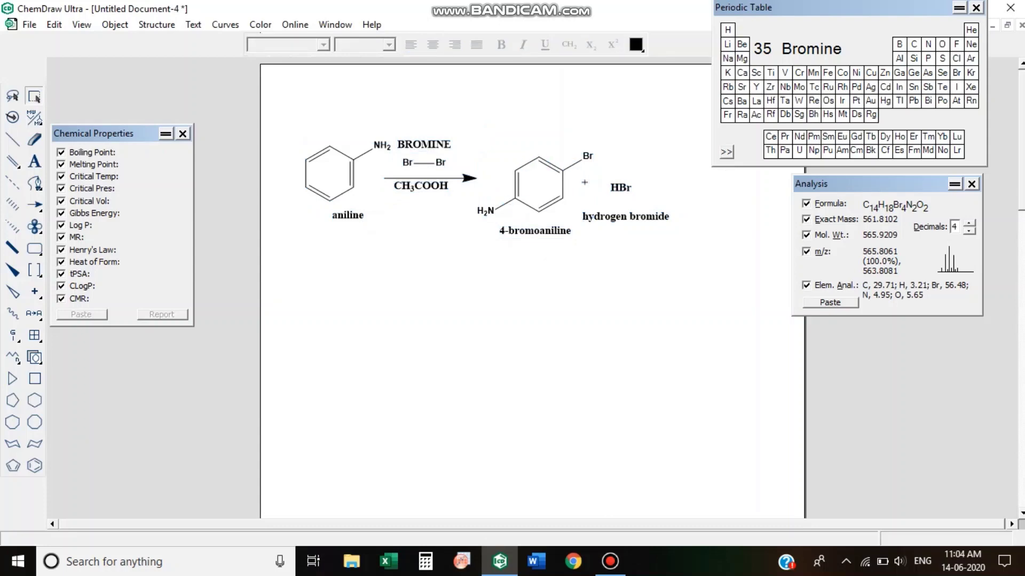
- Select the entire reaction scheme and look through the available font sizes and typefaces
{"action": "left_click_drag", "start_coordinate": [327, 190], "coordinate": [683, 263]}
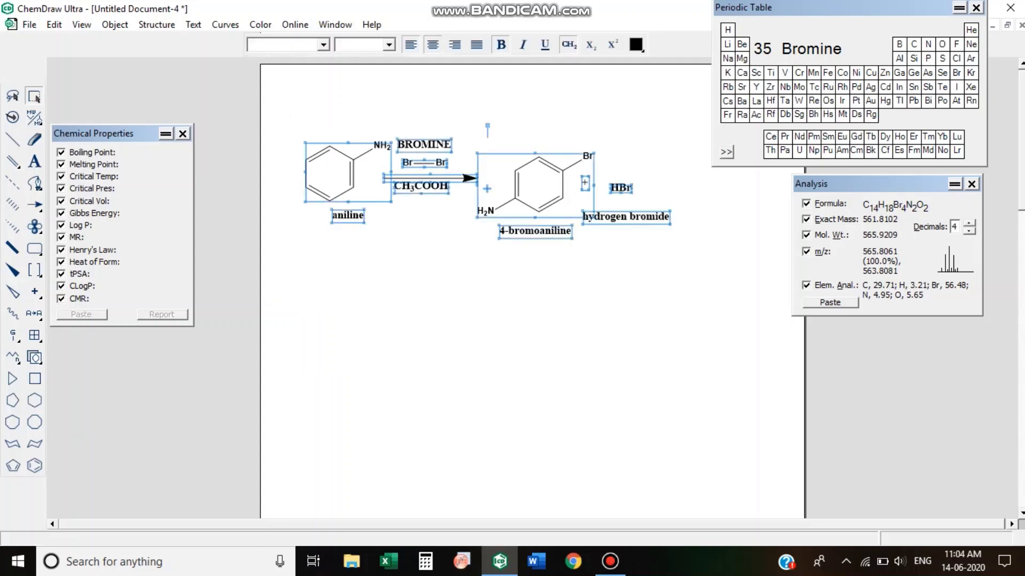
{"action": "left_click", "coordinate": [389, 45]}
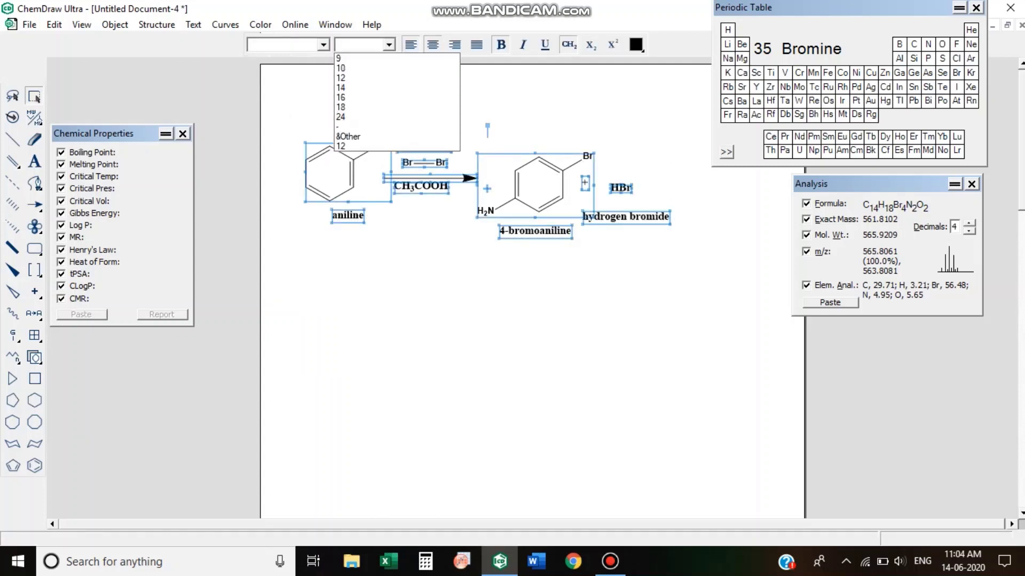
{"action": "left_click", "coordinate": [324, 45]}
{"action": "left_click", "coordinate": [323, 45]}
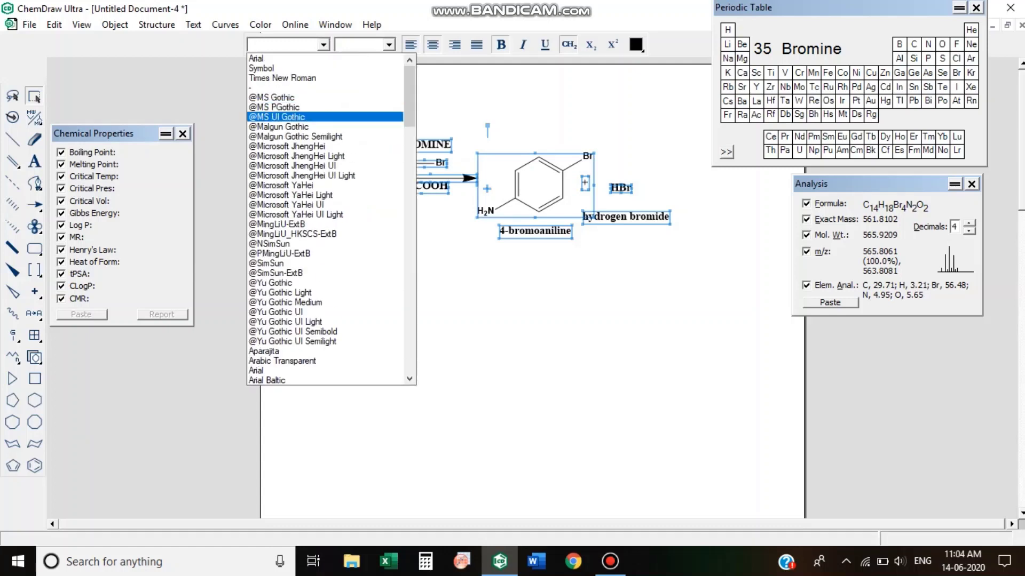
{"action": "key", "text": "Escape"}
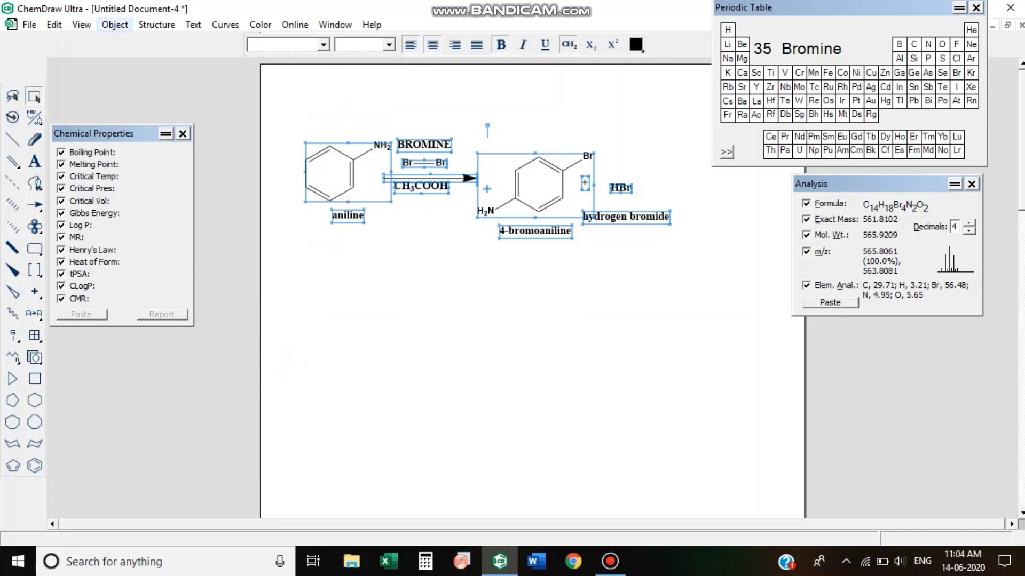
- Increase the line width of the selected reaction scheme in its object settings
{"action": "left_click", "coordinate": [115, 24]}
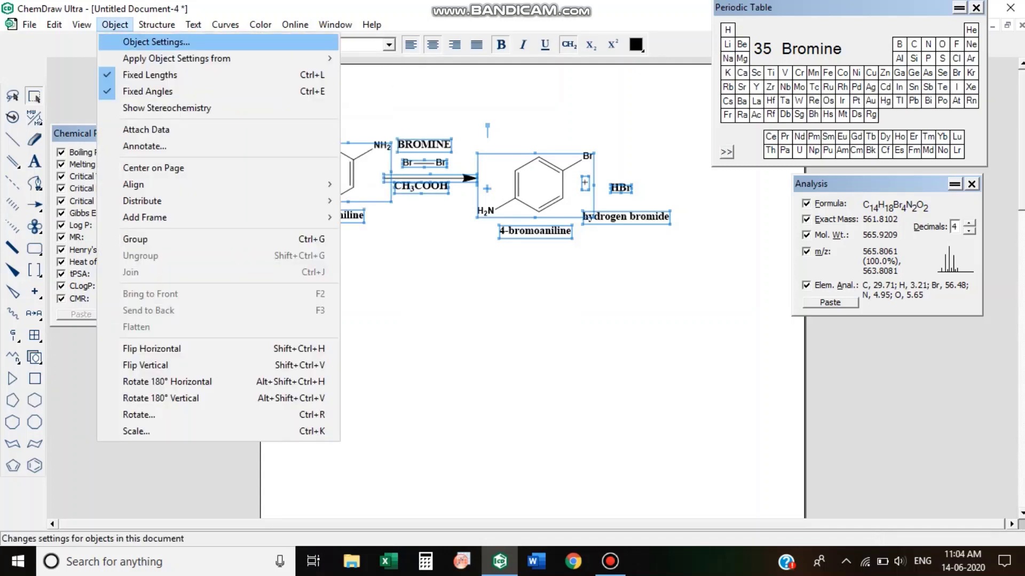
{"action": "left_click", "coordinate": [156, 42]}
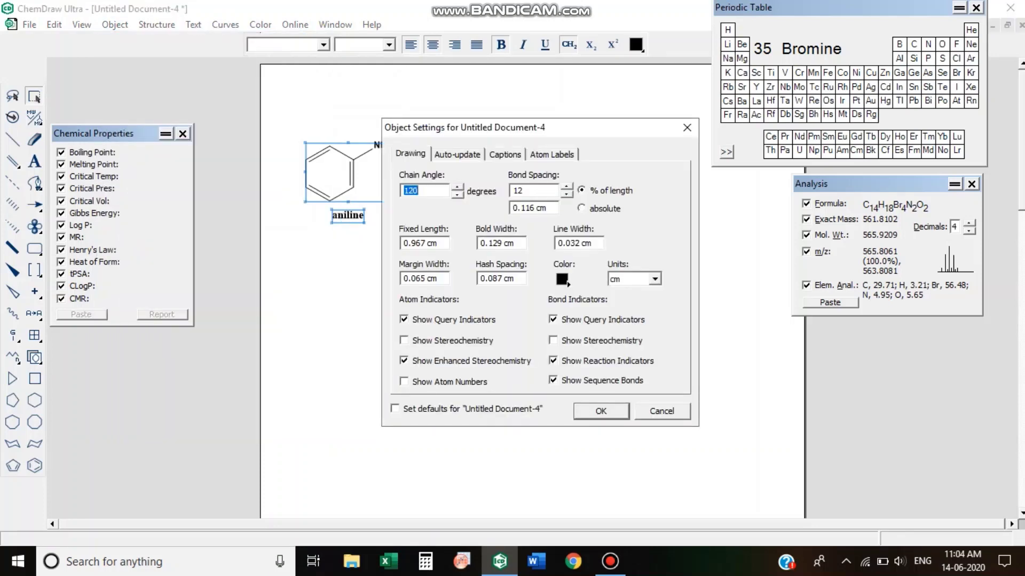
{"action": "left_click", "coordinate": [582, 243]}
{"action": "key", "text": "BackSpace"}
{"action": "key", "text": "BackSpace"}
{"action": "type", "text": "4"}
{"action": "key", "text": "Return"}
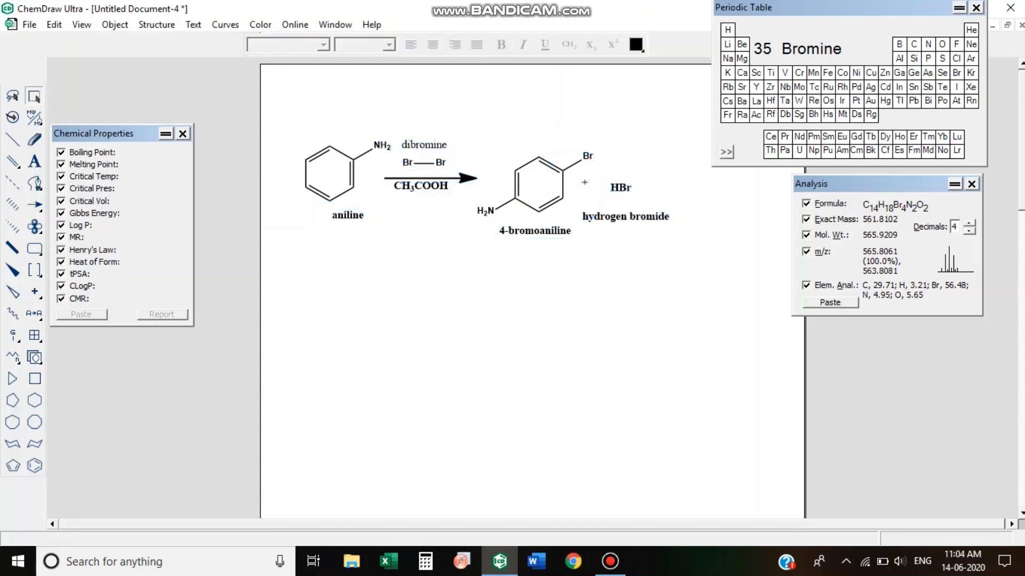
- Shrink the reaction scheme and enlarge it again, scaling the document's drawing and text settings to match each time
{"action": "left_click_drag", "start_coordinate": [287, 128], "coordinate": [591, 217]}
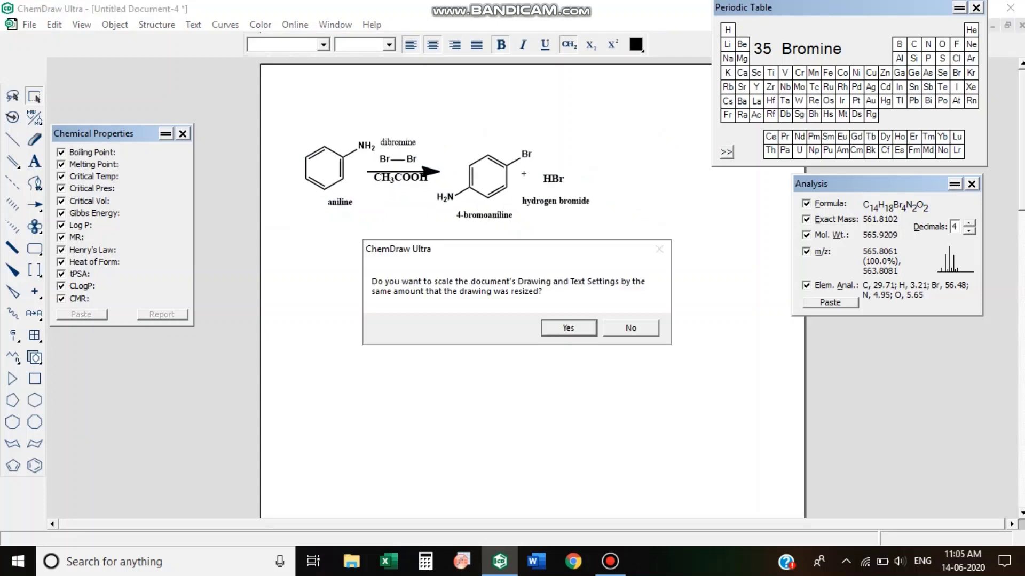
{"action": "key", "text": "Return"}
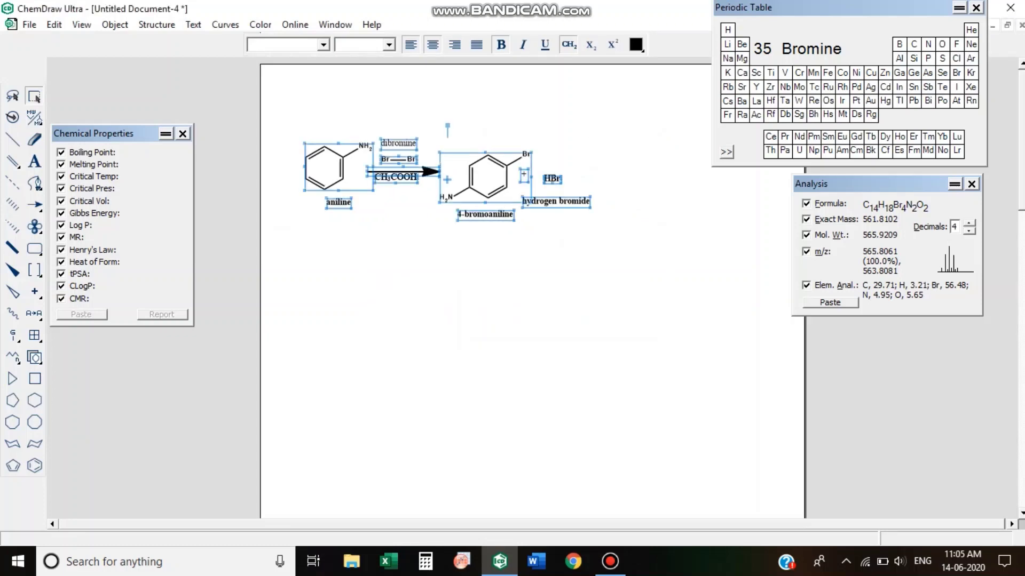
{"action": "left_click_drag", "start_coordinate": [283, 112], "coordinate": [640, 246]}
{"action": "left_click_drag", "start_coordinate": [589, 220], "coordinate": [697, 251]}
{"action": "left_click_drag", "start_coordinate": [706, 138], "coordinate": [705, 138]}
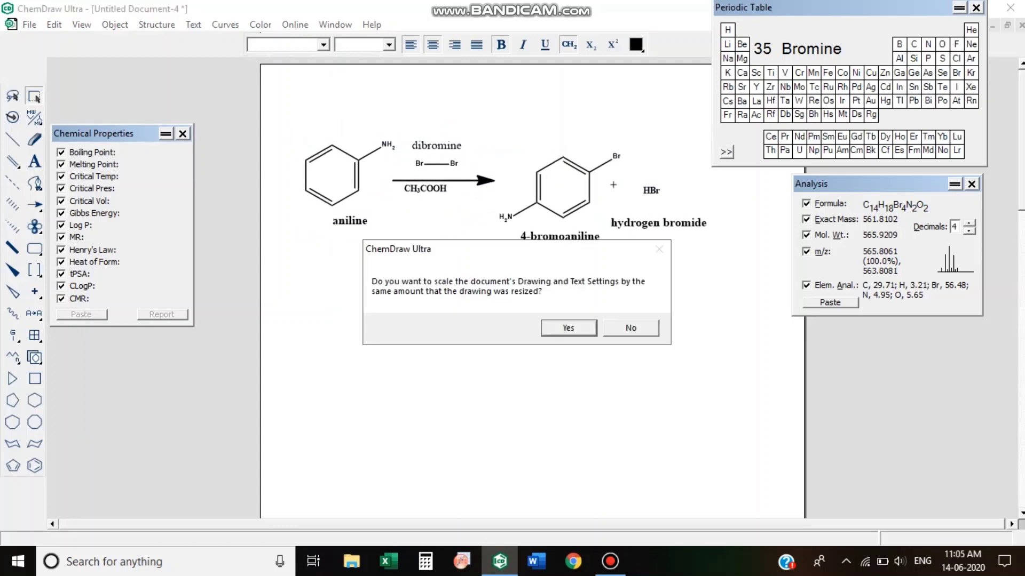
{"action": "key", "text": "Return"}
{"action": "key", "text": "Escape"}
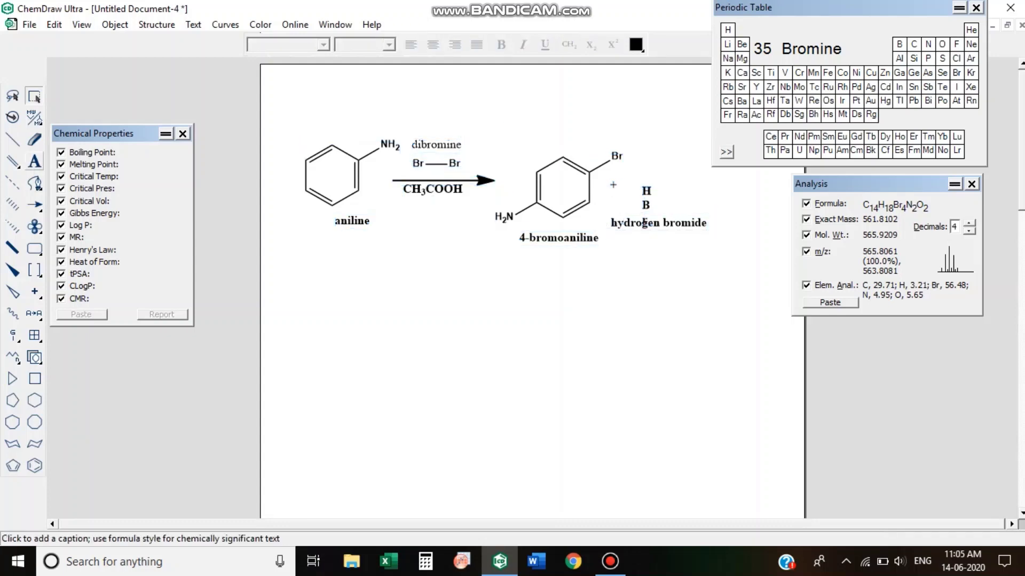
- Add the red caption "Bromination of Aniline to 4-Bromoaniline" above the reaction scheme
{"action": "left_click", "coordinate": [378, 112]}
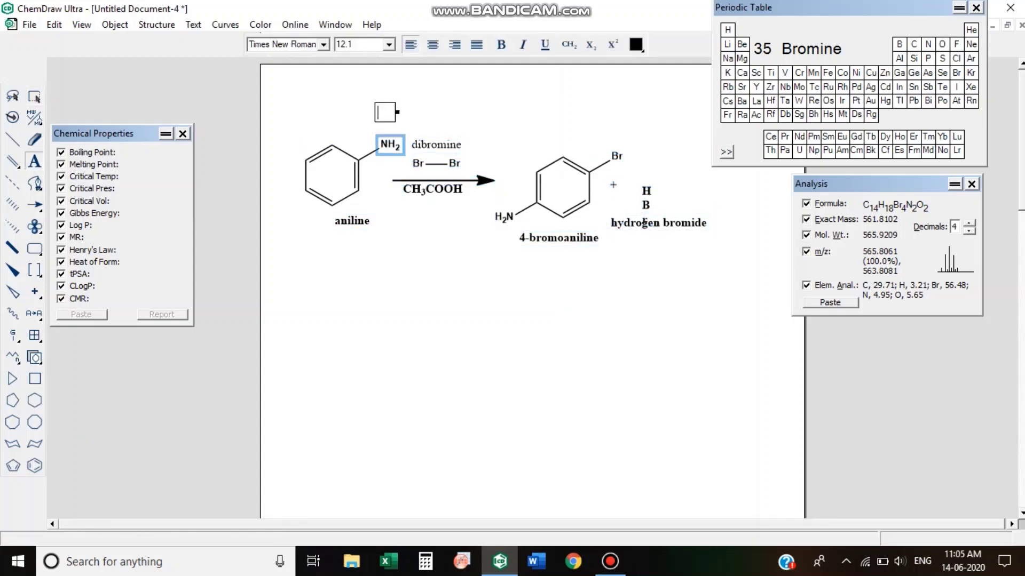
{"action": "left_click", "coordinate": [635, 45]}
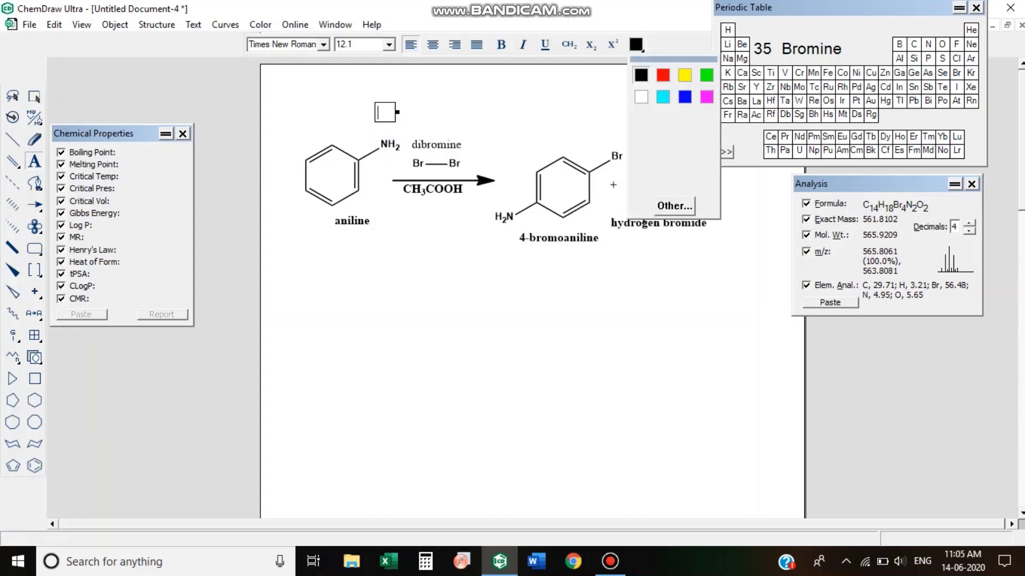
{"action": "left_click", "coordinate": [663, 78]}
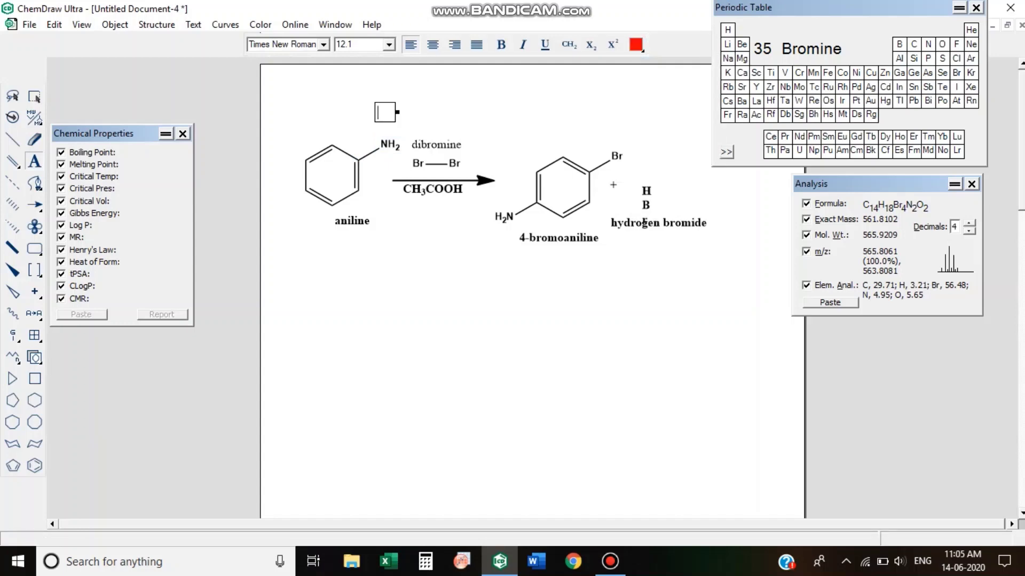
{"action": "type", "text": "Bromination of "}
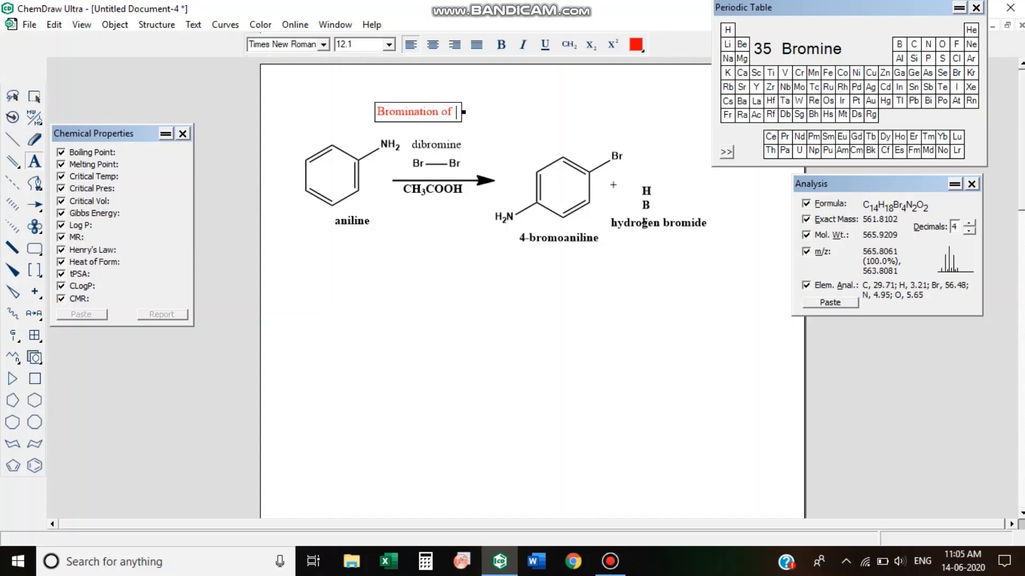
{"action": "type", "text": "Anilin"}
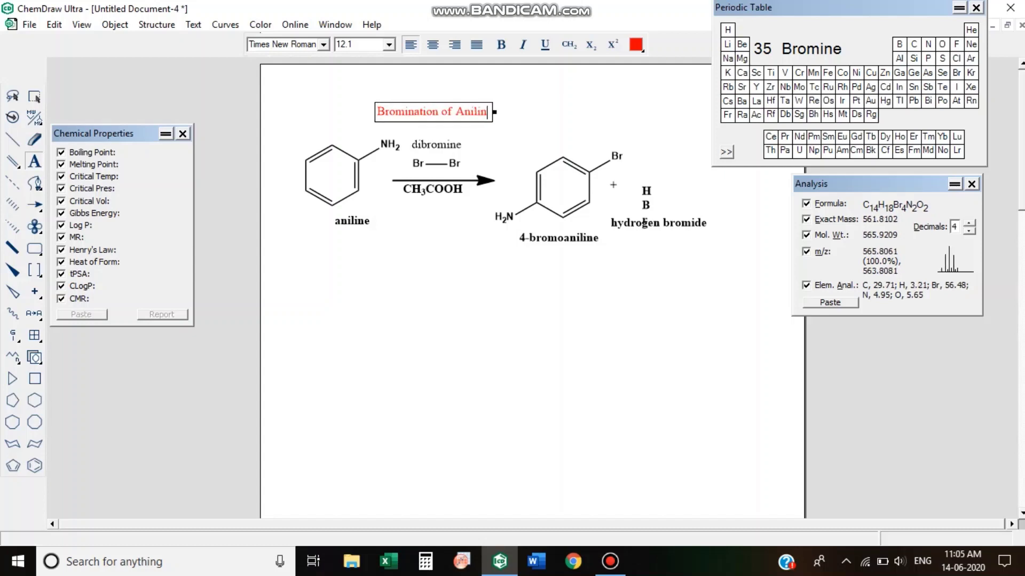
{"action": "type", "text": "e to 4-Bromoa"}
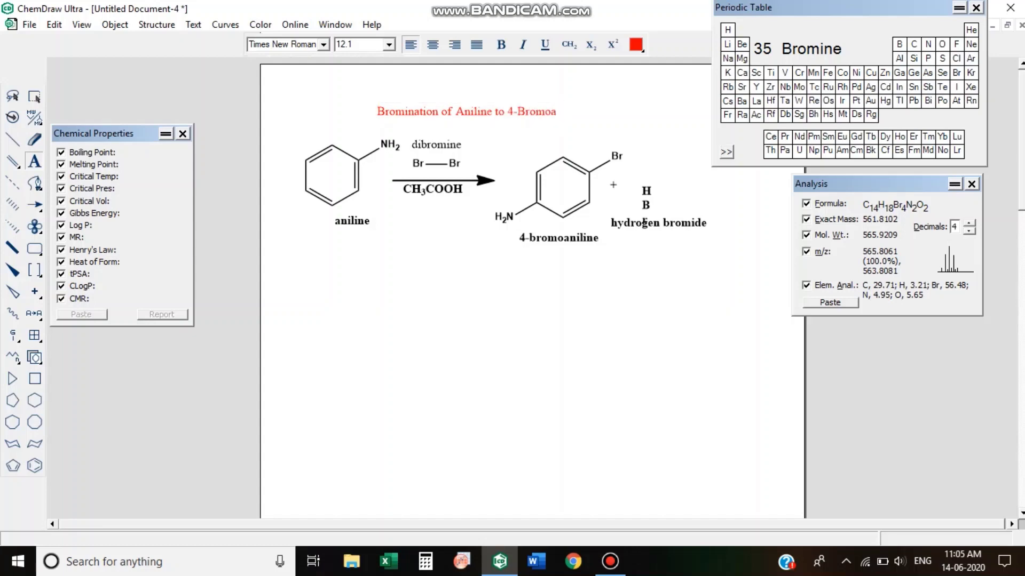
{"action": "type", "text": "niline"}
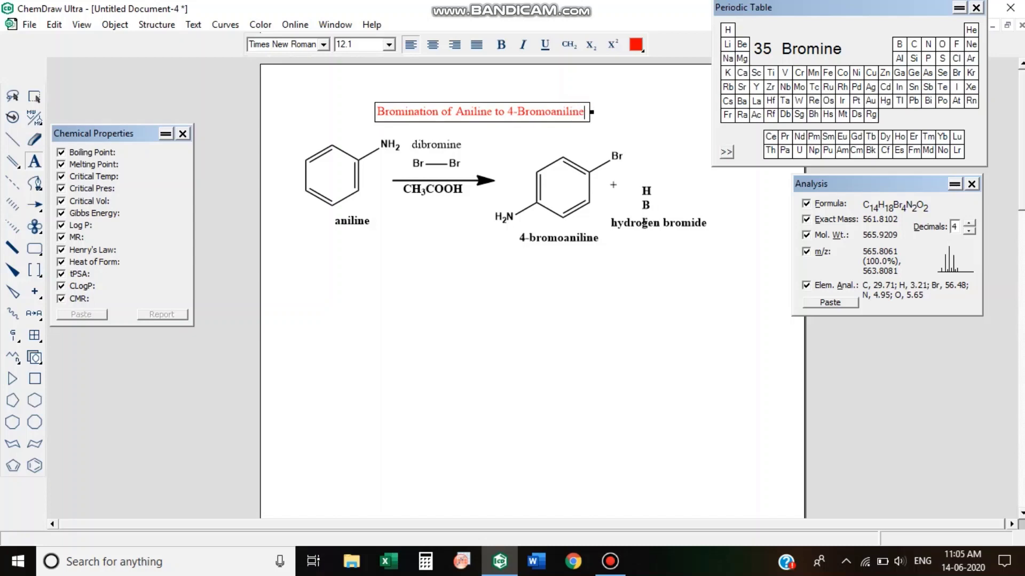
- Make the red title caption above the reaction bold
{"action": "left_click", "coordinate": [35, 96]}
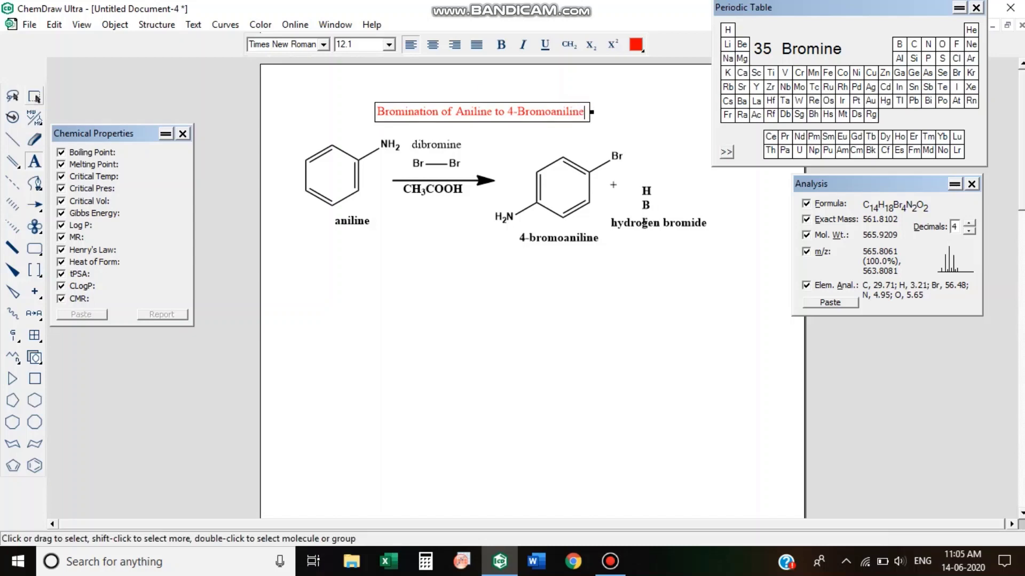
{"action": "left_click", "coordinate": [481, 111]}
{"action": "left_click", "coordinate": [500, 44]}
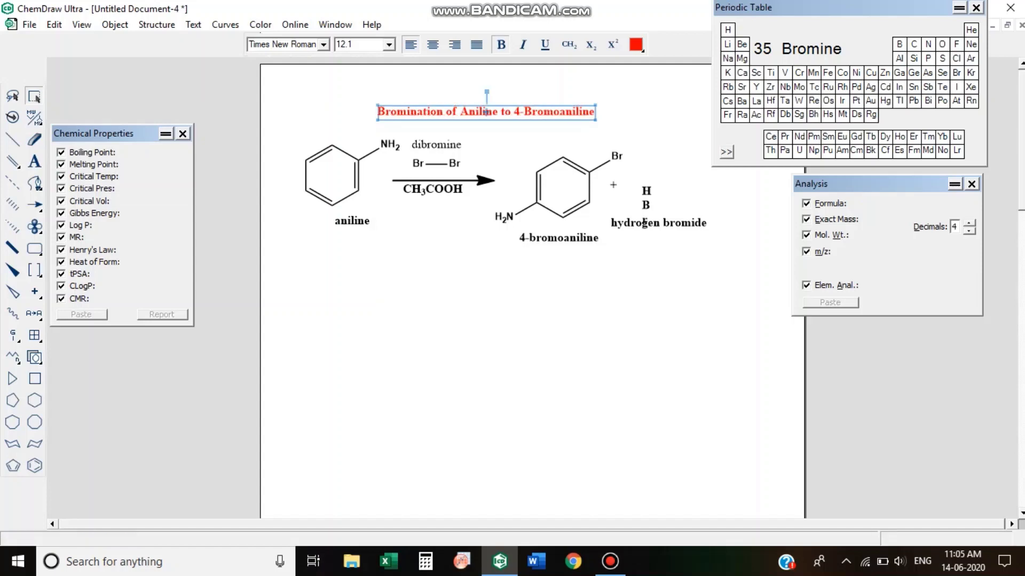
- Bring up the available drawing-element shapes, such as frames, ellipses, lines and arcs
{"action": "left_click", "coordinate": [34, 249]}
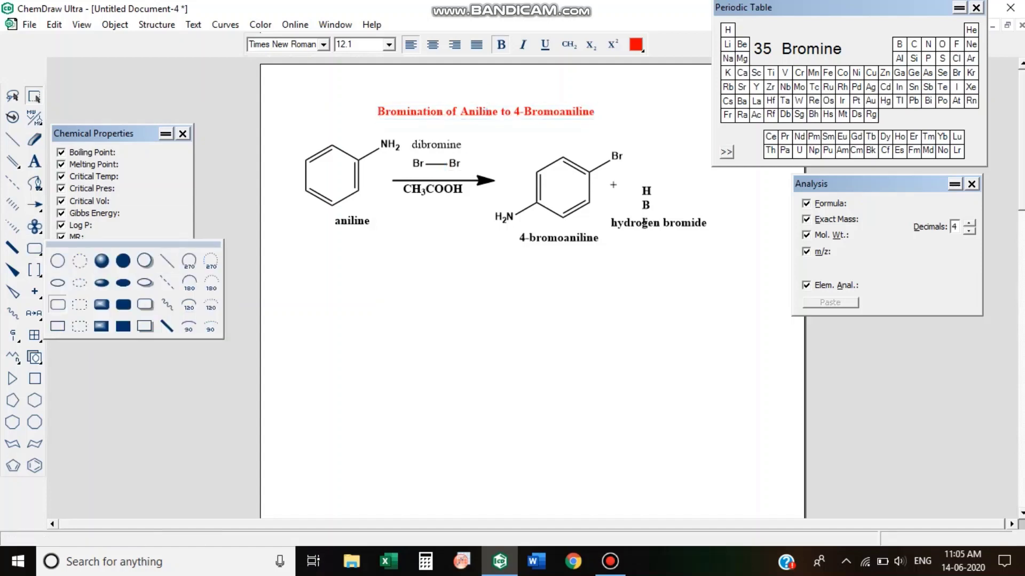